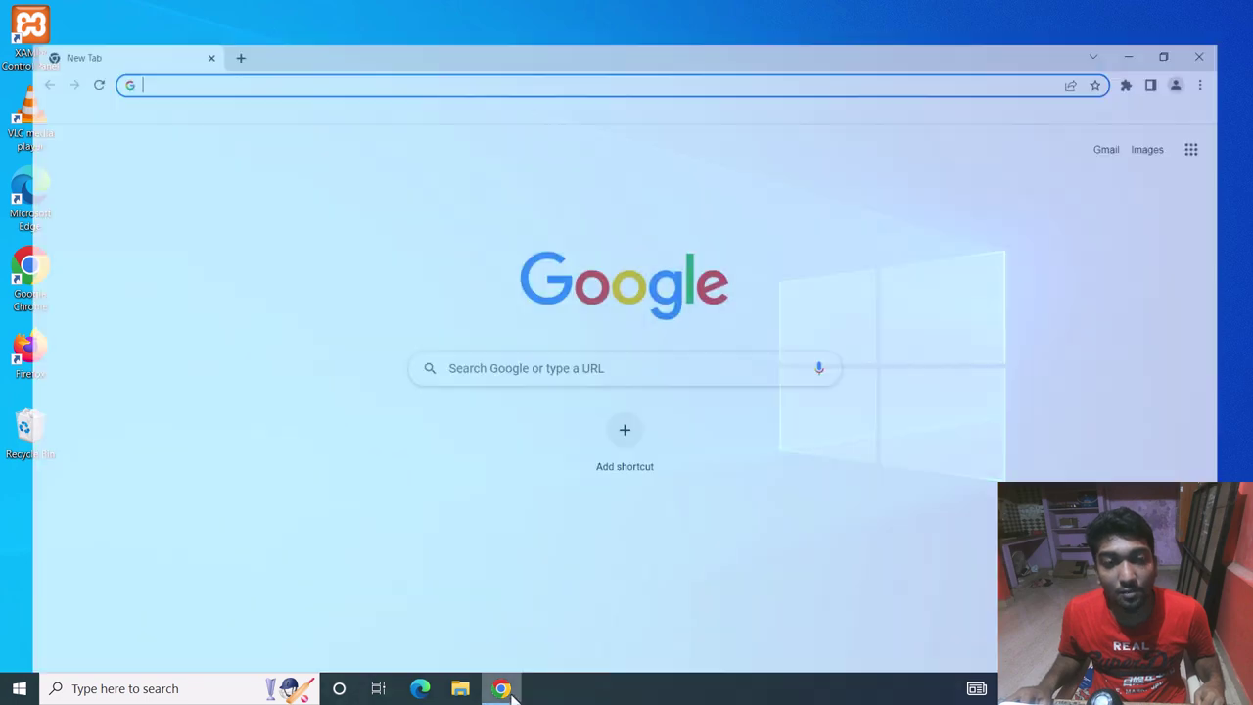
# Go to mongodb.com and open the Community Server download page from the Community Edition products
pyautogui.write('mon')
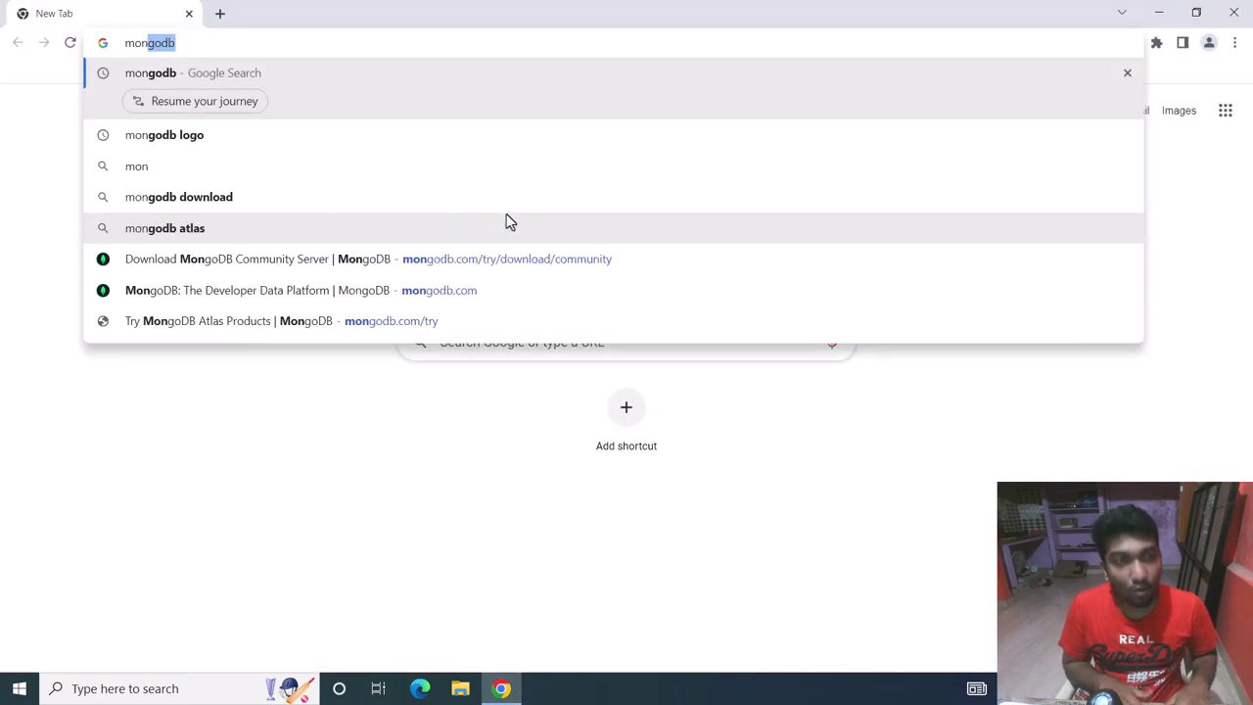
pyautogui.write('godb.com')
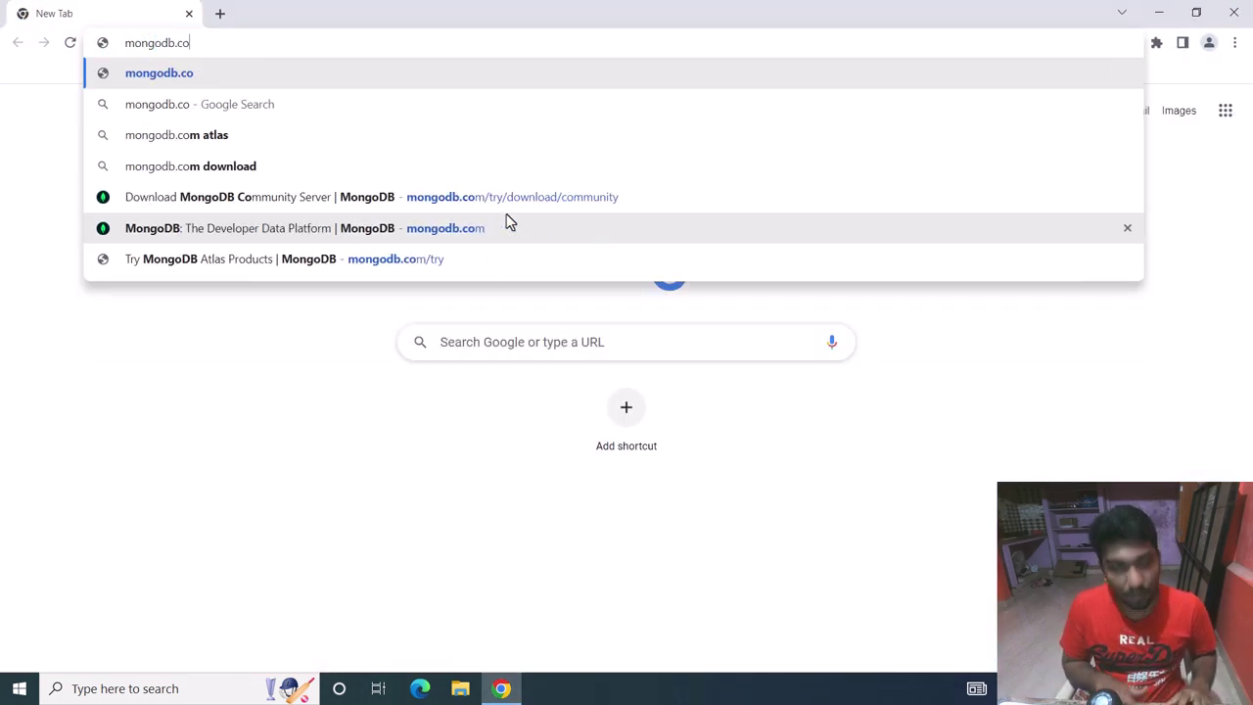
pyautogui.press('Return')
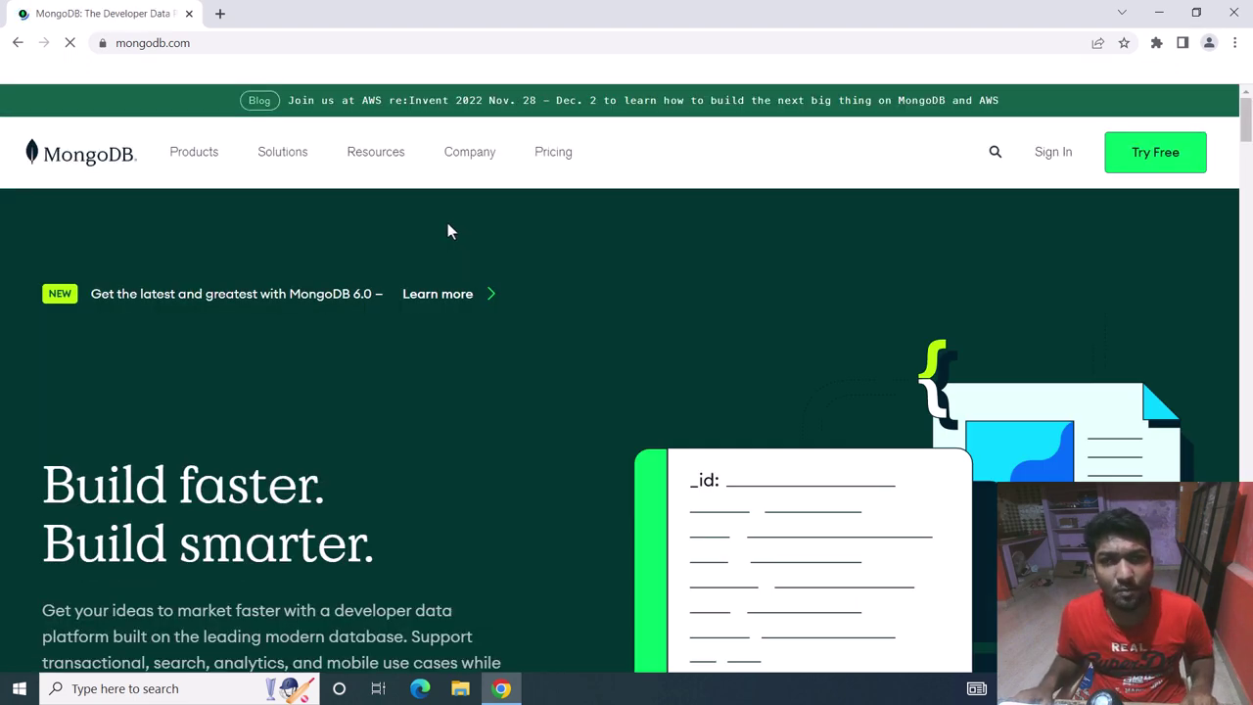
pyautogui.moveTo(197, 163)
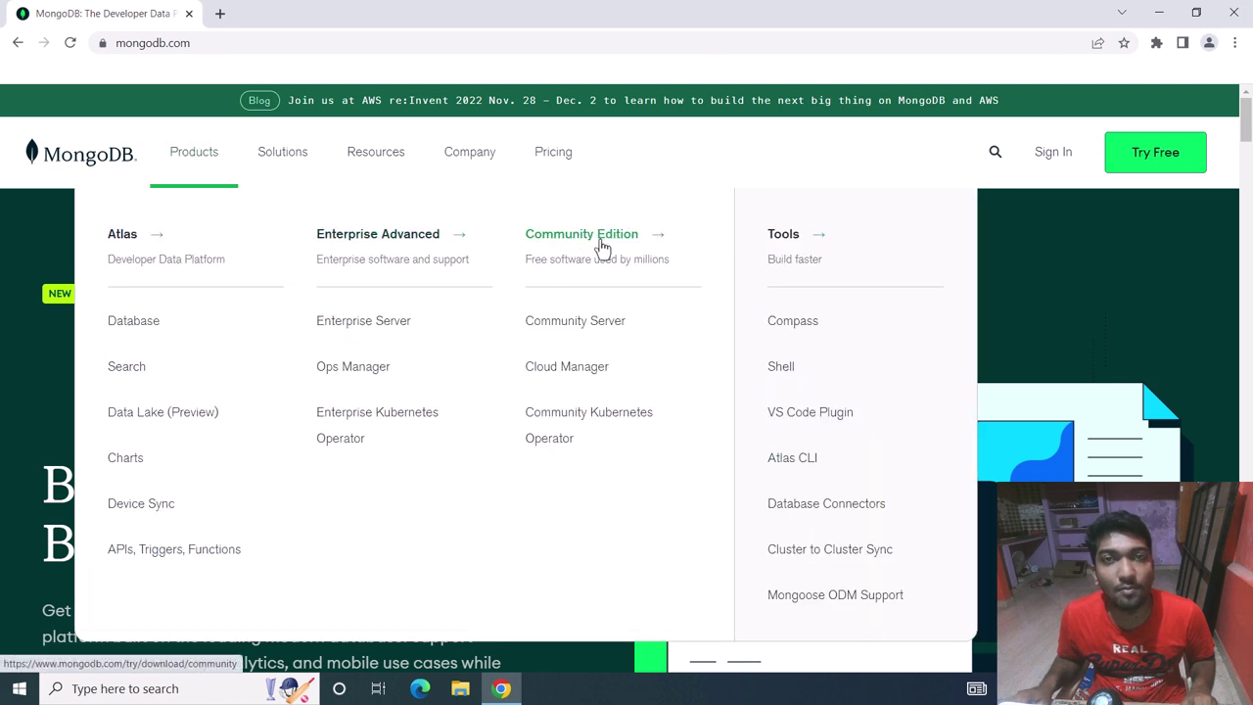
pyautogui.click(591, 330)
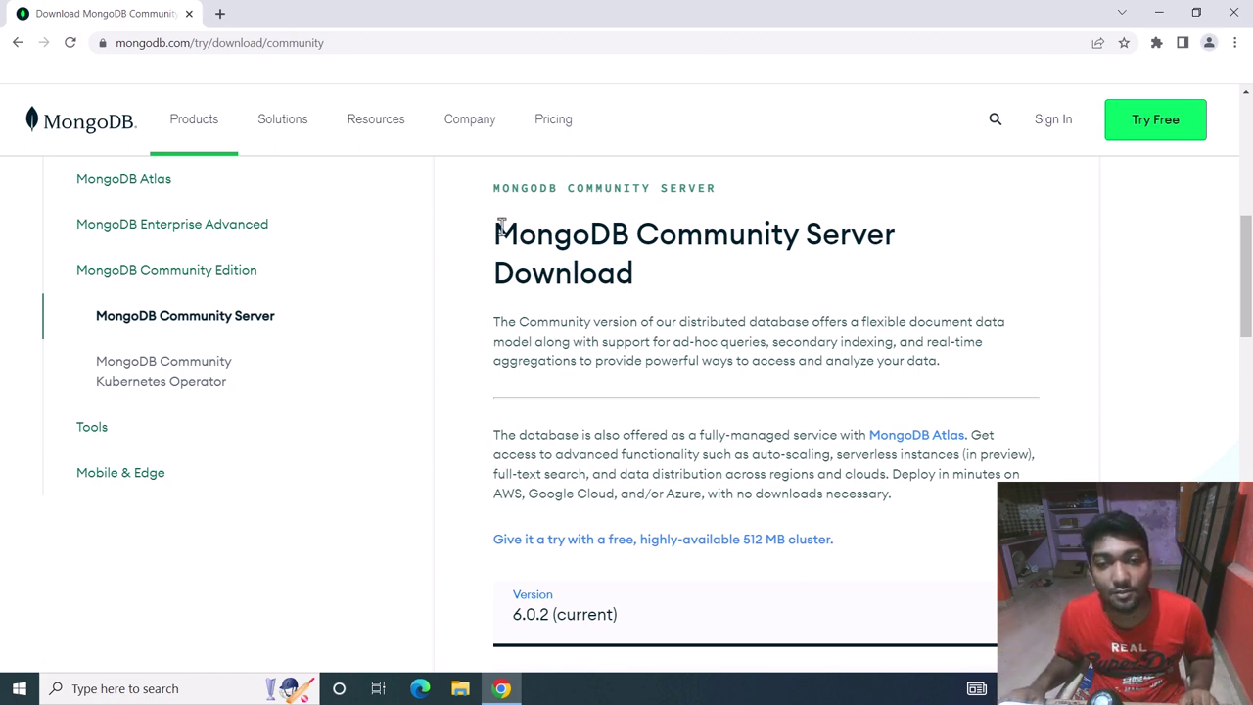
# Download MongoDB Community Server version 6.0.2 (current) for Windows as an msi package
pyautogui.moveTo(498, 230); pyautogui.dragTo(728, 275)
pyautogui.scroll(-2, 722, 283)
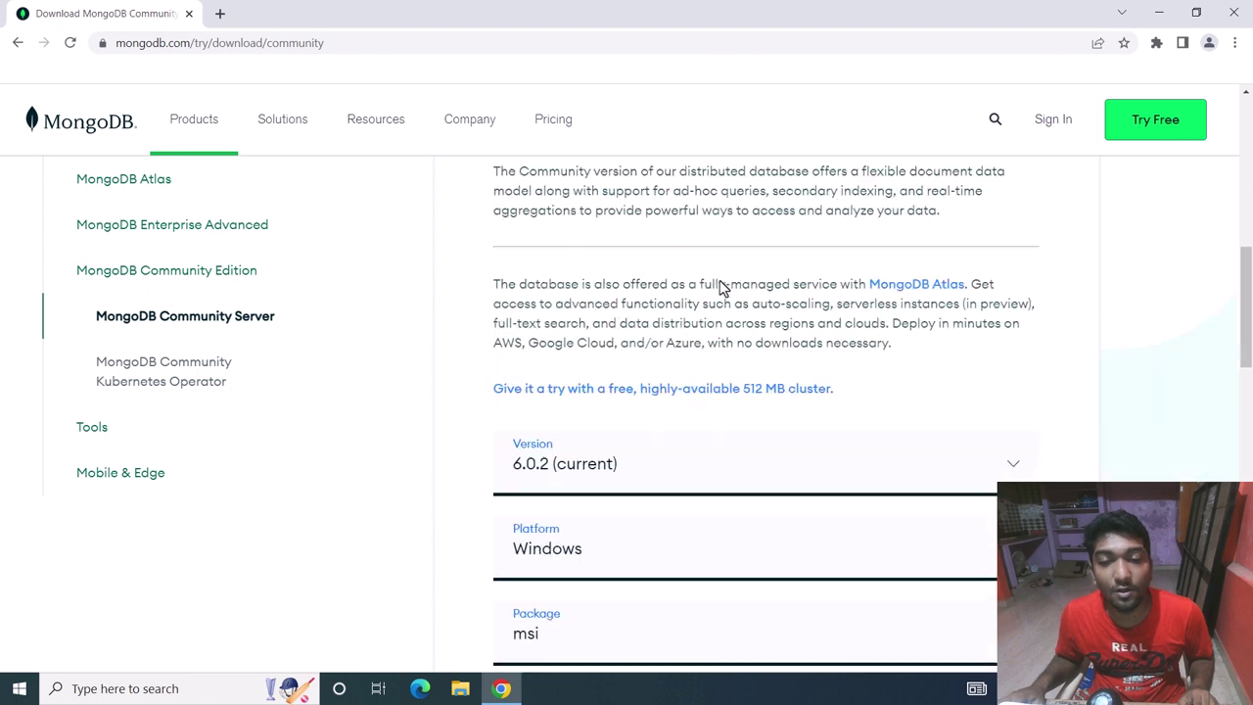
pyautogui.scroll(-2, 721, 283)
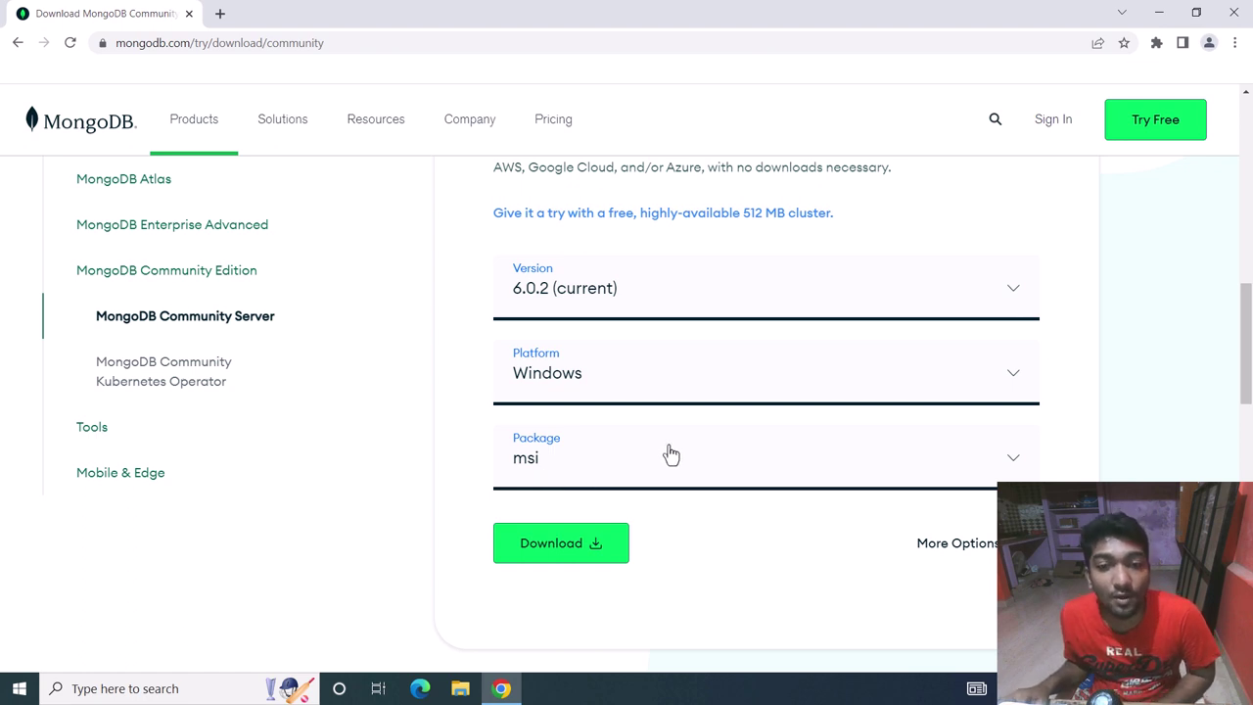
pyautogui.click(562, 554)
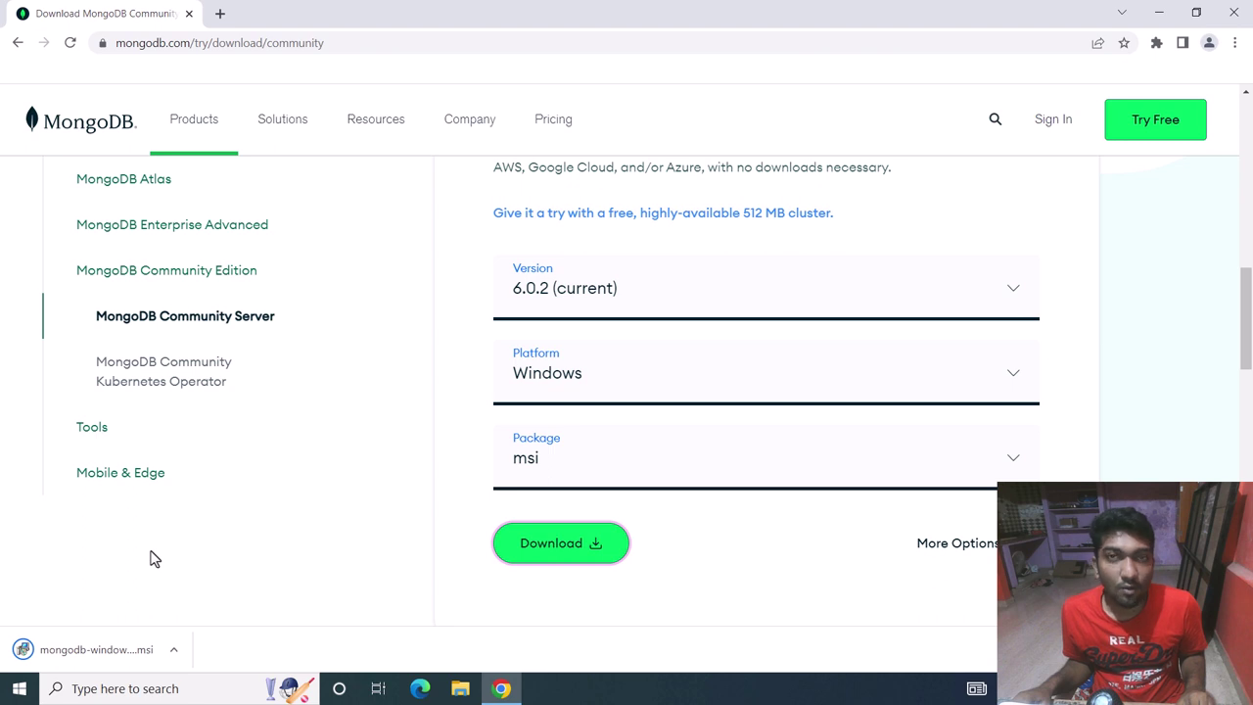
# Launch the downloaded MongoDB installer, accept the license agreement, and choose the Custom setup type
pyautogui.click(78, 651)
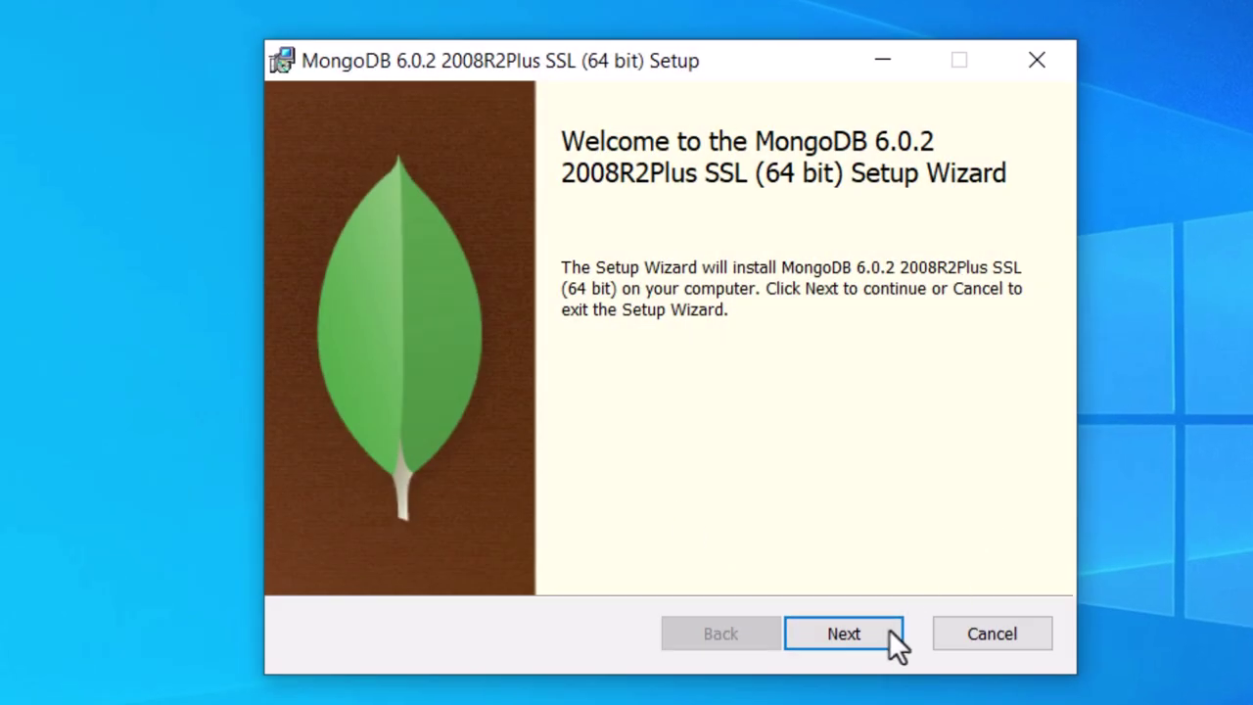
pyautogui.click(854, 642)
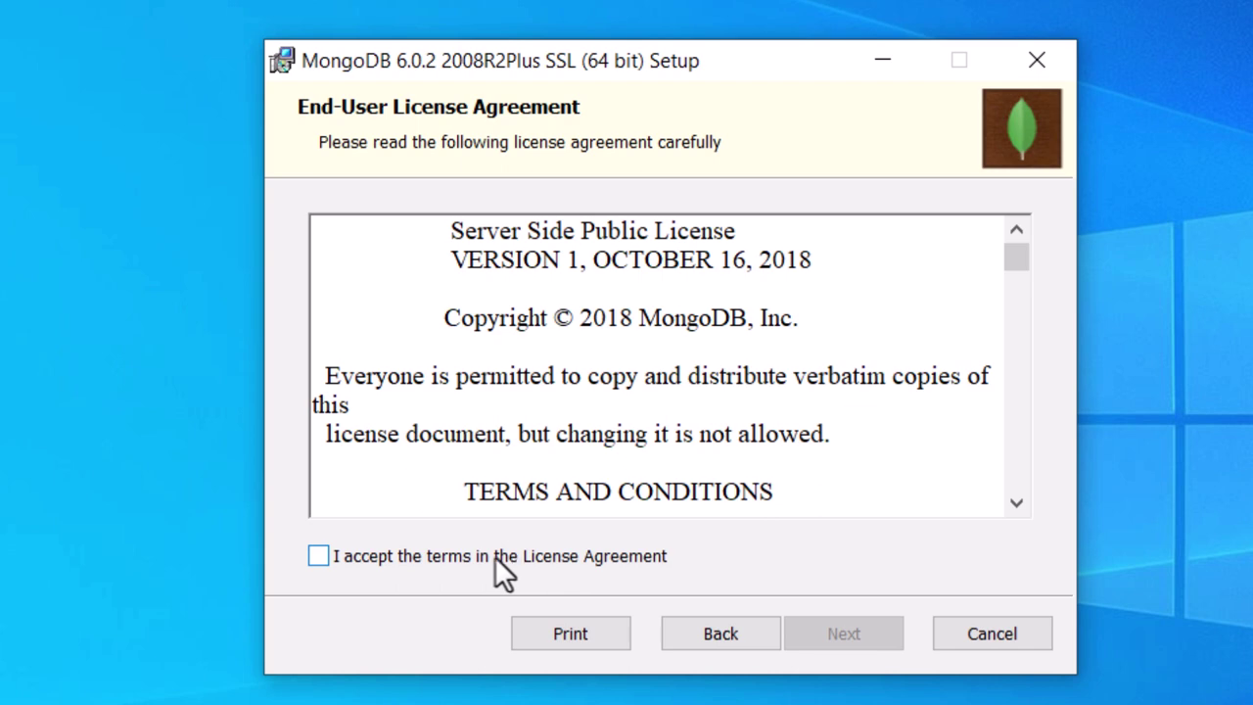
pyautogui.click(494, 556)
pyautogui.click(876, 634)
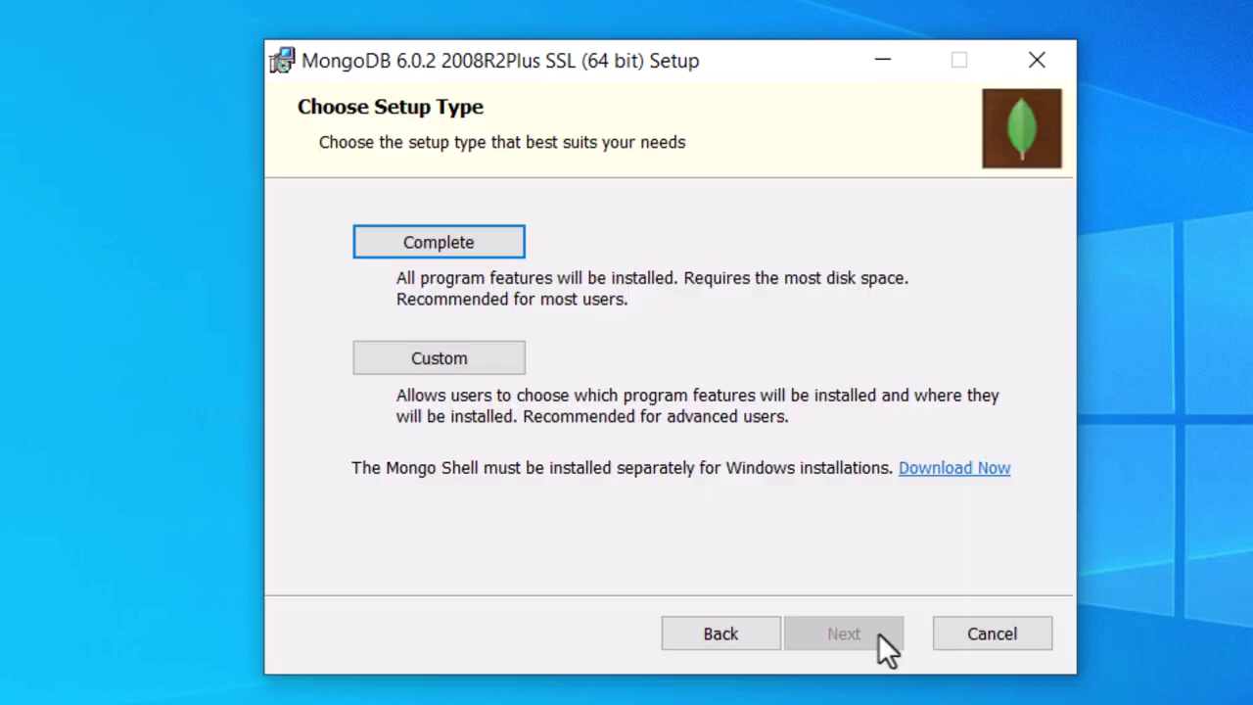
pyautogui.click(455, 364)
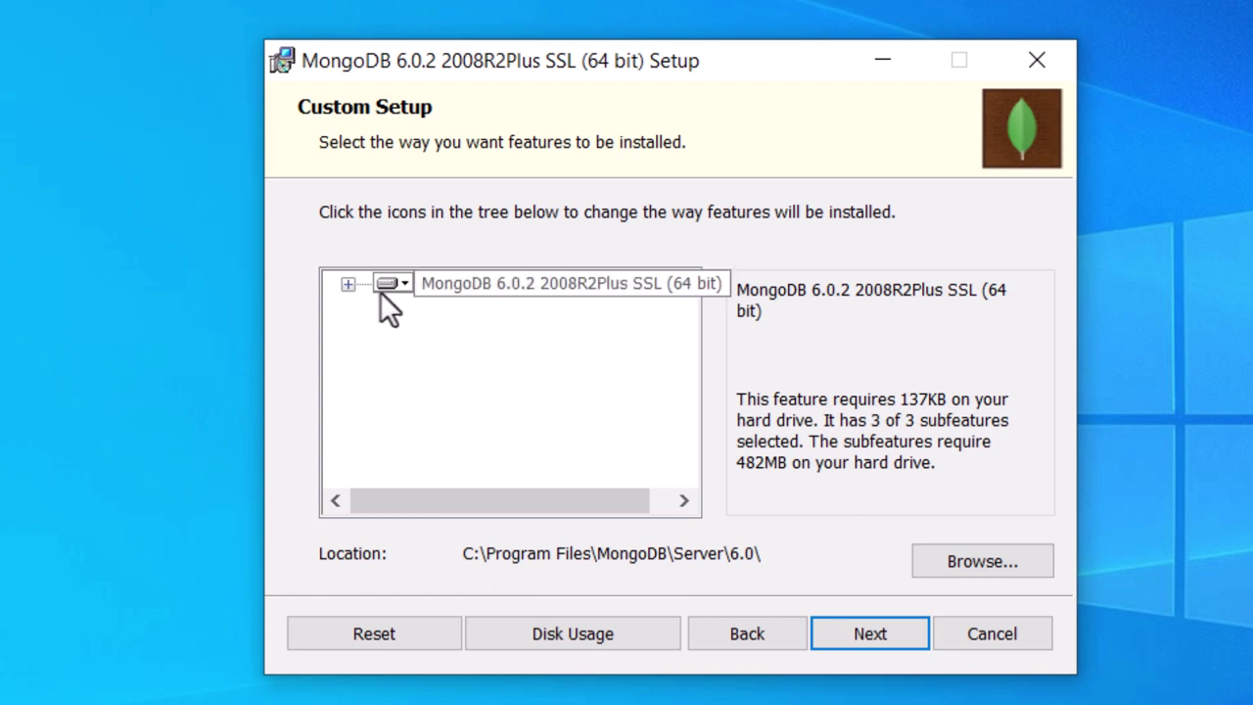
# Set the installation location to E:\Program Files\MongoDB\Server\6.0\ with all subfeatures included, and proceed to the service configuration
pyautogui.click(348, 284)
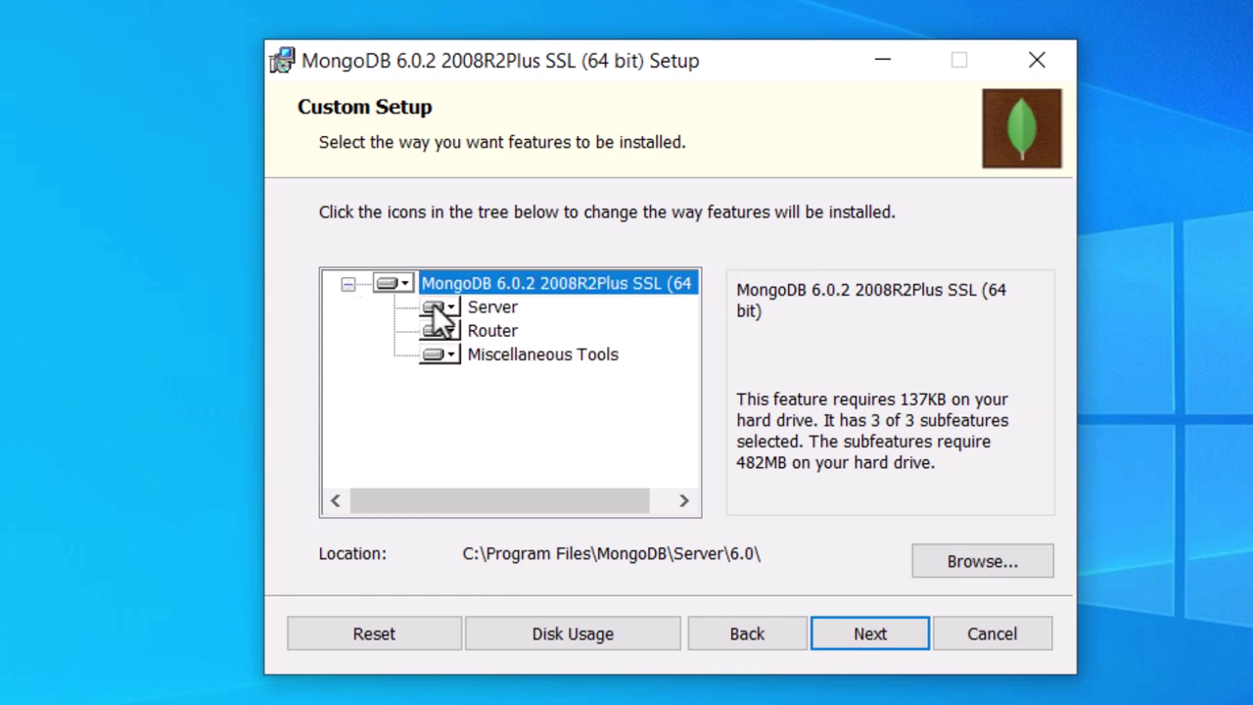
pyautogui.click(349, 284)
pyautogui.click(351, 284)
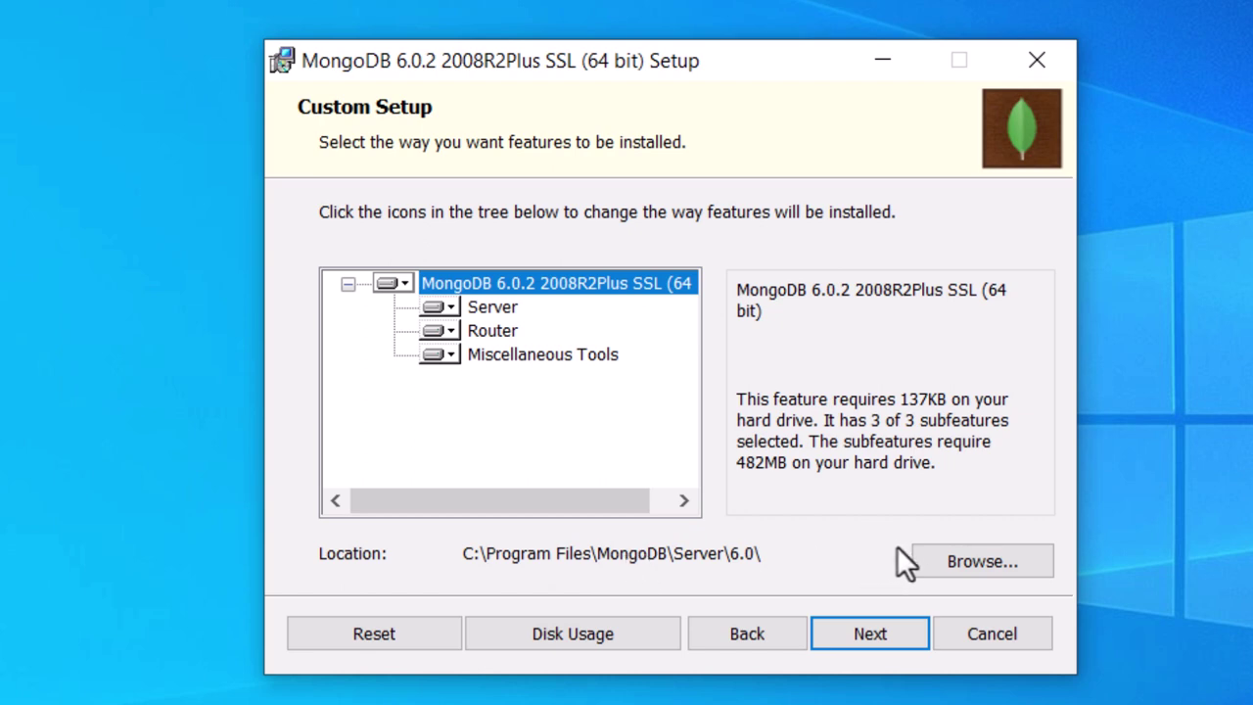
pyautogui.click(966, 560)
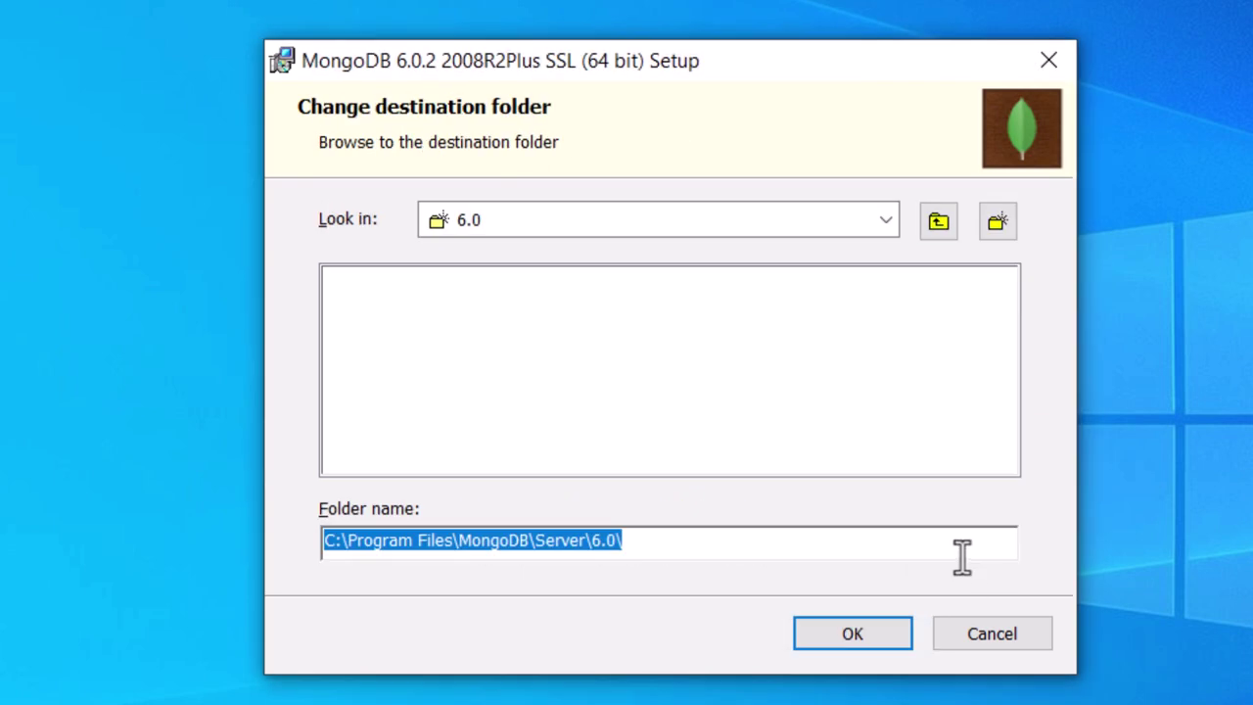
pyautogui.click(334, 550)
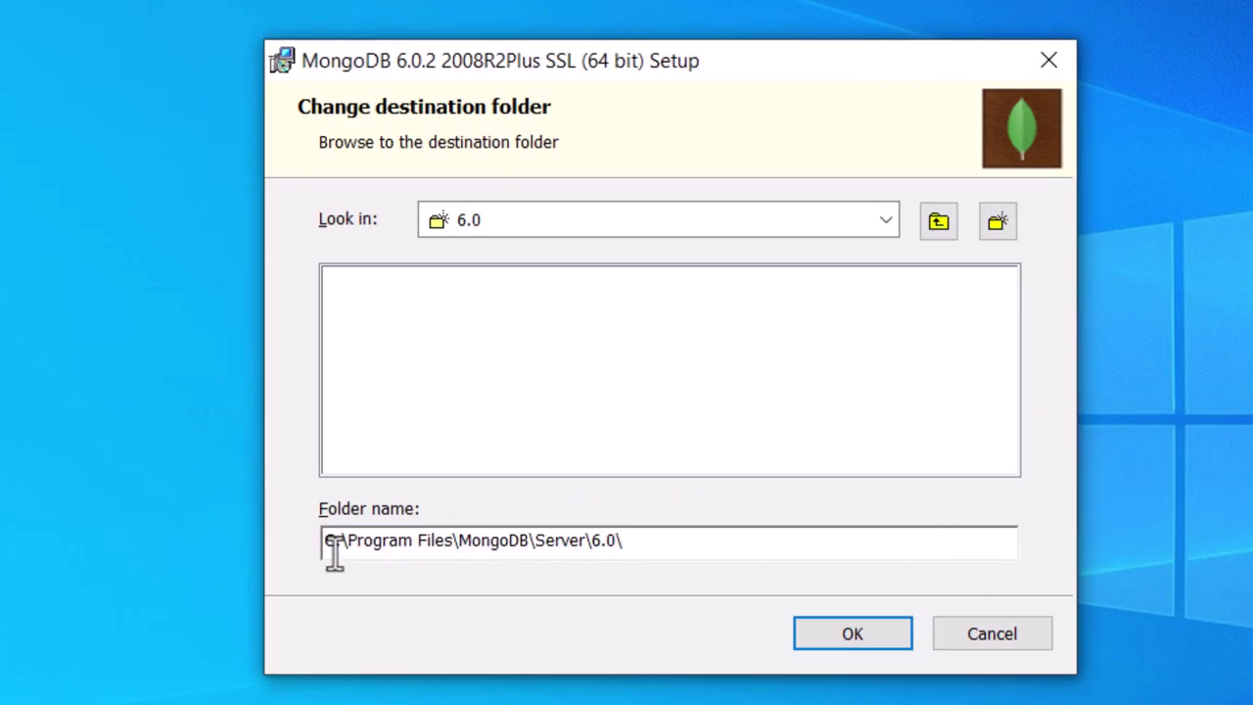
pyautogui.press('Delete')
pyautogui.write('E')
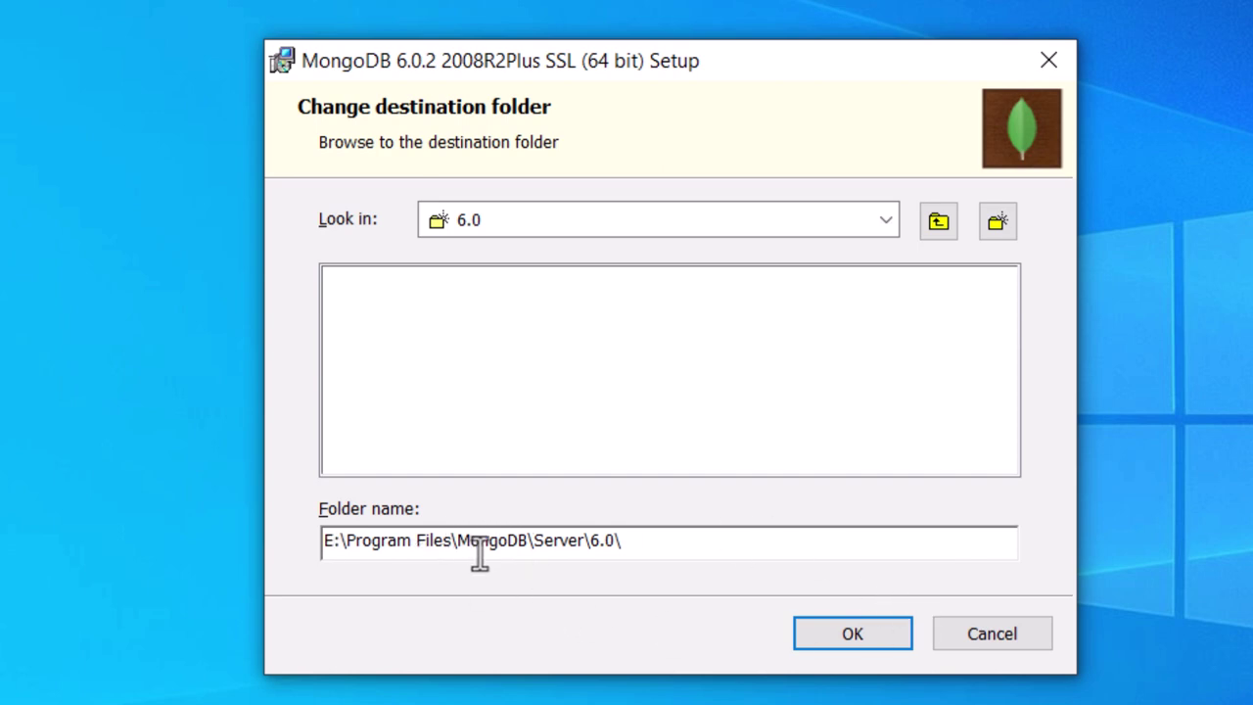
pyautogui.click(868, 640)
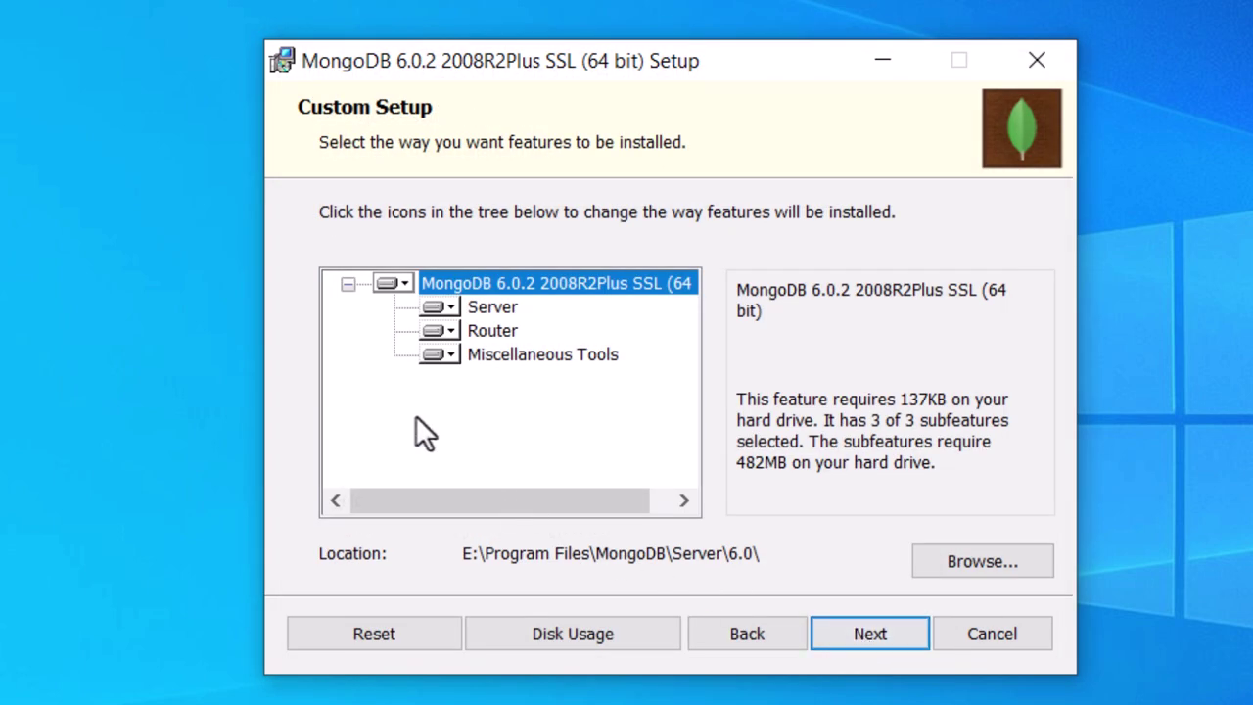
pyautogui.click(865, 635)
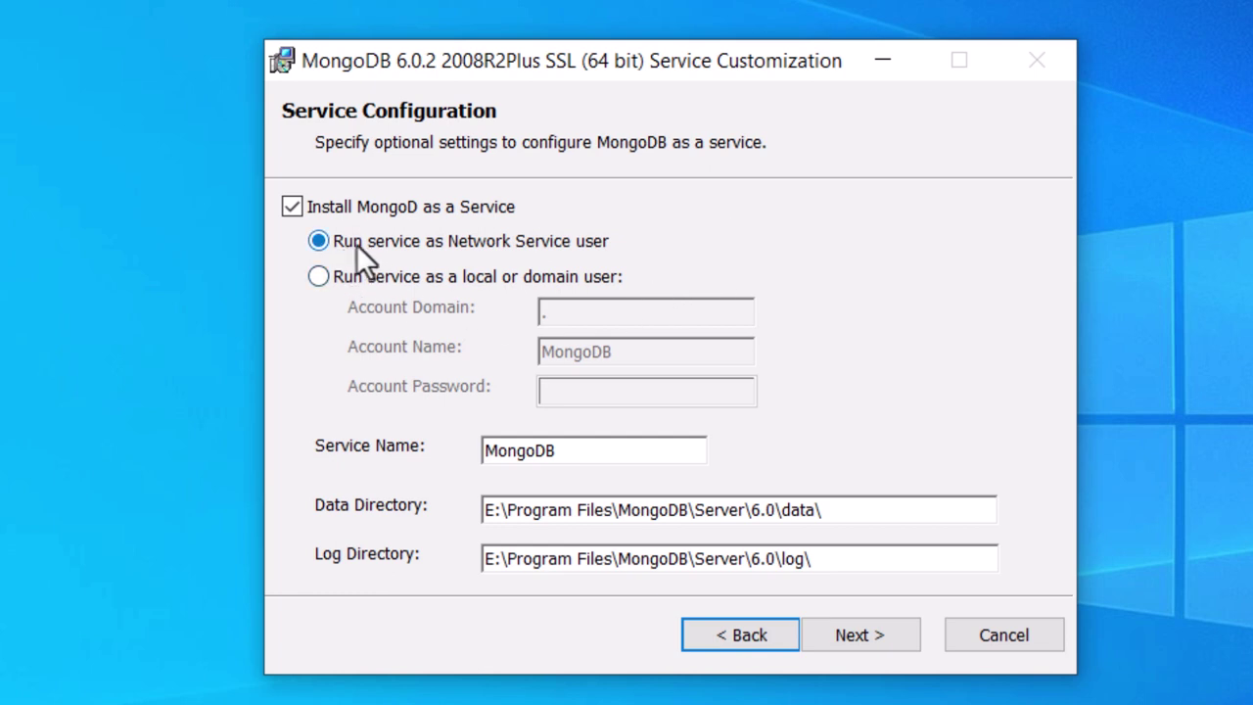
# Accept the default service configuration and install MongoDB with MongoDB Compass included
pyautogui.click(881, 646)
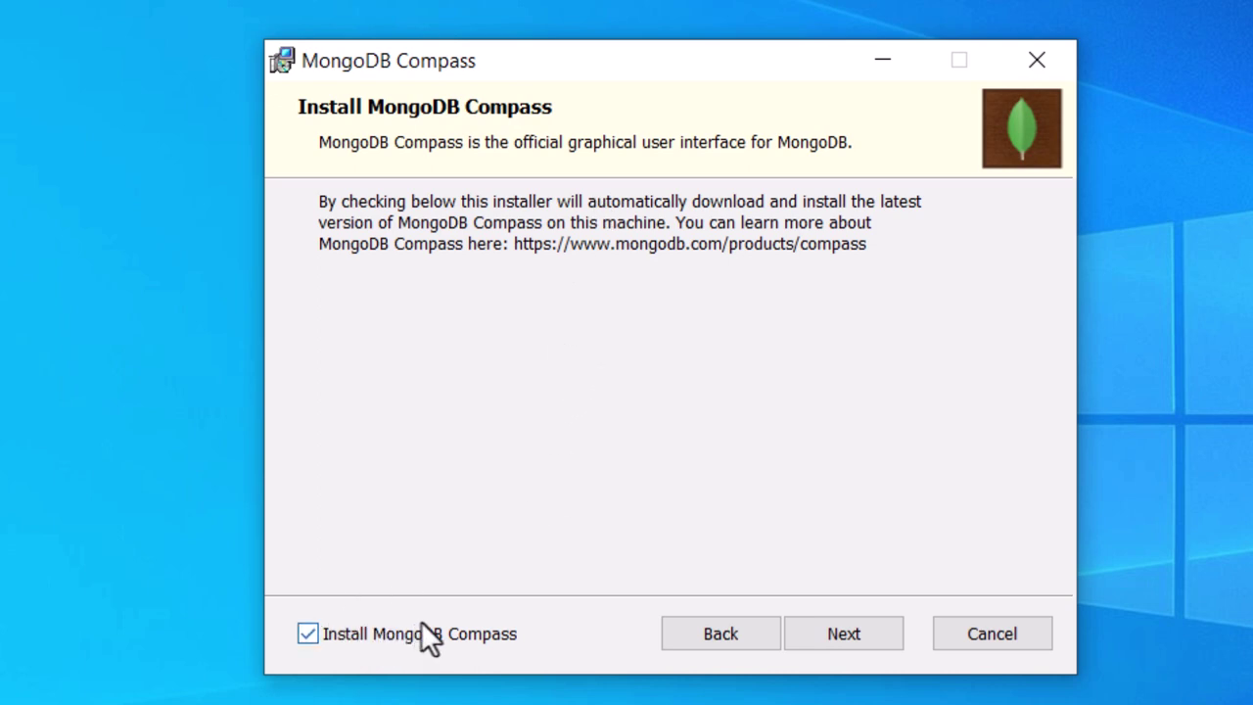
pyautogui.click(359, 636)
pyautogui.click(359, 635)
pyautogui.click(859, 634)
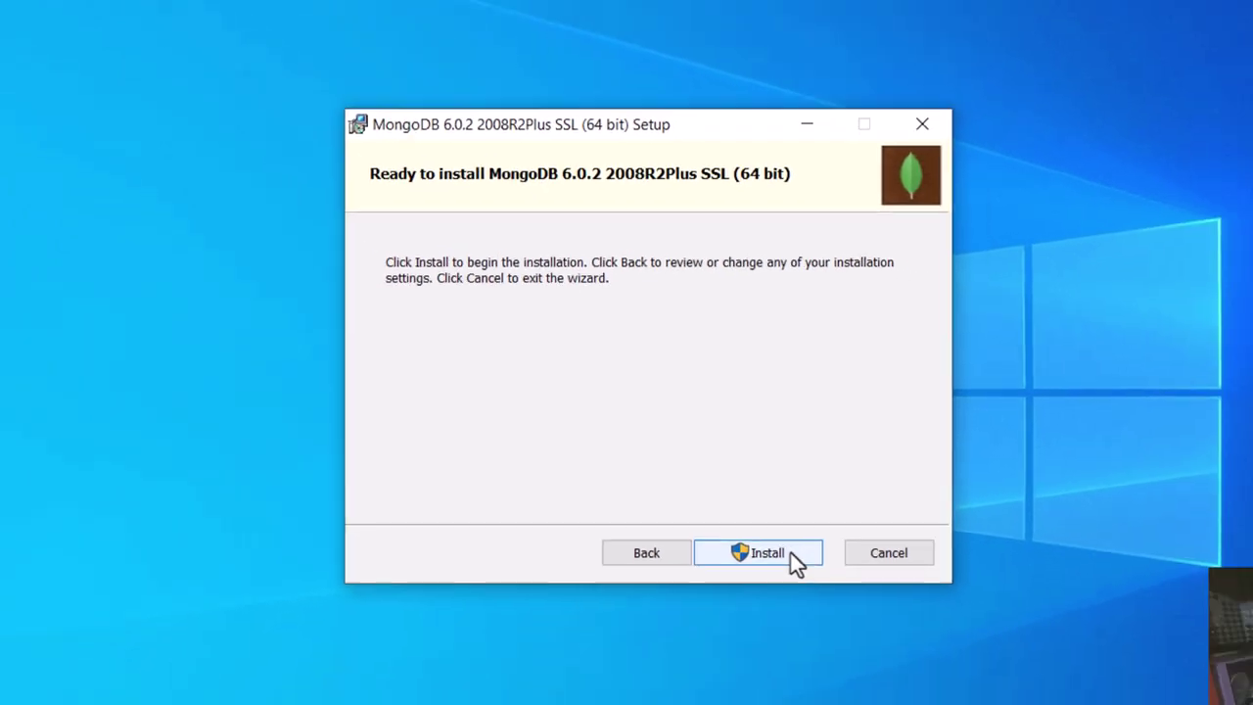
pyautogui.click(791, 555)
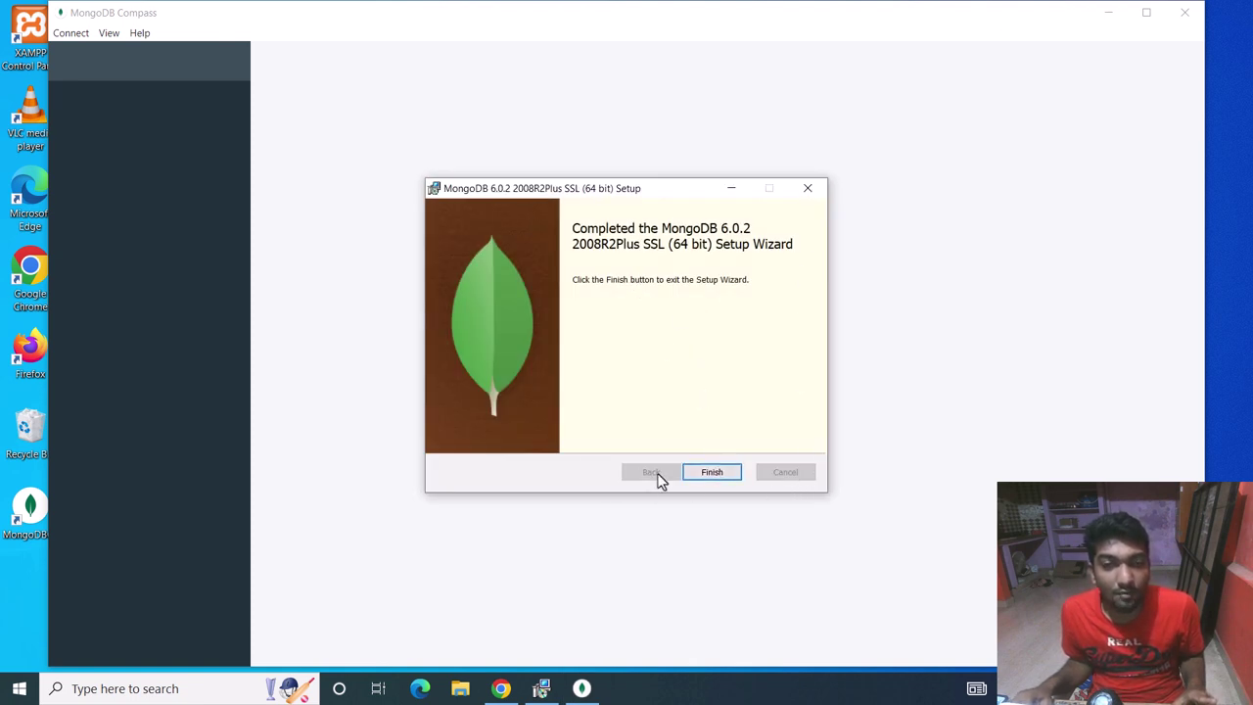
# Finish the setup wizard, then dismiss the MongoDB Compass welcome tour and close Compass
pyautogui.click(712, 472)
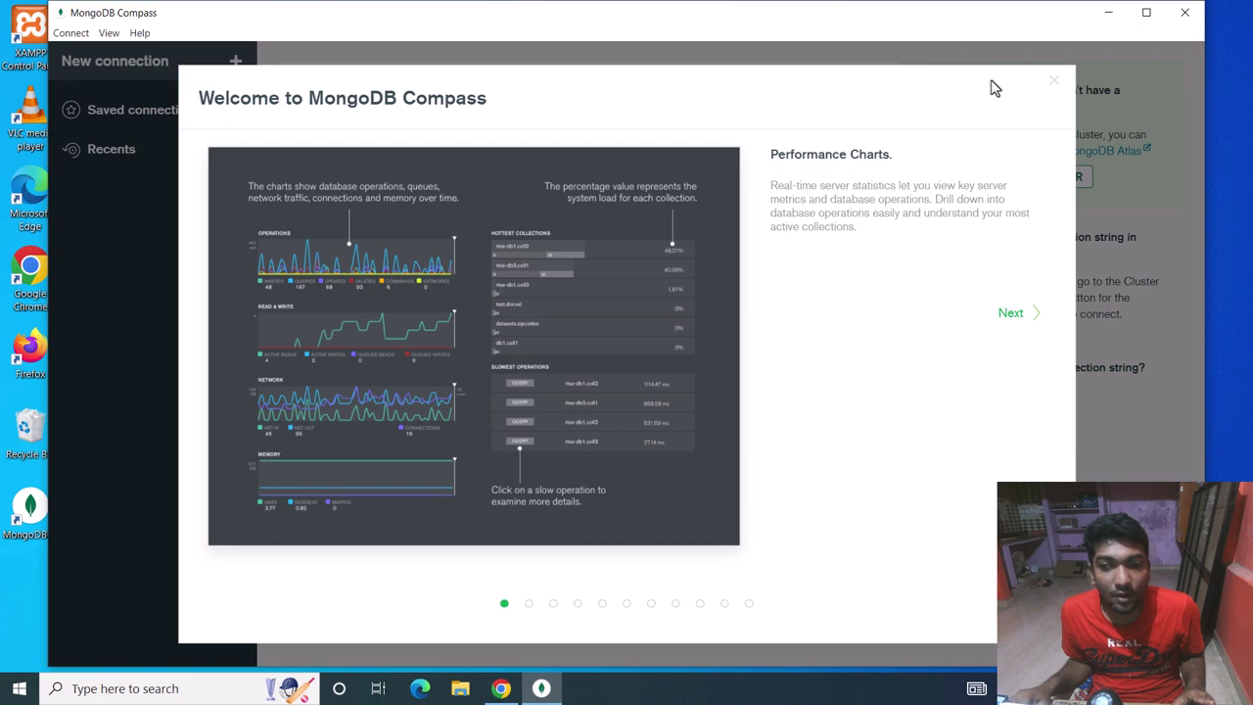
pyautogui.click(1058, 87)
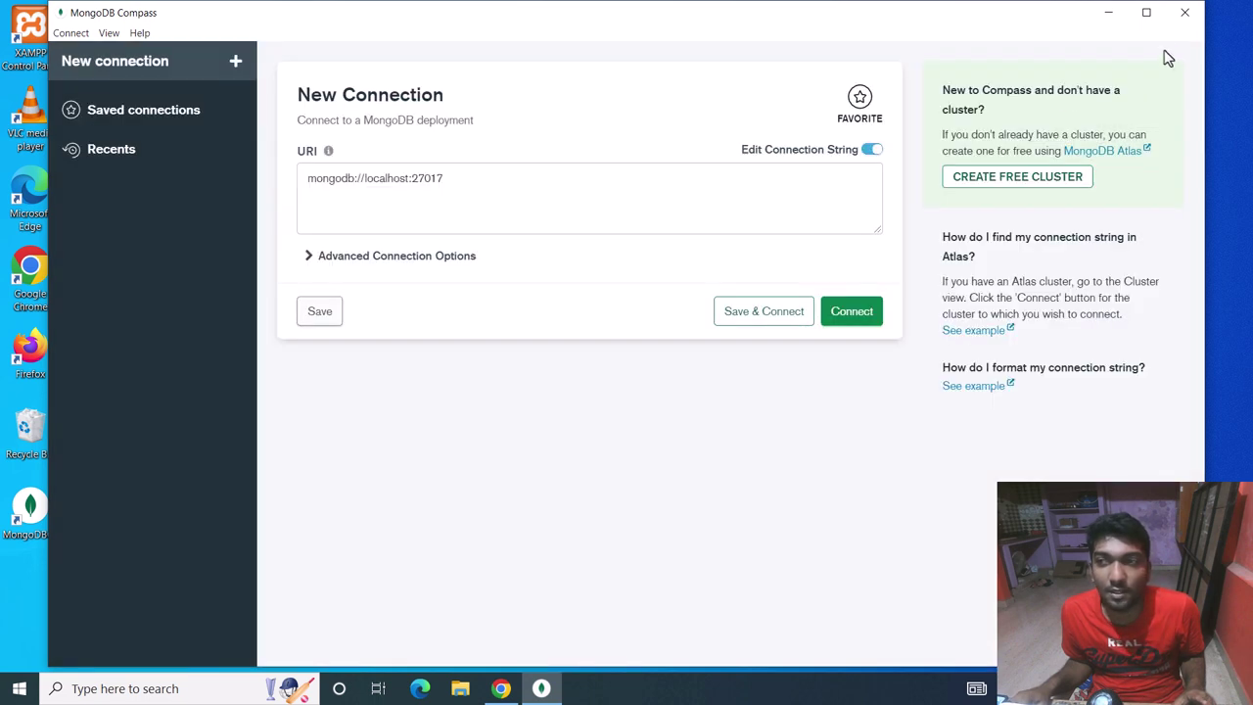
pyautogui.click(1183, 14)
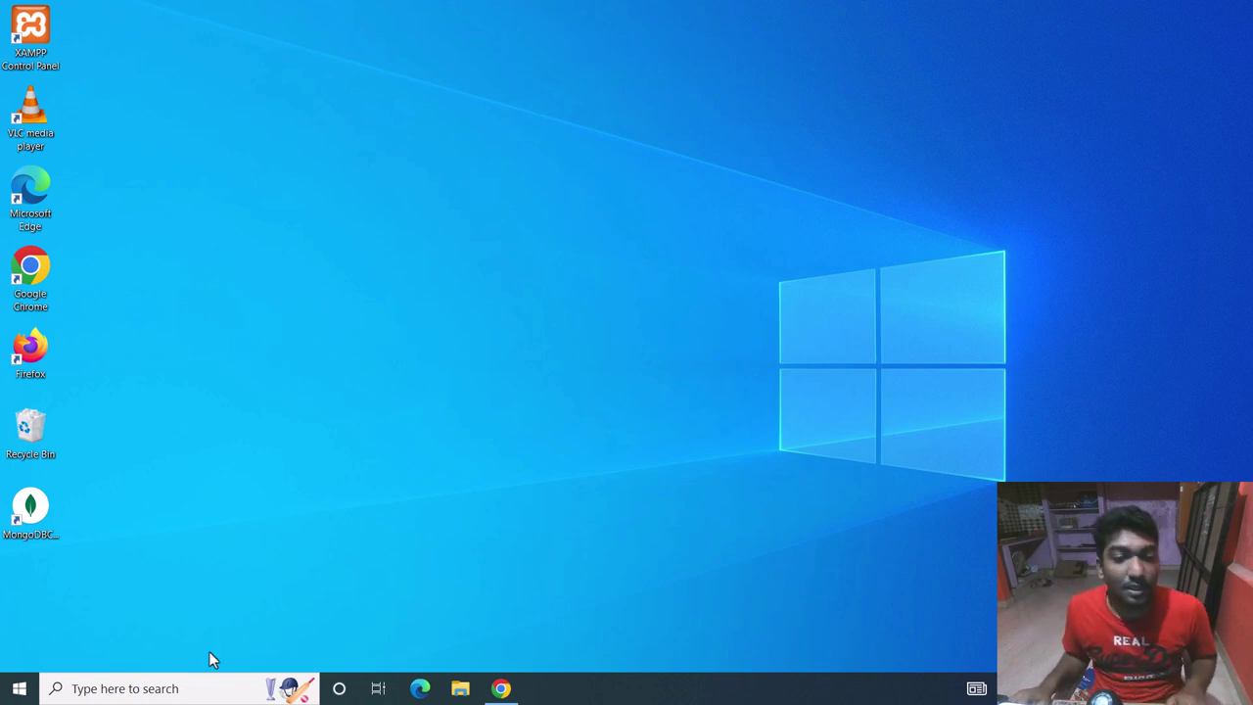
# Test the mongod command in a Command Prompt window and close the window
pyautogui.click(143, 692)
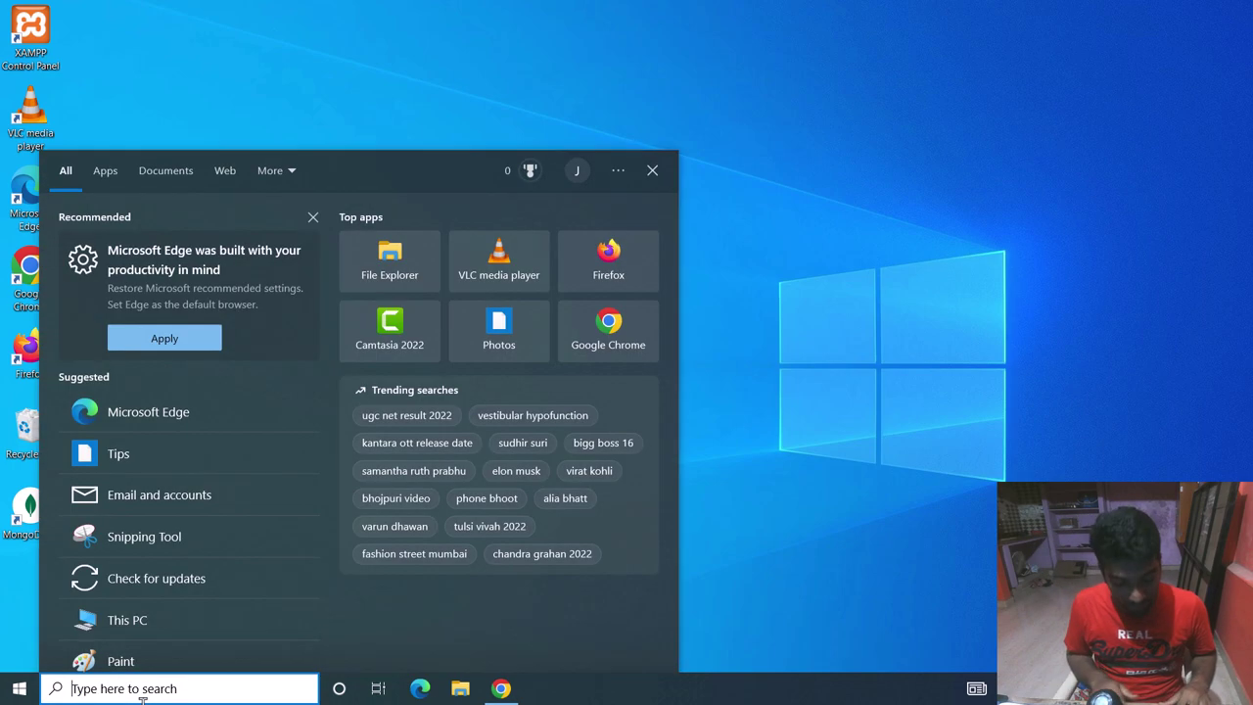
pyautogui.write('cmd')
pyautogui.press('Return')
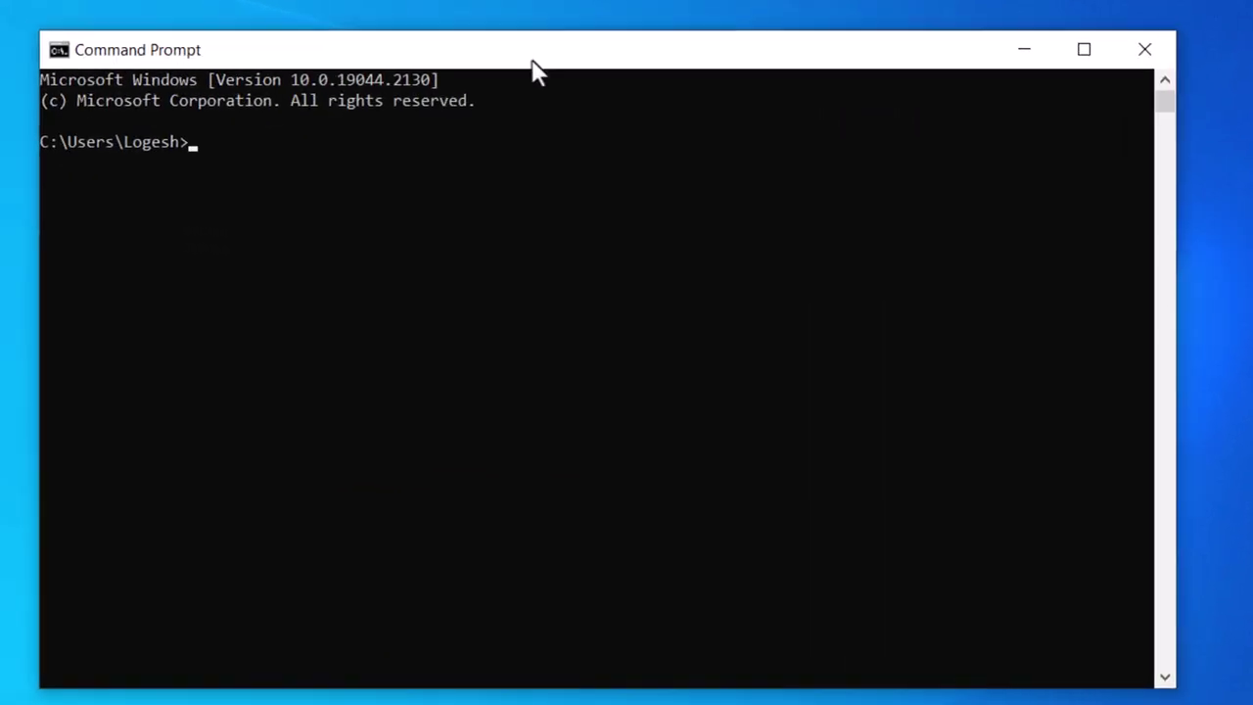
pyautogui.write('mongod')
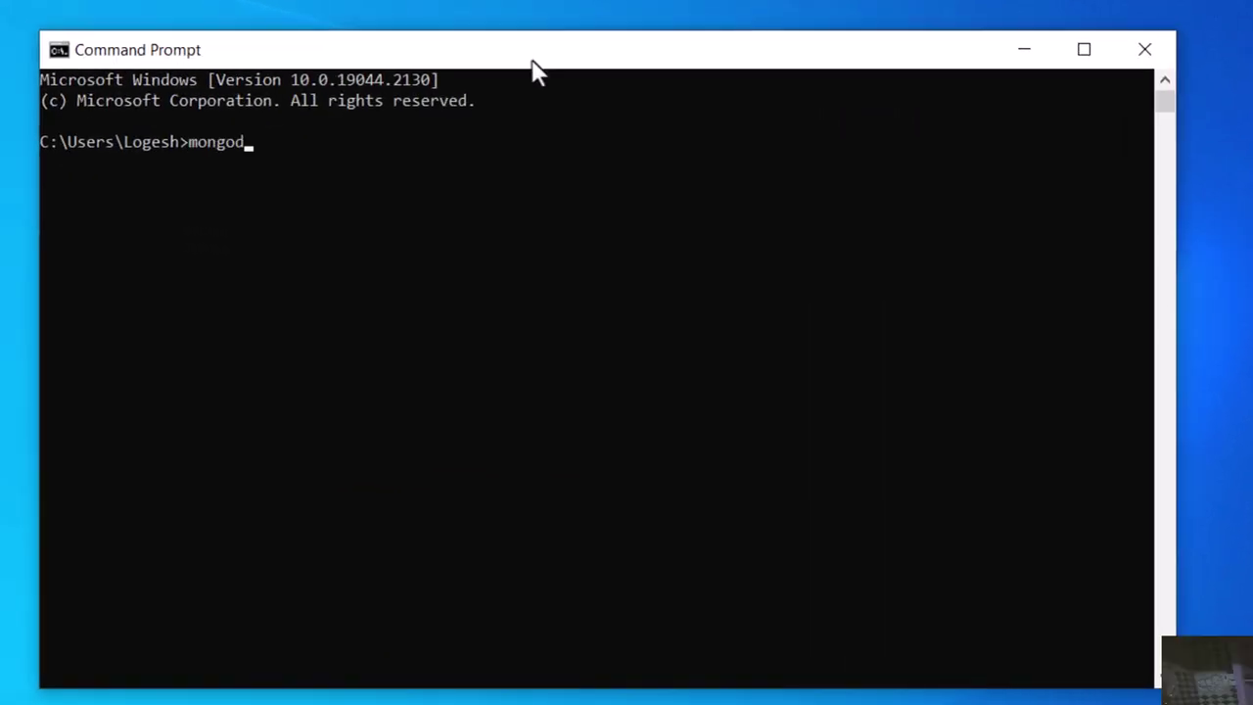
pyautogui.press('Return')
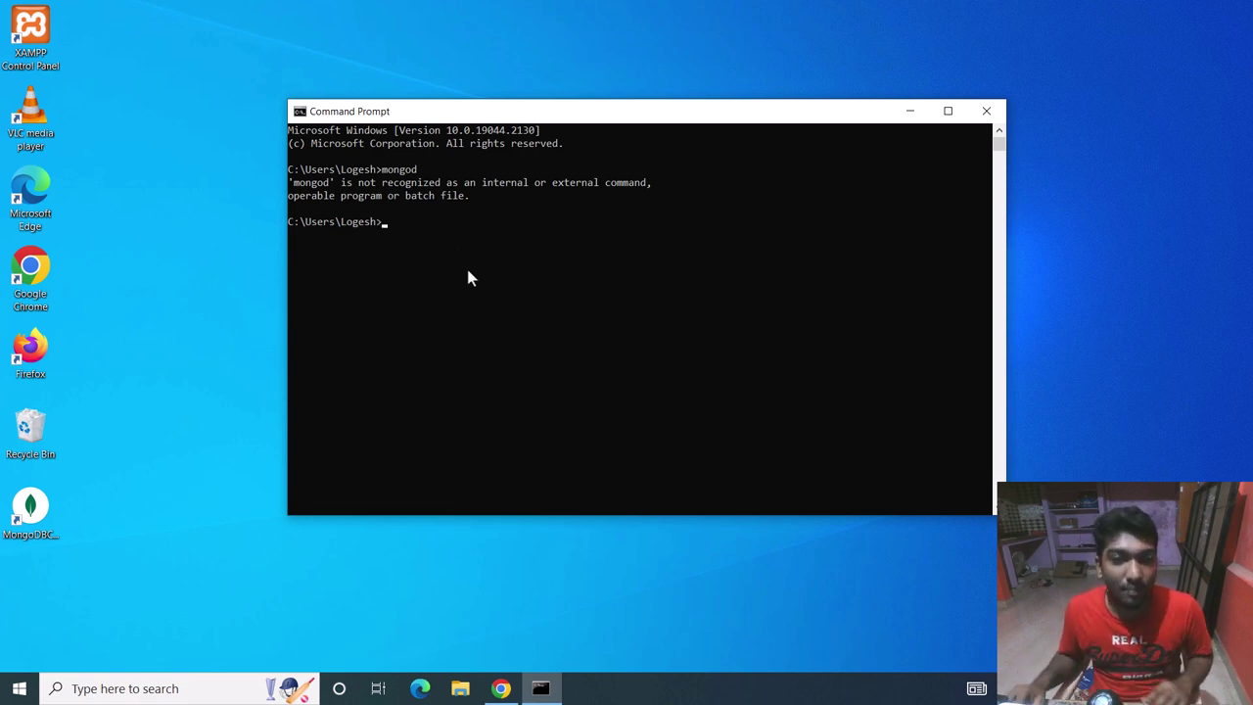
pyautogui.click(976, 119)
# Open the environment variables for the account and bring up the user Path variable for editing
pyautogui.click(173, 697)
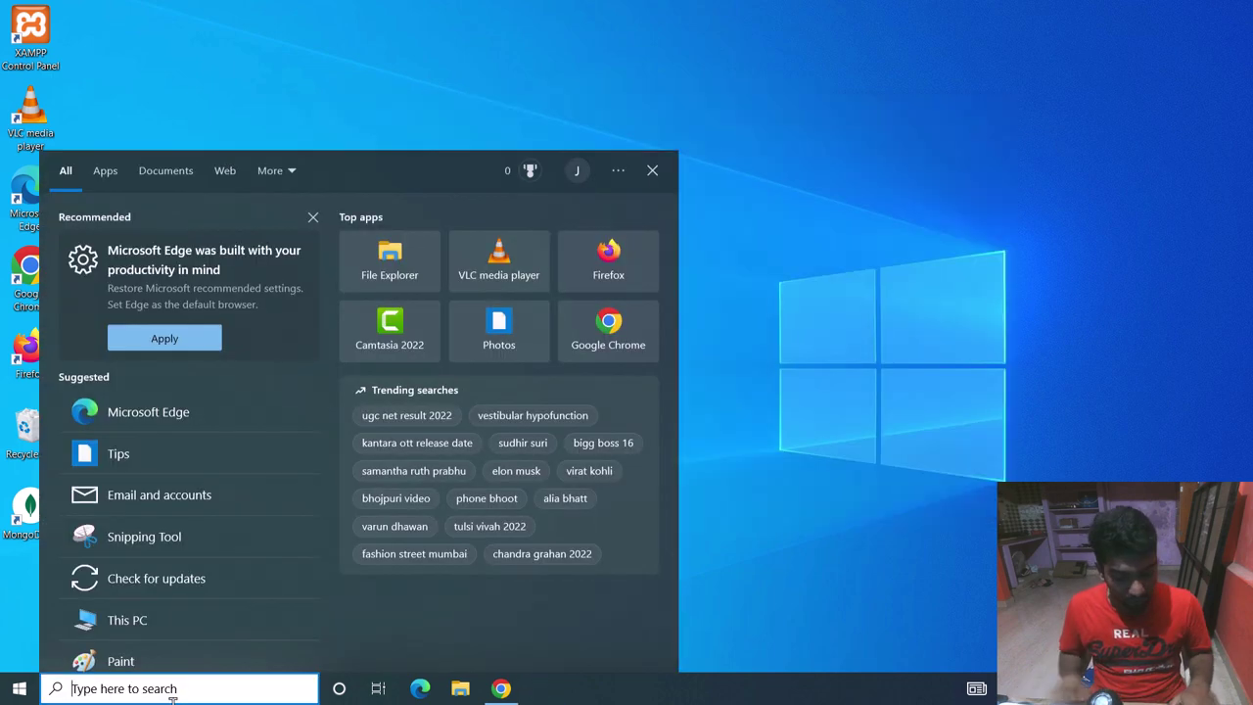
pyautogui.write('env')
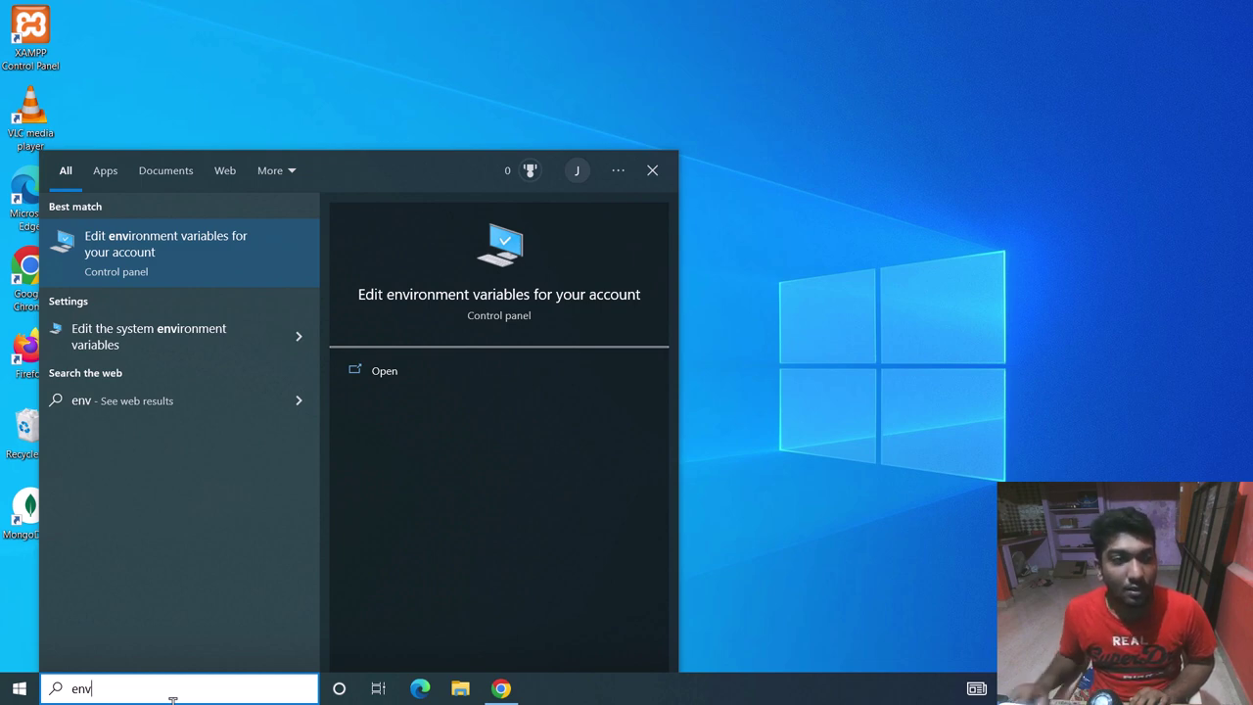
pyautogui.click(157, 267)
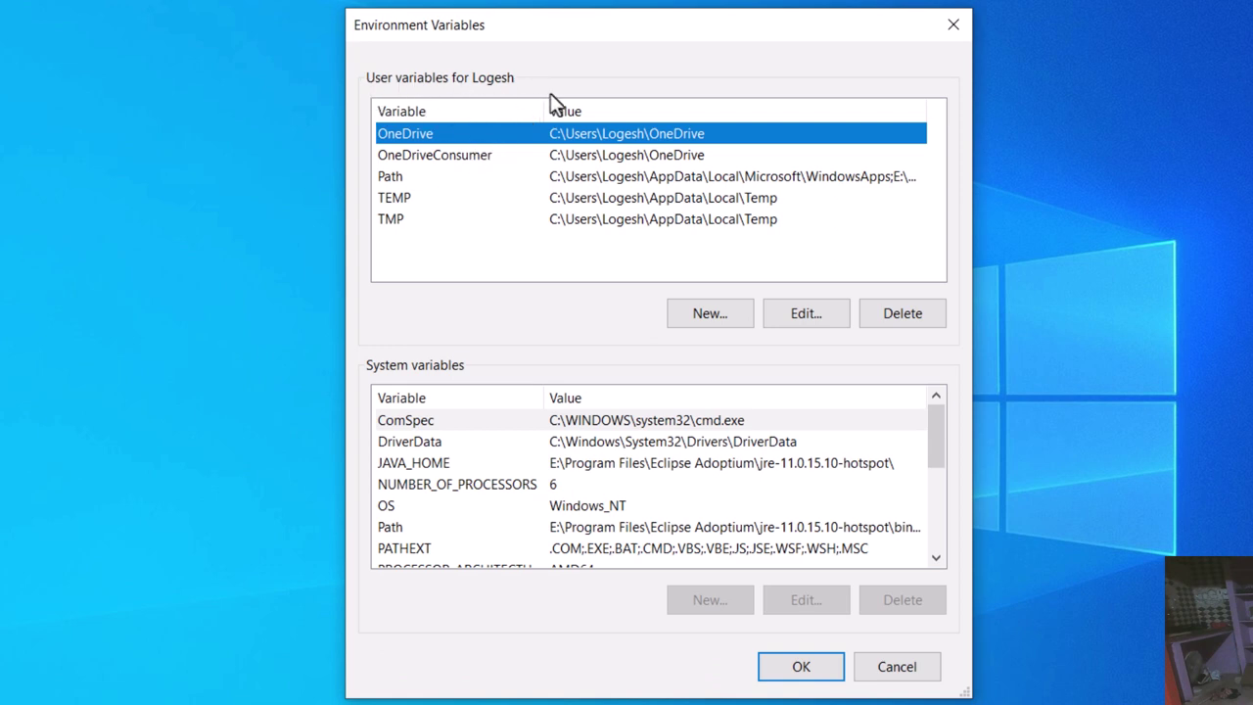
pyautogui.click(404, 181)
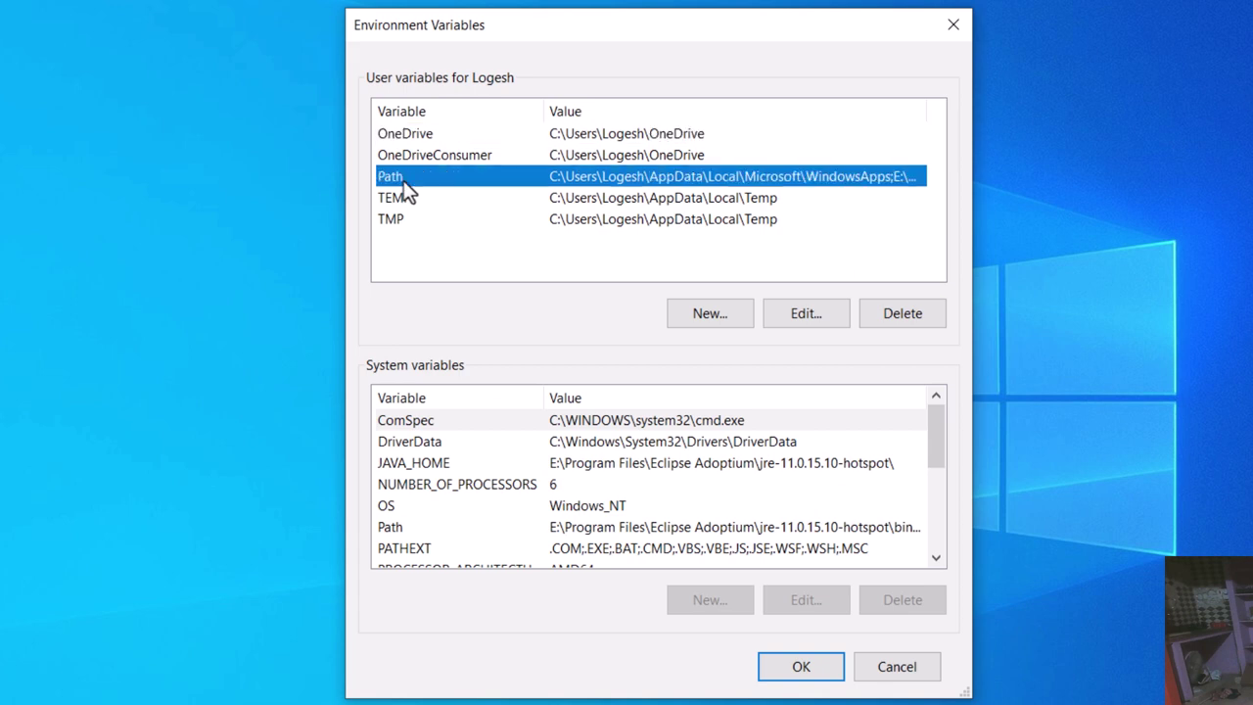
pyautogui.doubleClick(403, 182)
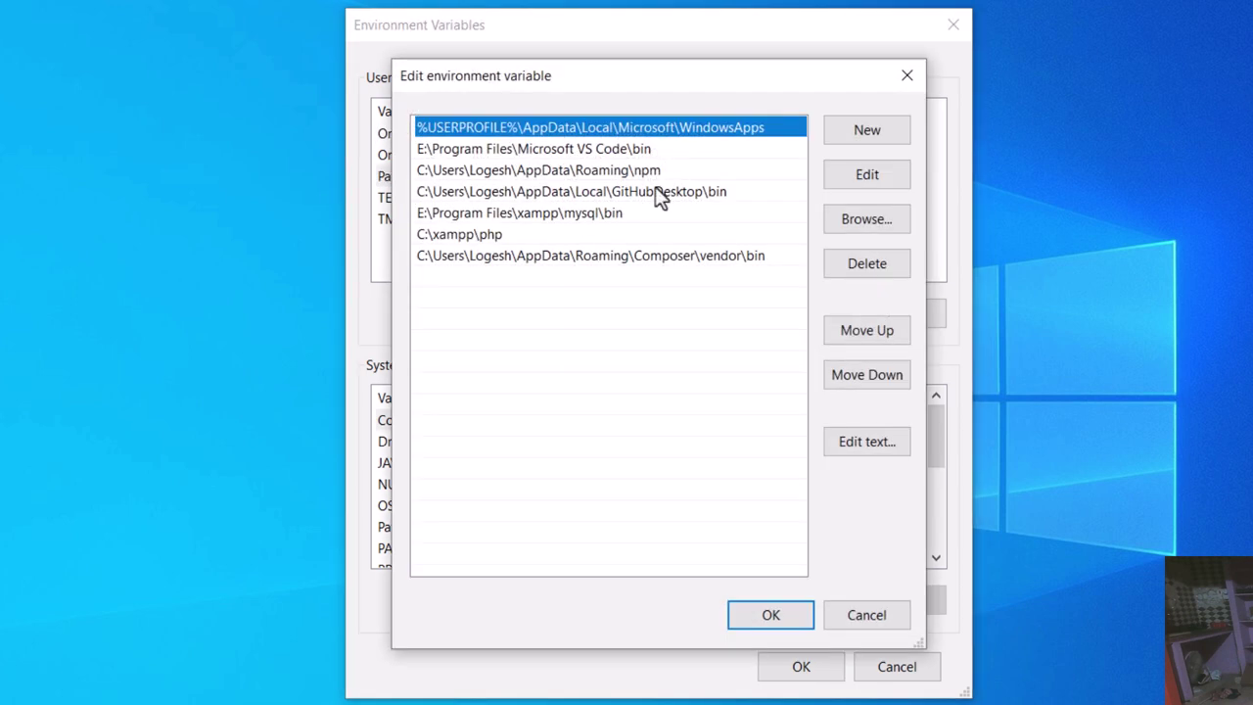
pyautogui.click(588, 327)
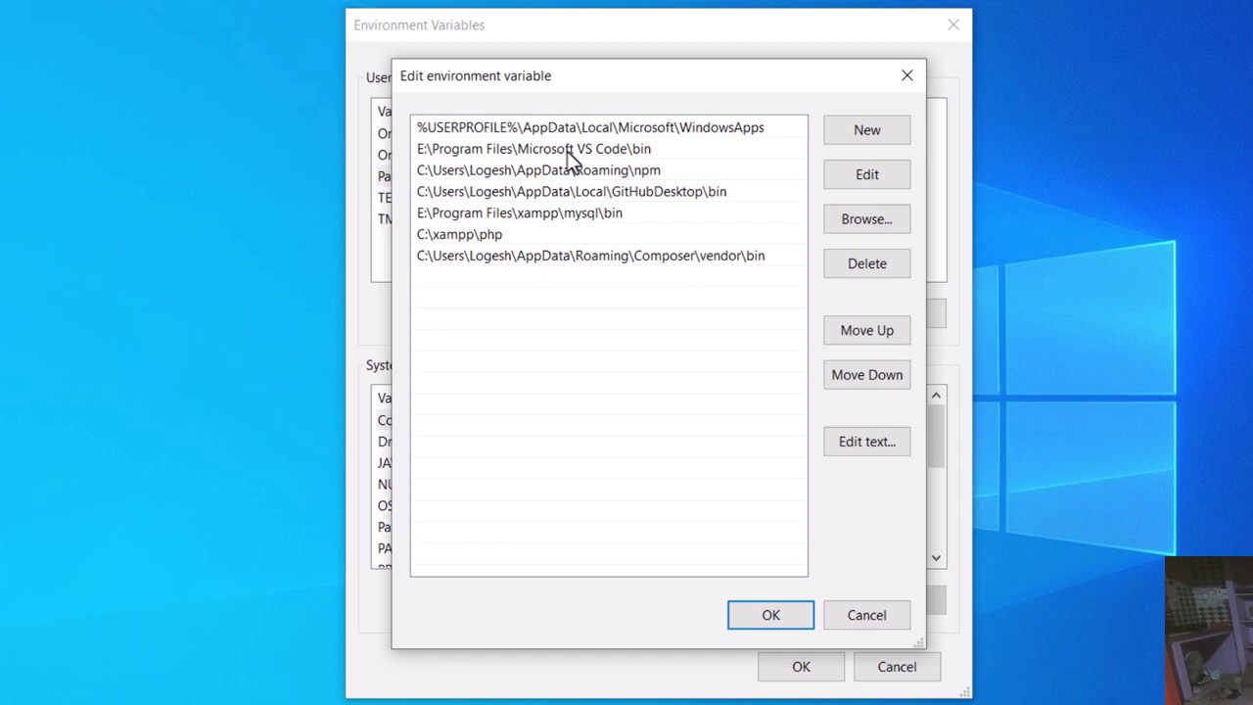
# Start a new user Path entry and browse for its folder down to Program Files on drive E
pyautogui.click(868, 131)
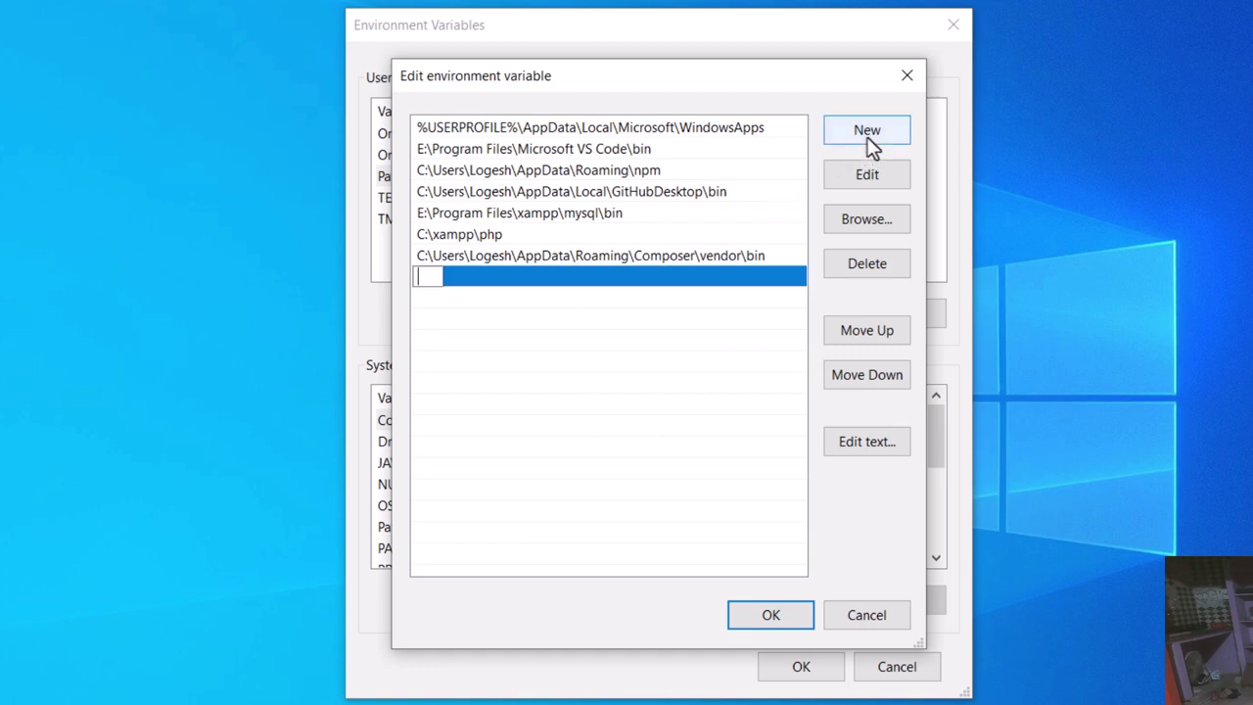
pyautogui.click(867, 219)
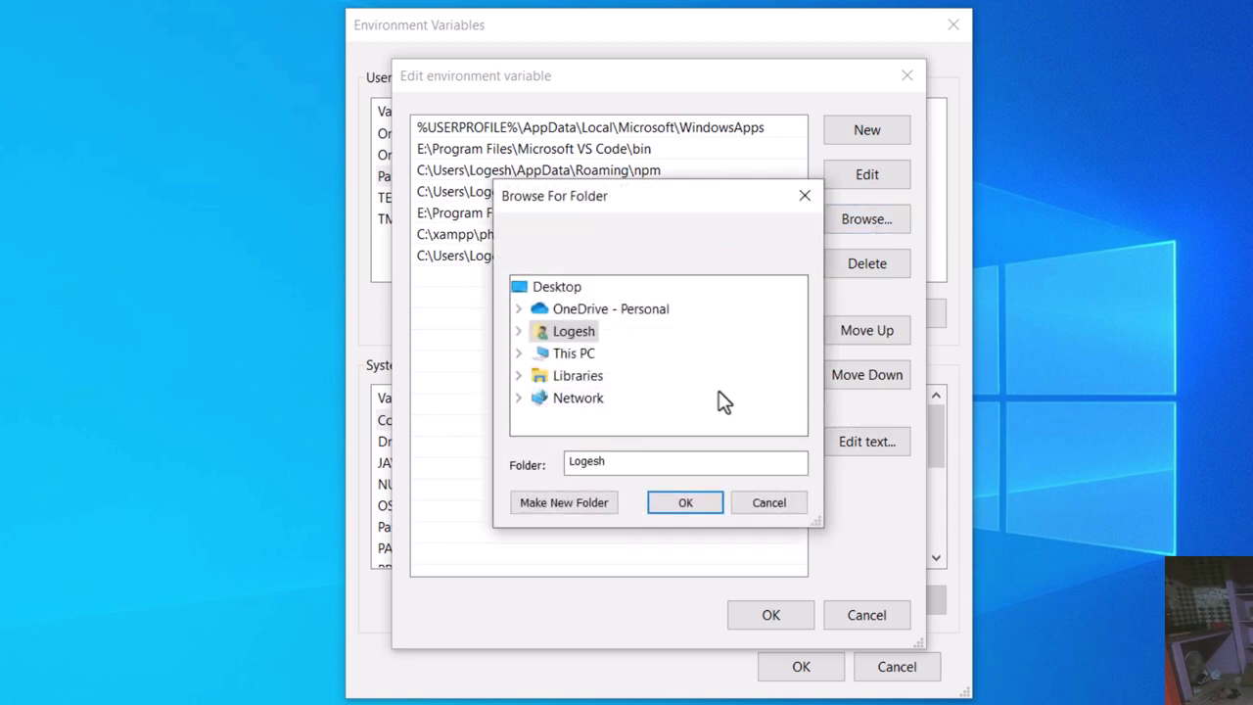
pyautogui.click(578, 355)
pyautogui.scroll(-3, 557, 360)
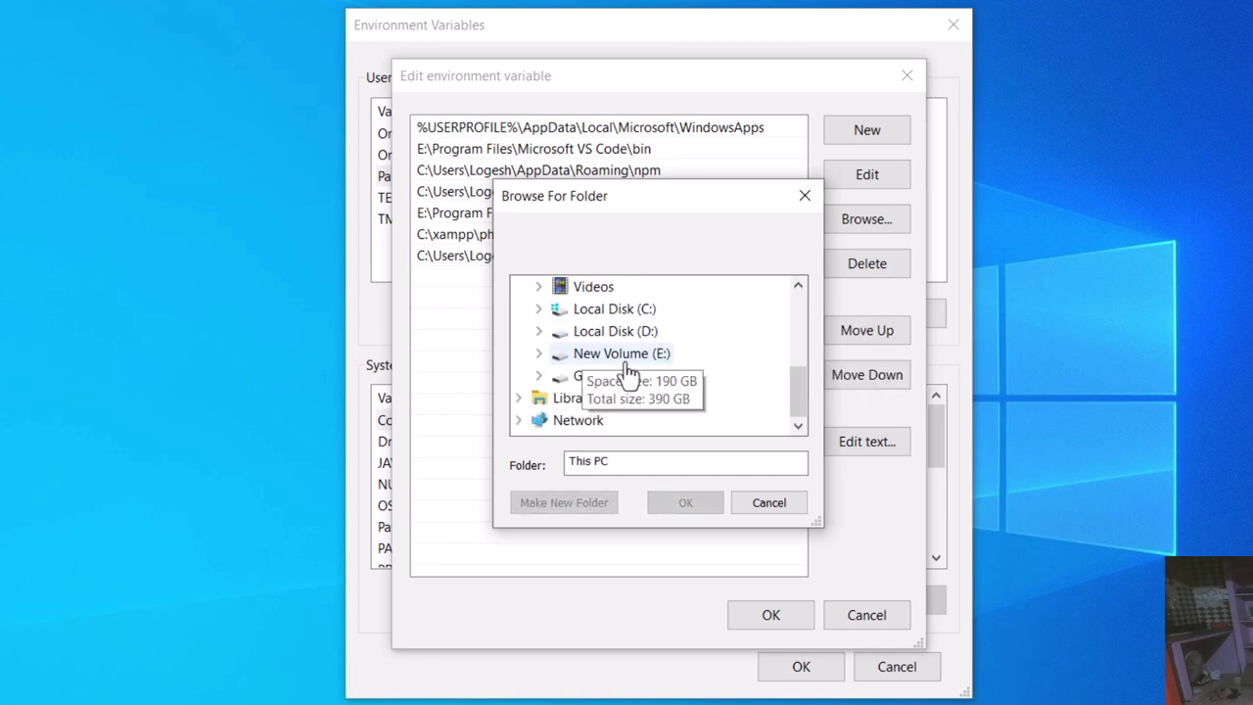
pyautogui.click(632, 357)
pyautogui.scroll(-1, 633, 343)
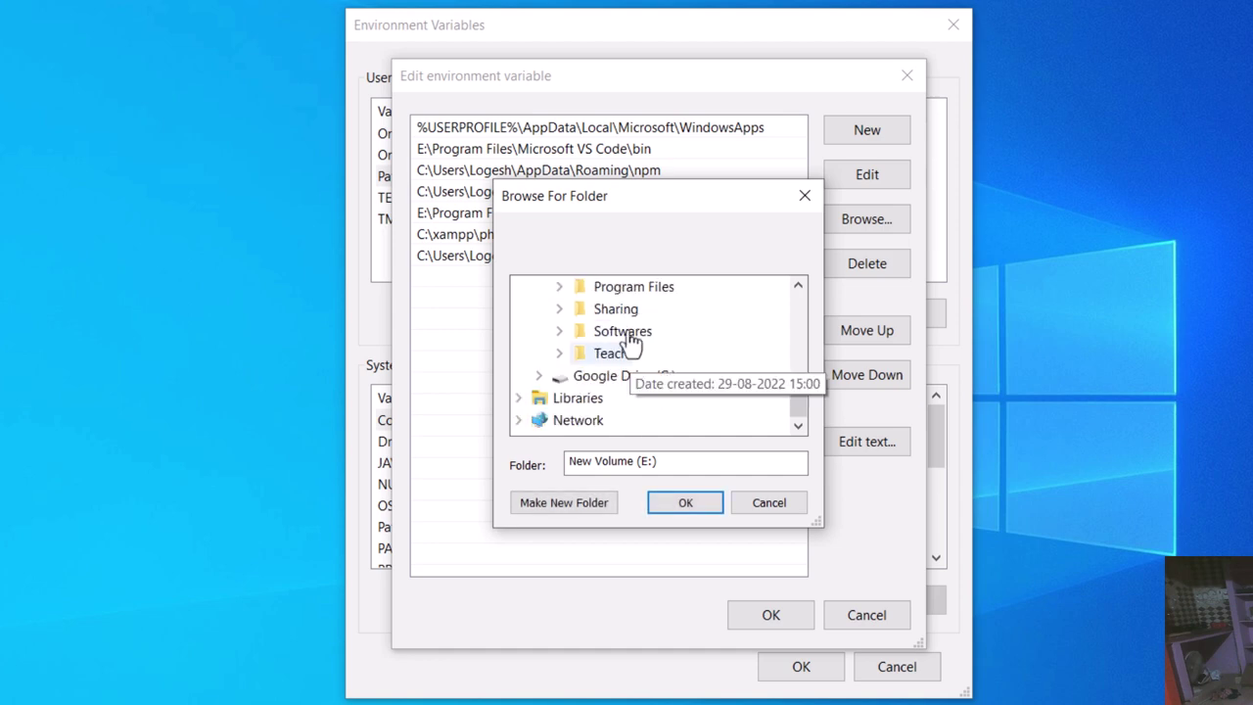
pyautogui.click(633, 288)
pyautogui.scroll(-3, 640, 375)
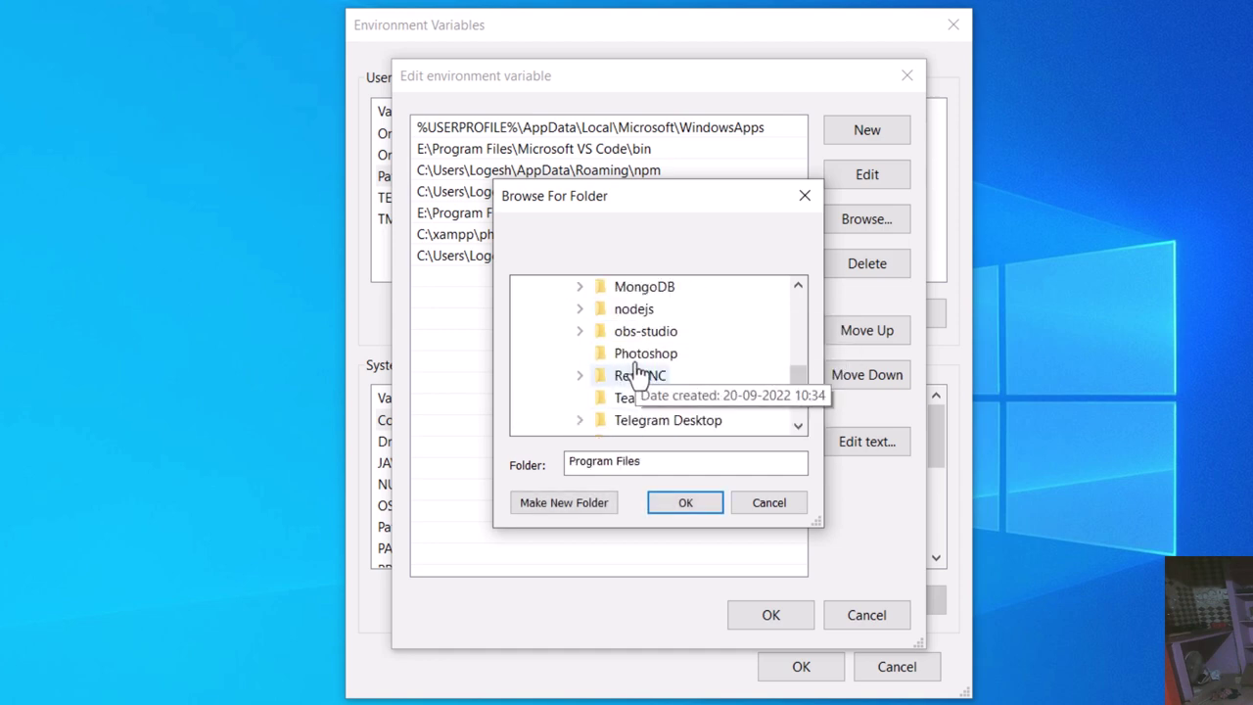
# Choose the MongoDB\Server\6.0\bin folder for the new Path entry and save the environment variables
pyautogui.click(641, 289)
pyautogui.scroll(2, 646, 304)
pyautogui.scroll(-2, 646, 309)
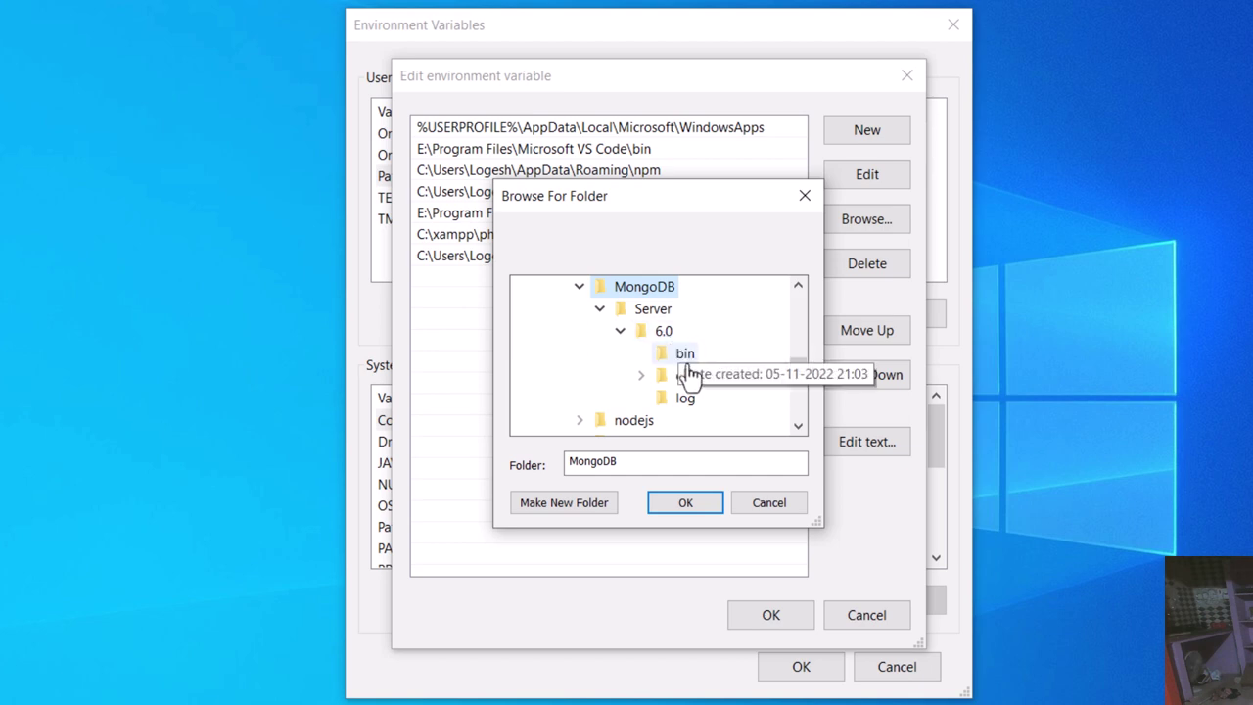
pyautogui.click(686, 354)
pyautogui.click(685, 502)
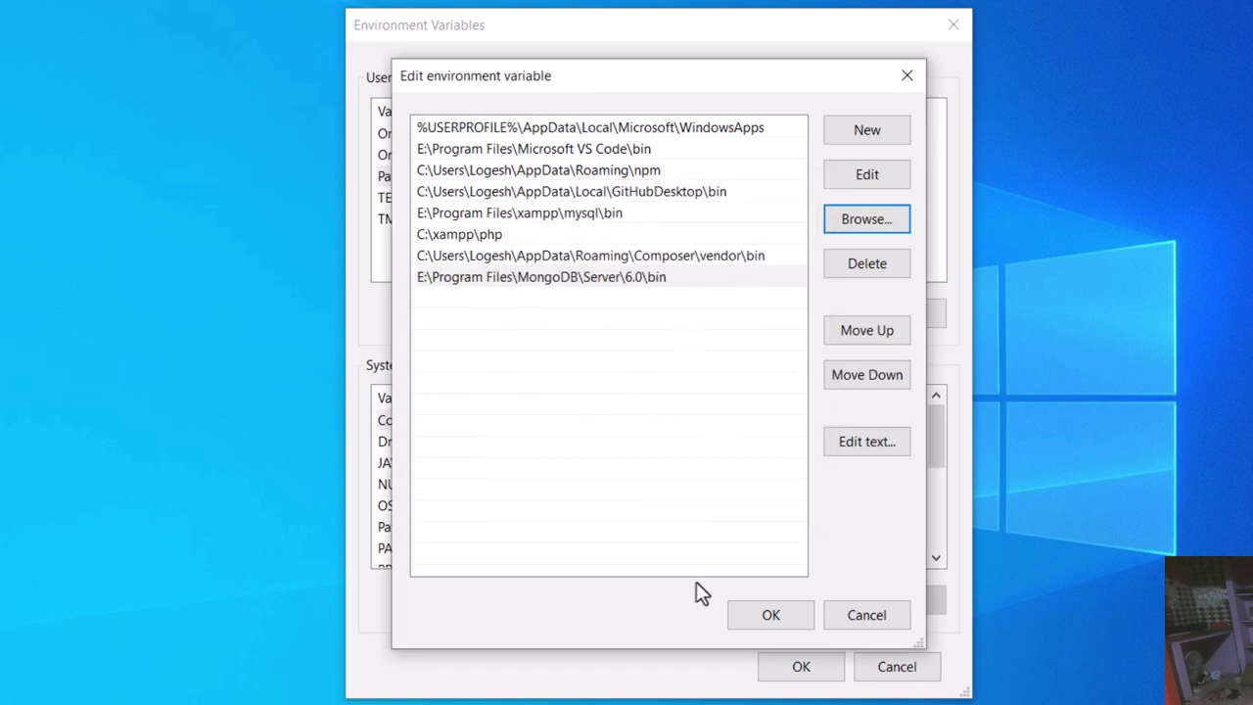
pyautogui.click(766, 625)
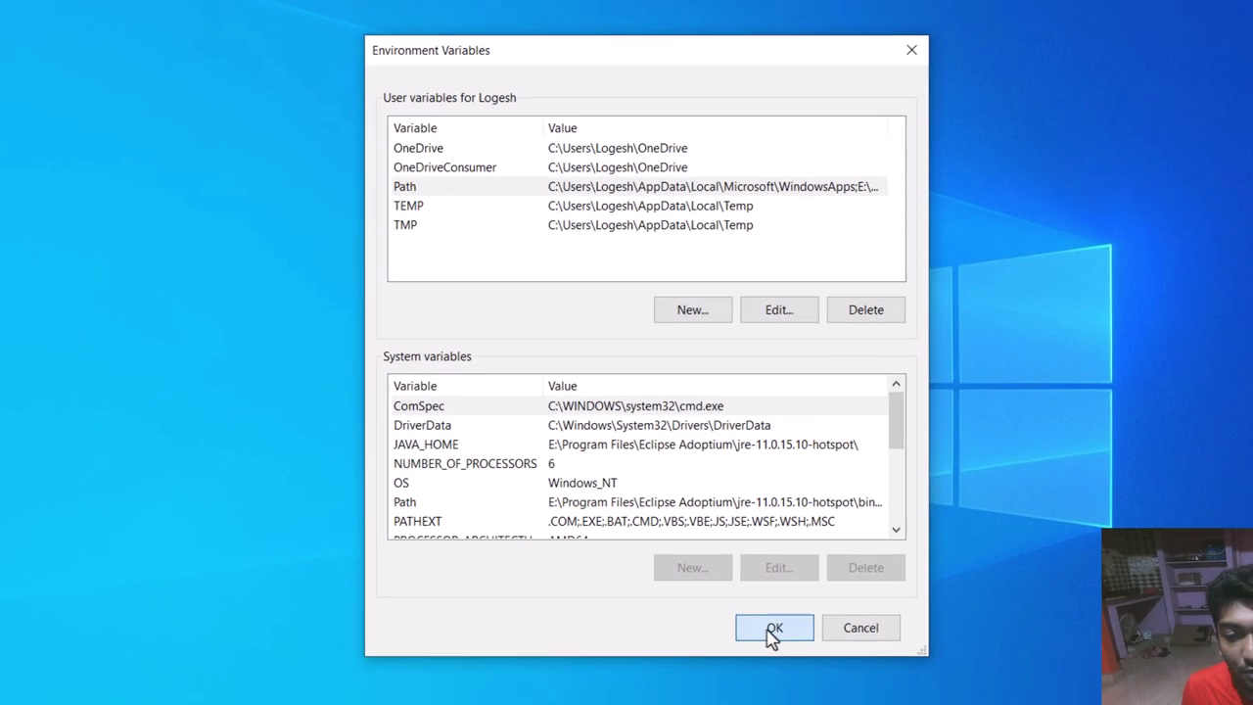
pyautogui.click(798, 671)
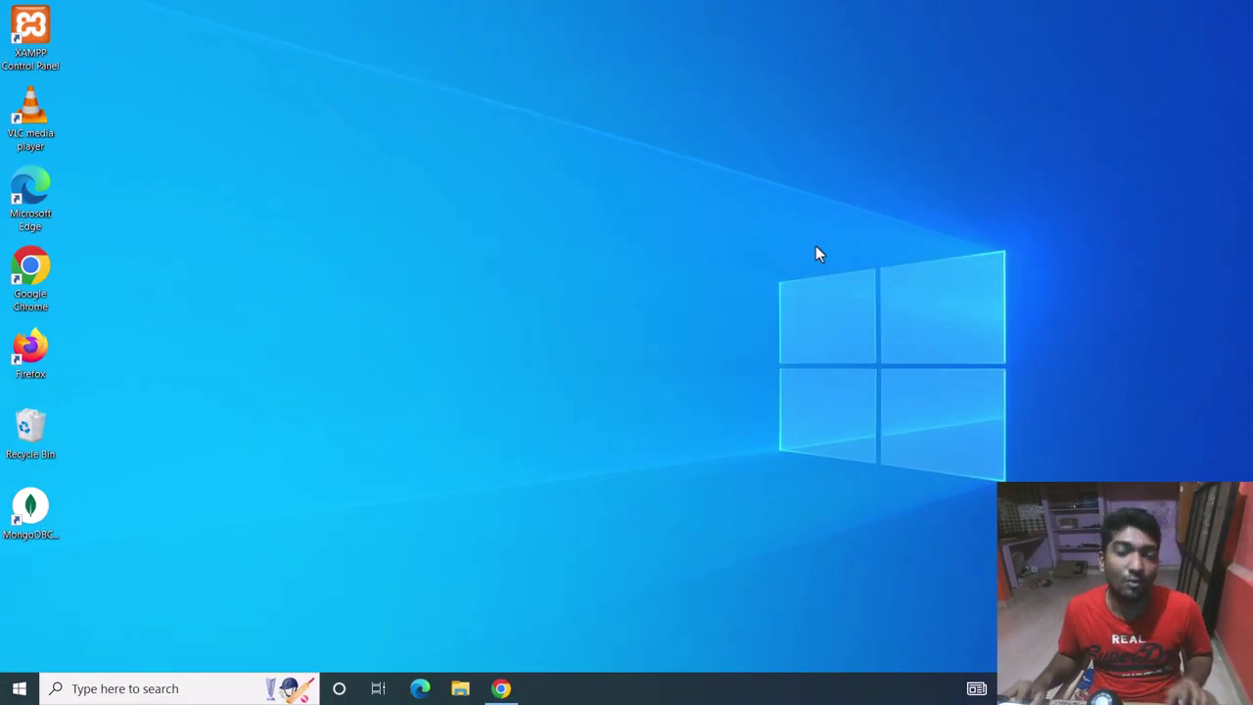
# Open a new Command Prompt window, run mongod, and interrupt it
pyautogui.click(147, 690)
pyautogui.write('c')
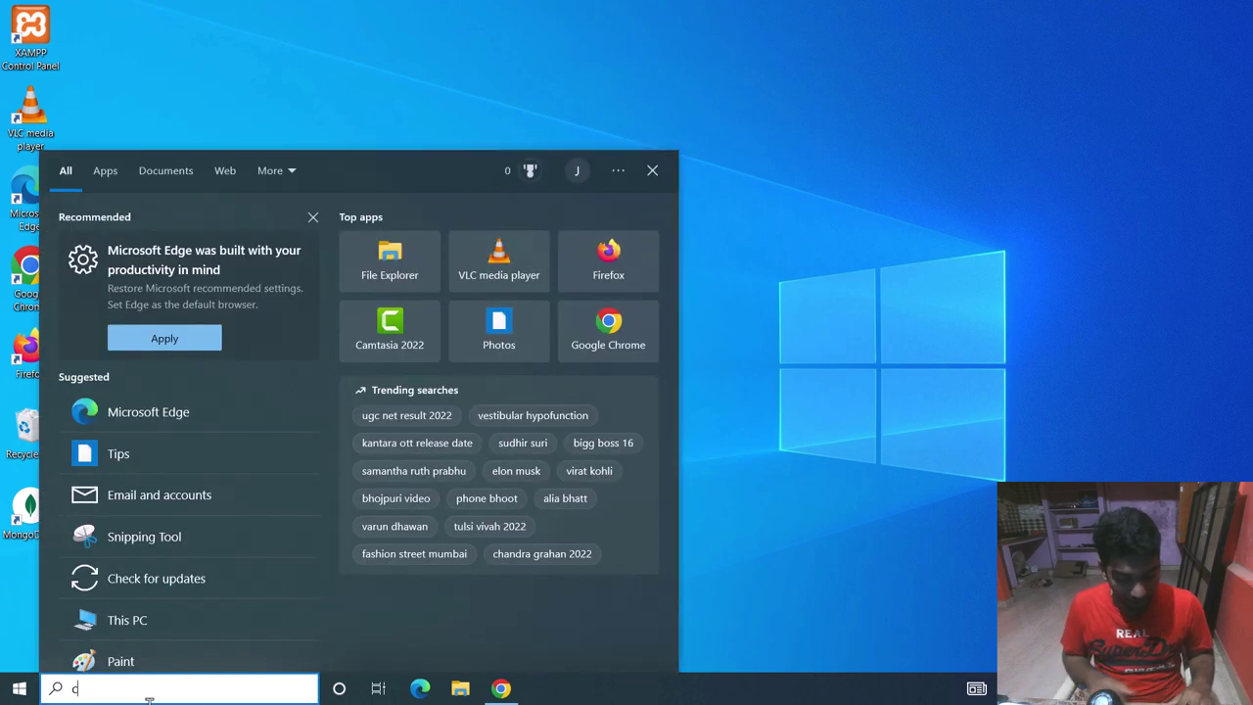
pyautogui.write('md')
pyautogui.press('Return')
pyautogui.write('m')
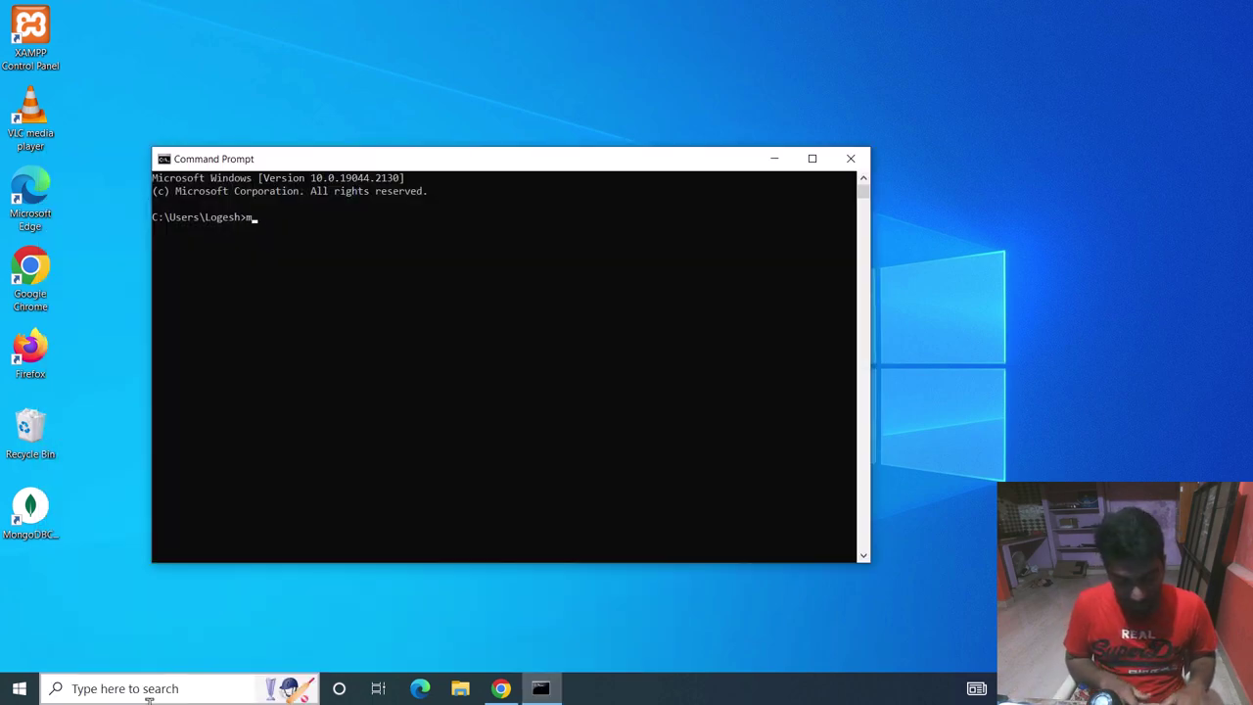
pyautogui.write('ongod')
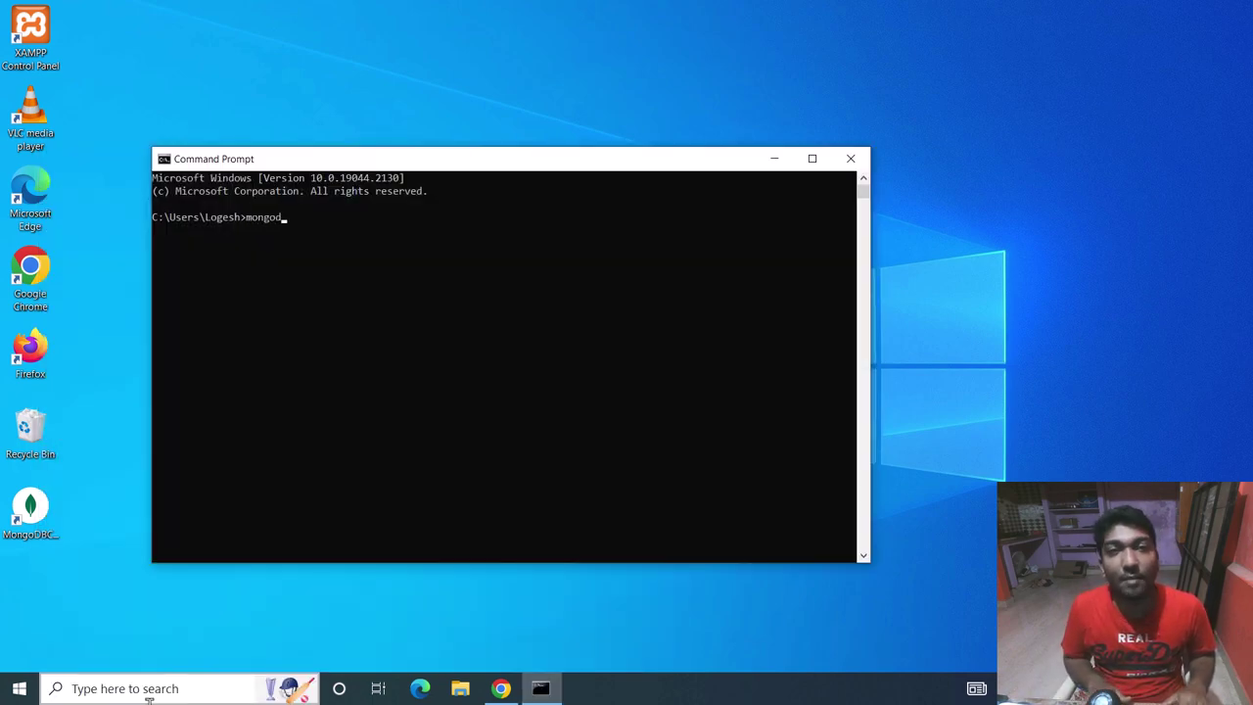
pyautogui.press('Return')
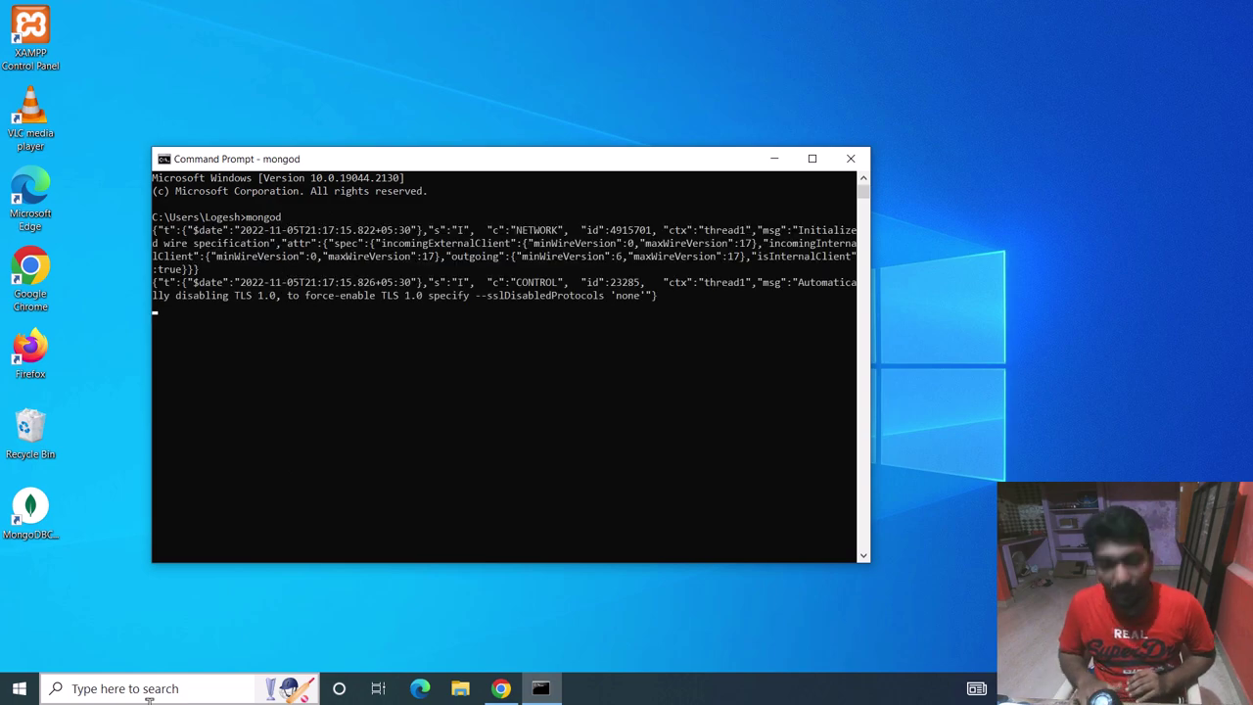
pyautogui.hotkey('ctrl', 'c')
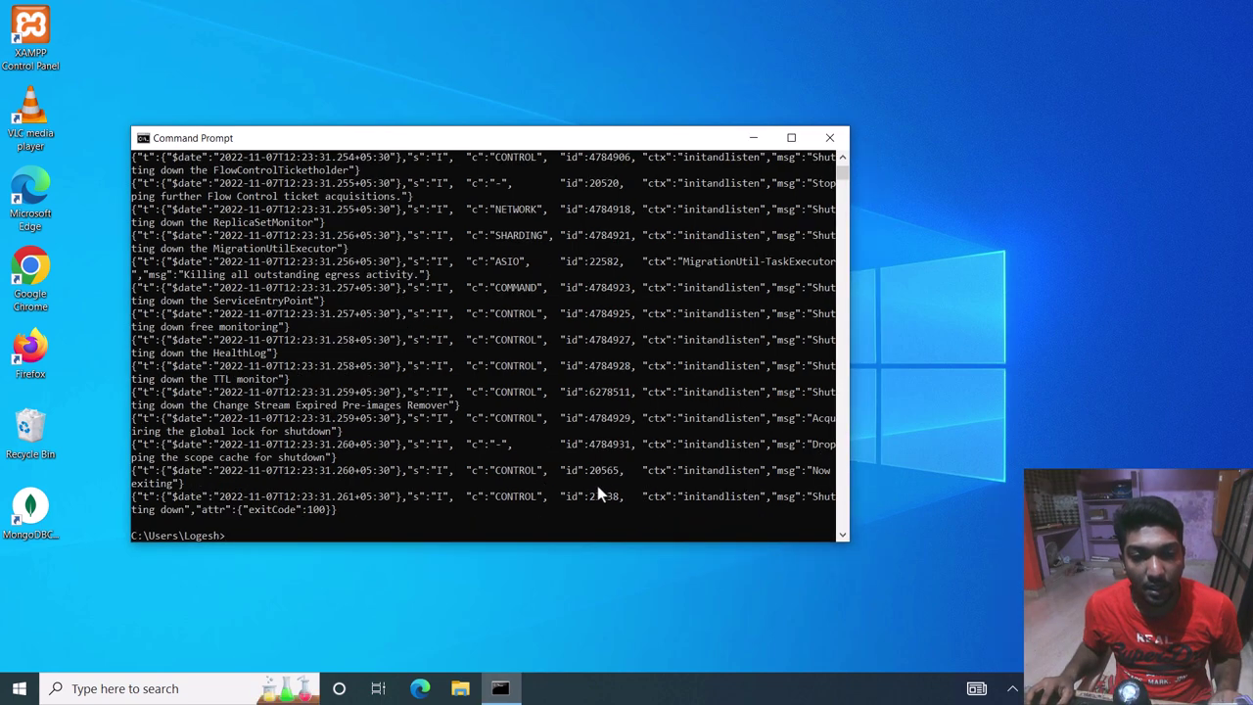
# Look through the mongod output and widen the Command Prompt window so the log lines fit better
pyautogui.scroll(10, 548, 382)
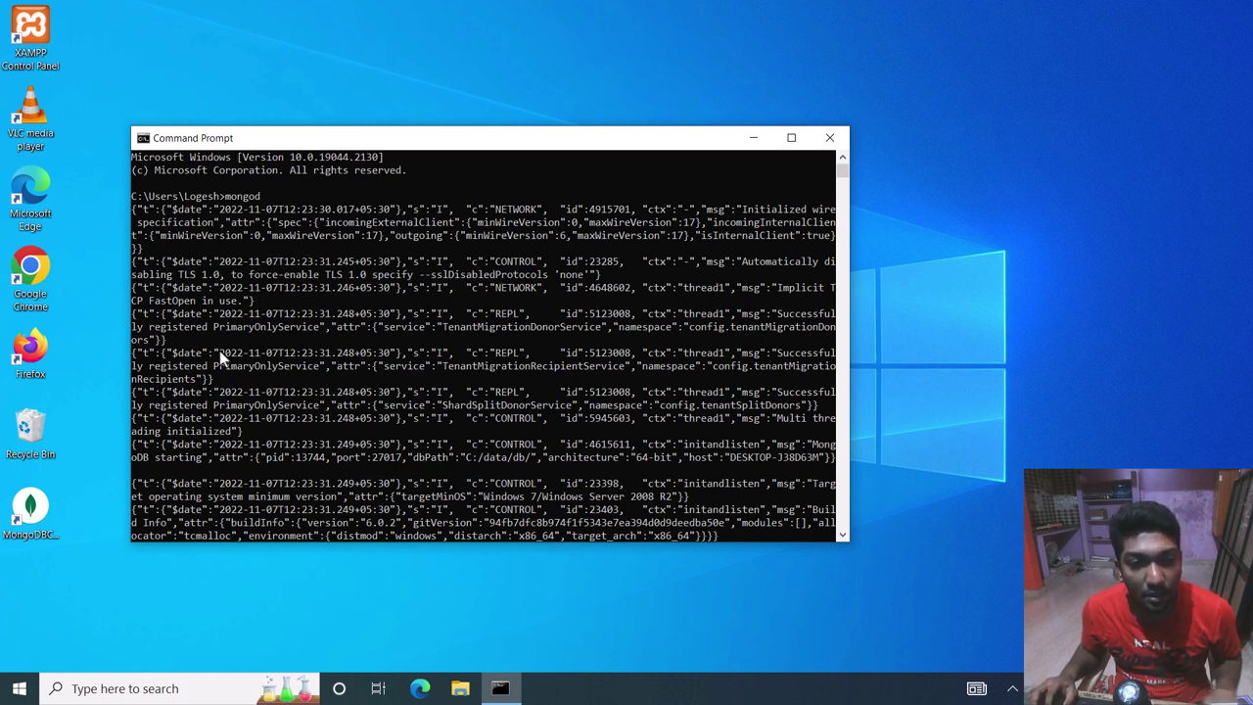
pyautogui.scroll(-9, 221, 377)
pyautogui.scroll(-8, 223, 396)
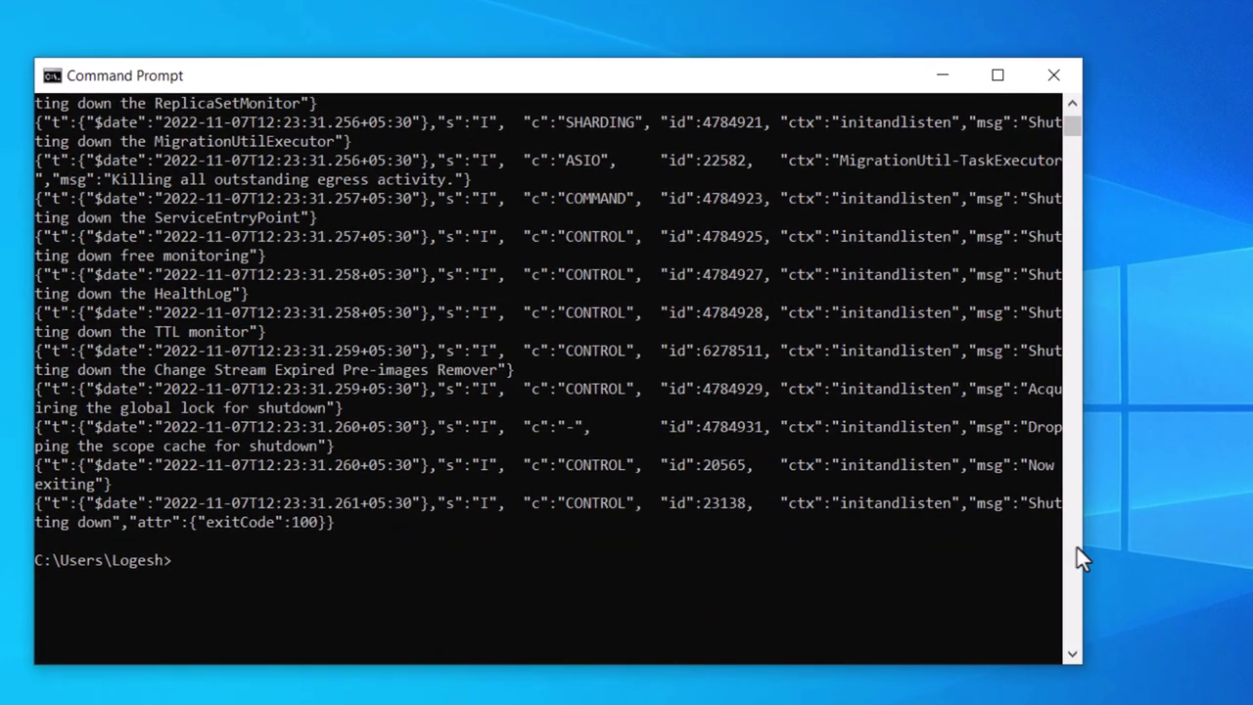
pyautogui.moveTo(1082, 525); pyautogui.dragTo(1252, 525)
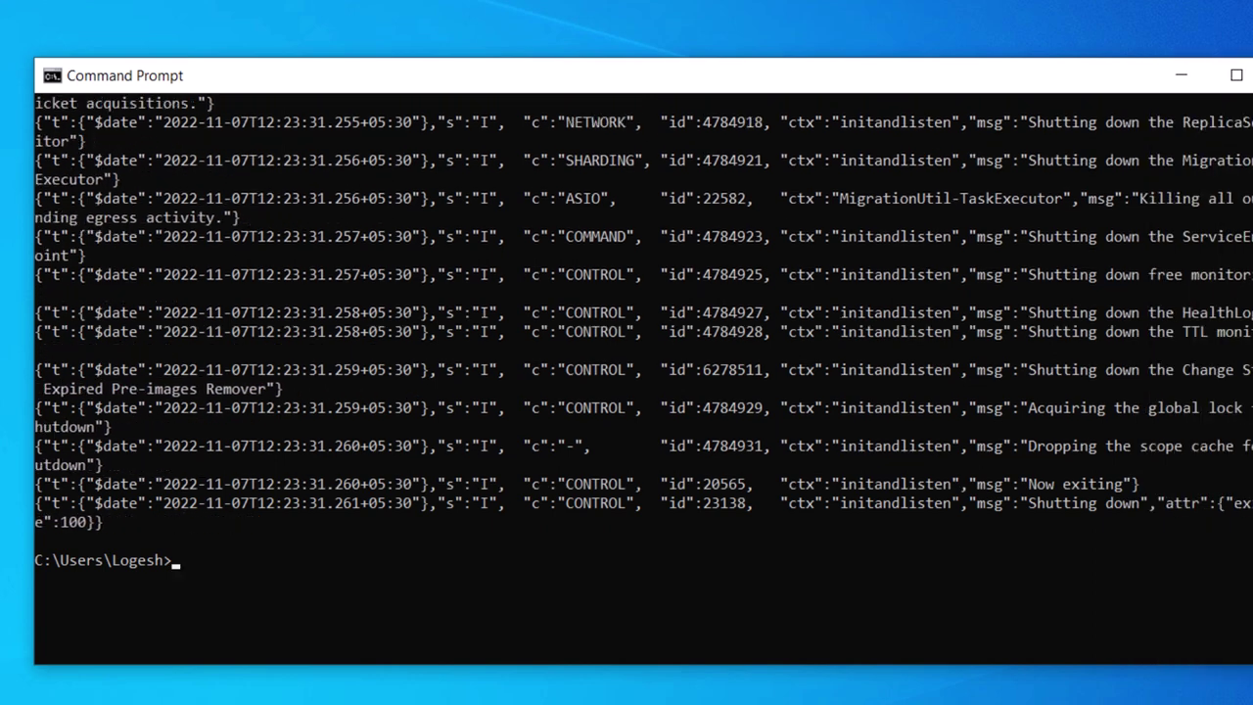
# Examine the mongod log from the final shutdown entry back to its start to find why the server stopped
pyautogui.moveTo(1028, 502); pyautogui.dragTo(1139, 503)
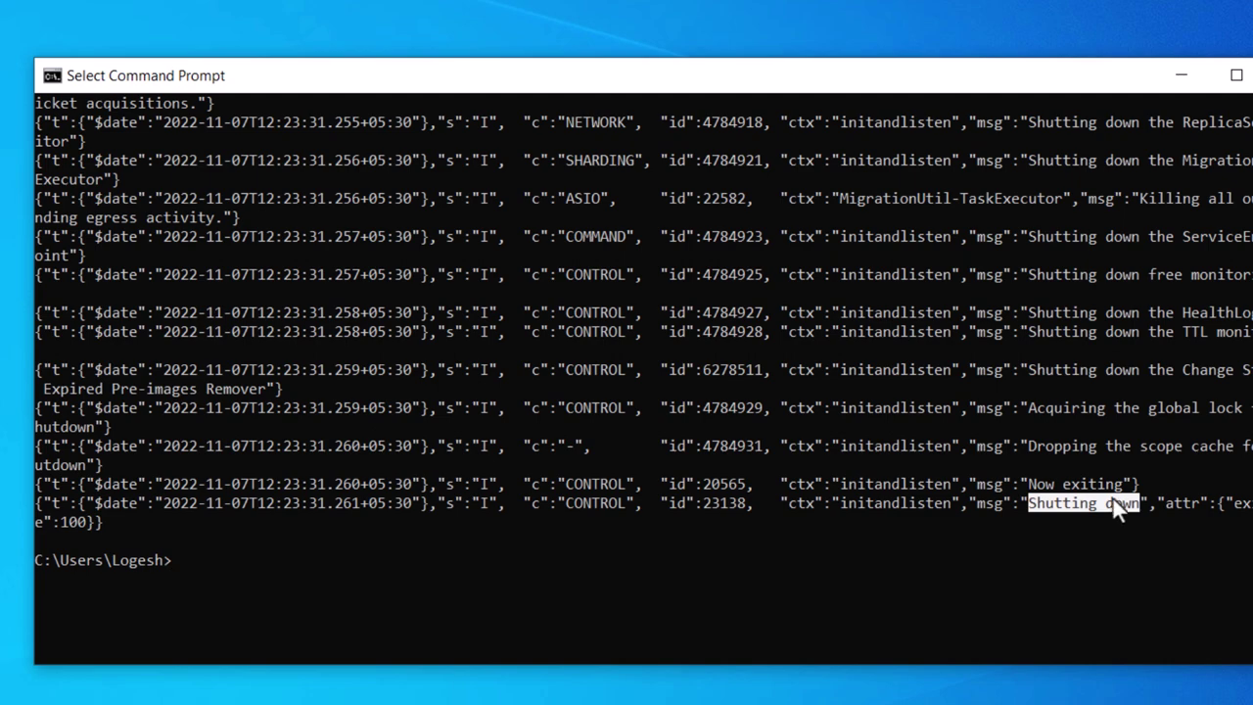
pyautogui.scroll(4, 921, 346)
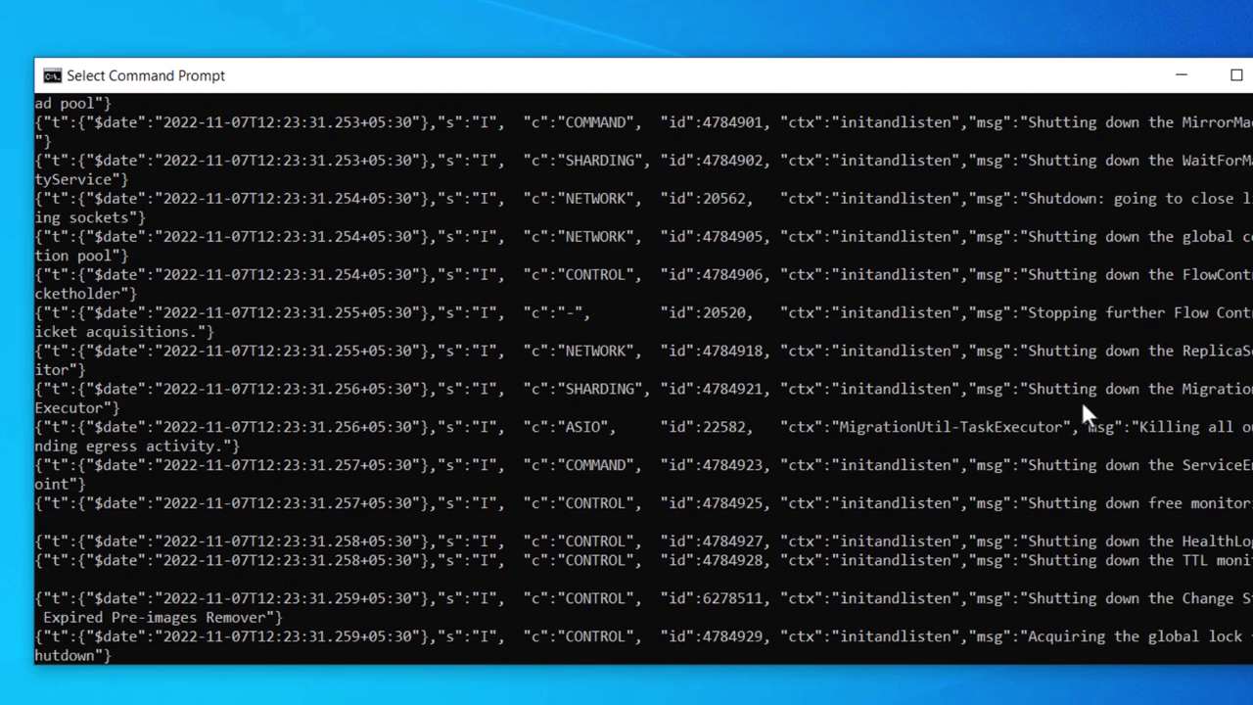
pyautogui.scroll(5, 1083, 410)
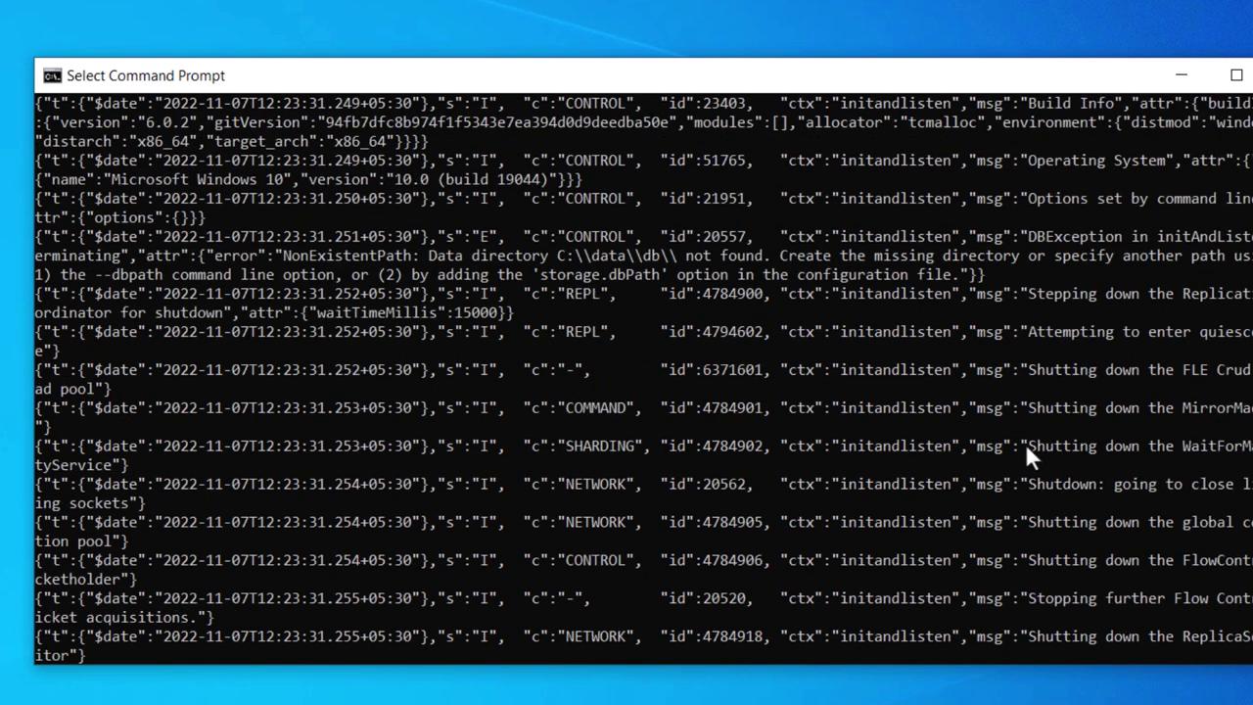
pyautogui.scroll(2, 279, 396)
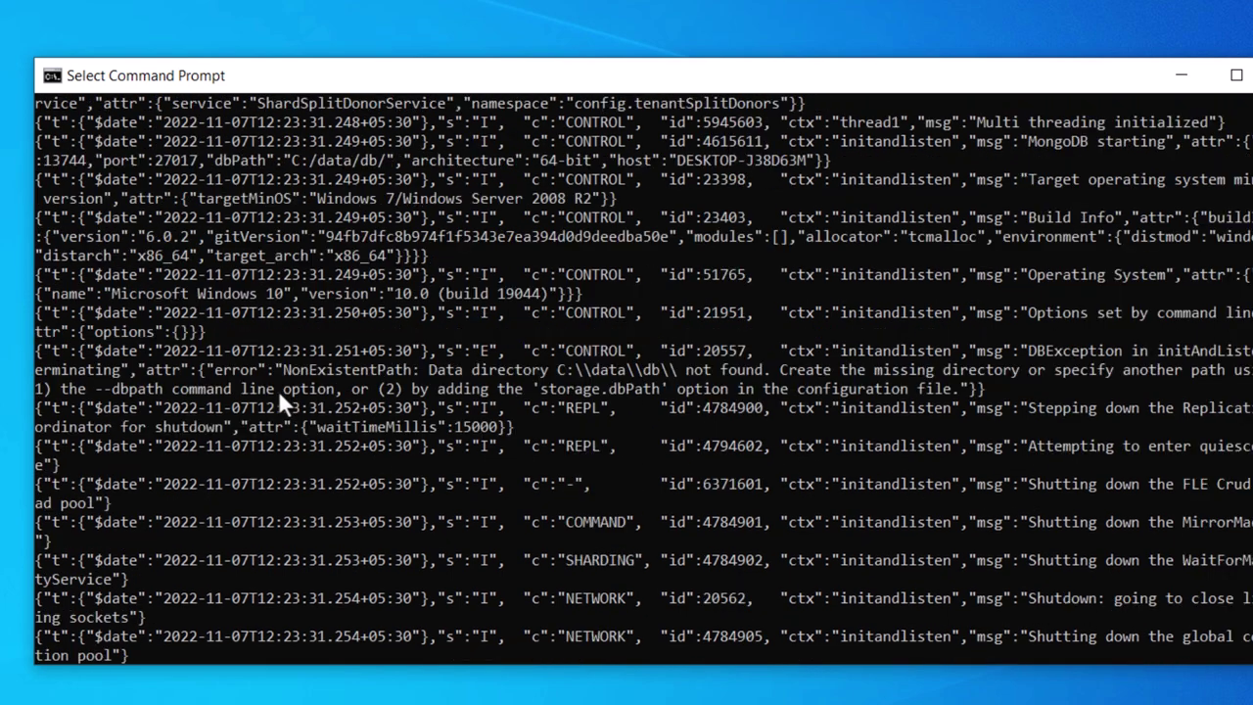
pyautogui.scroll(2, 943, 470)
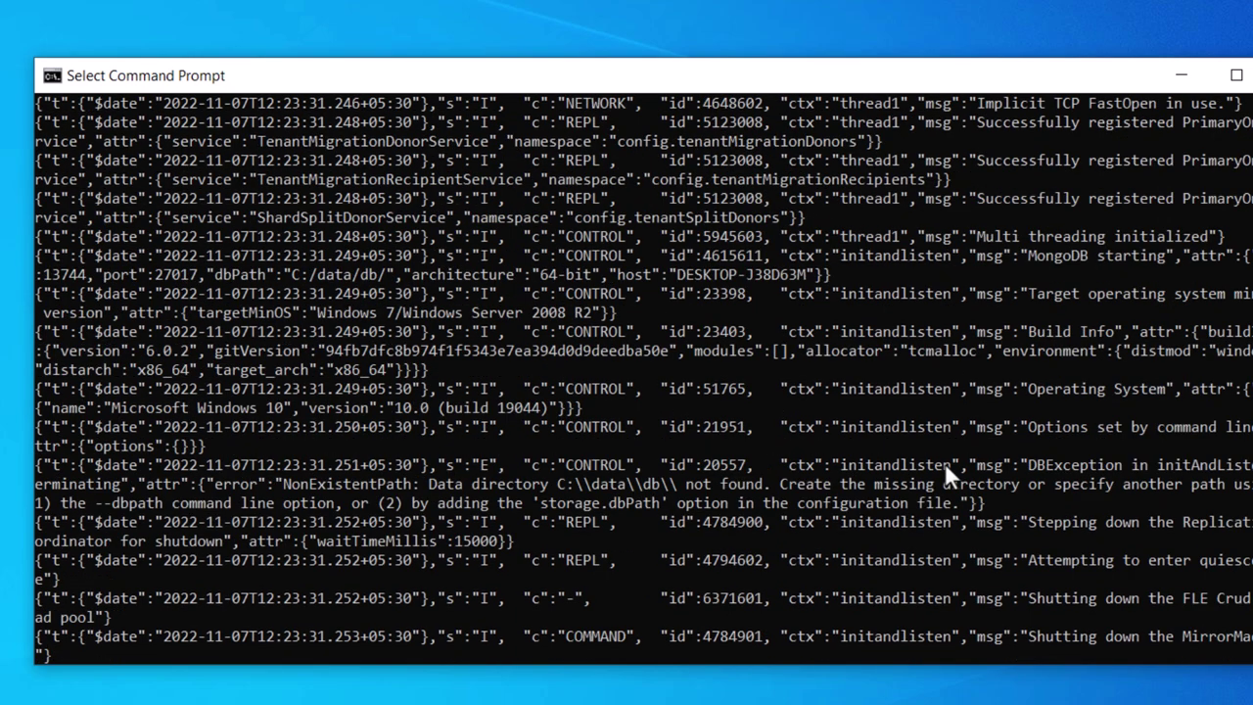
pyautogui.scroll(3, 627, 372)
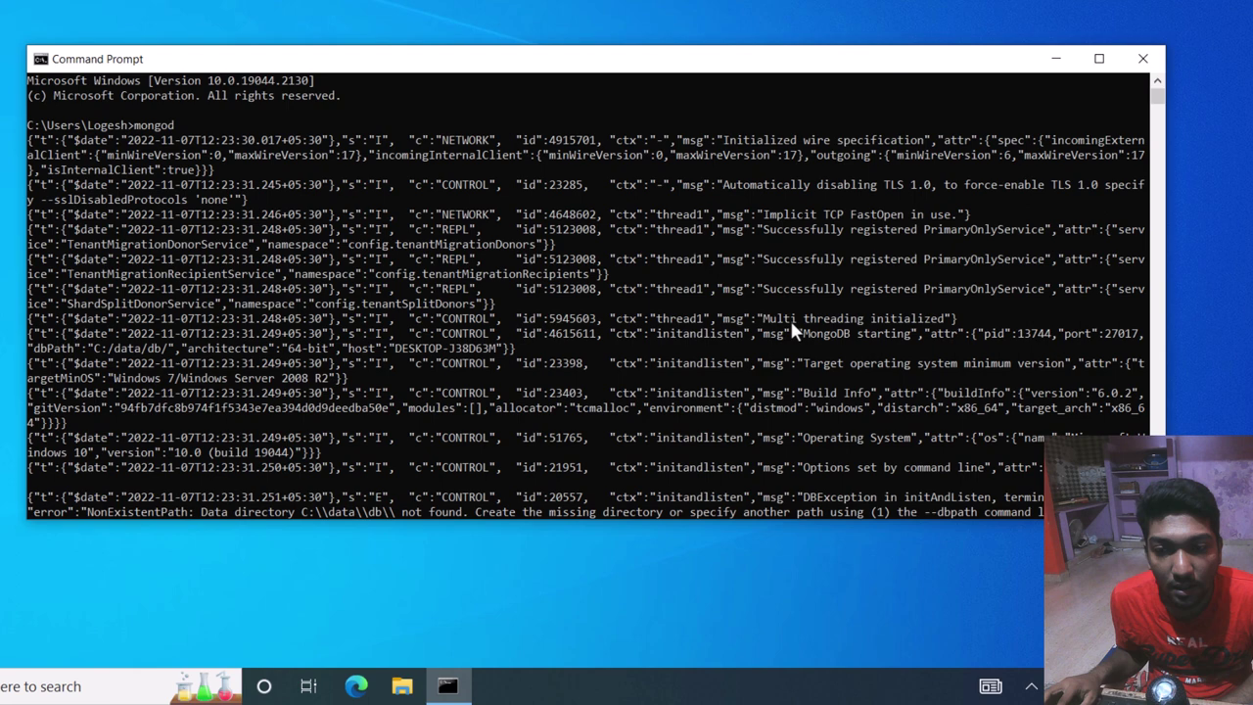
pyautogui.scroll(-3, 316, 389)
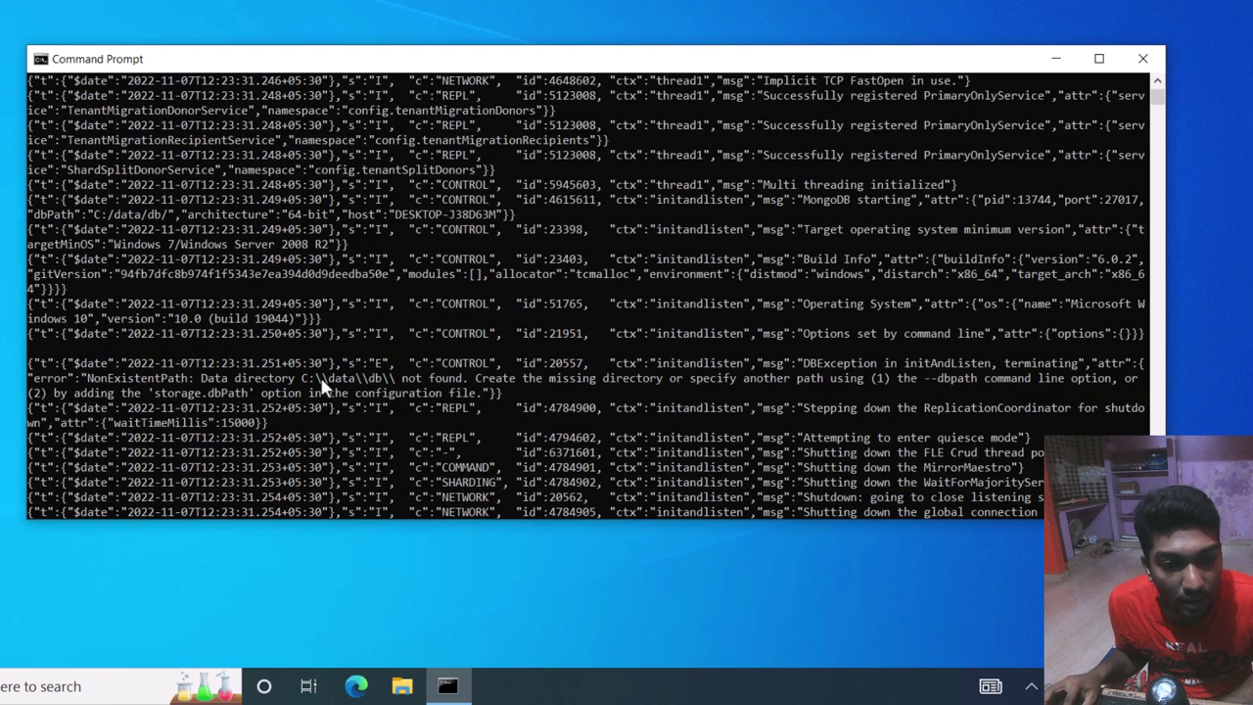
# Highlight the data directory path and the suggested fixes in the NonExistentPath error of the mongod log
pyautogui.click(298, 378)
pyautogui.moveTo(298, 377); pyautogui.dragTo(480, 382)
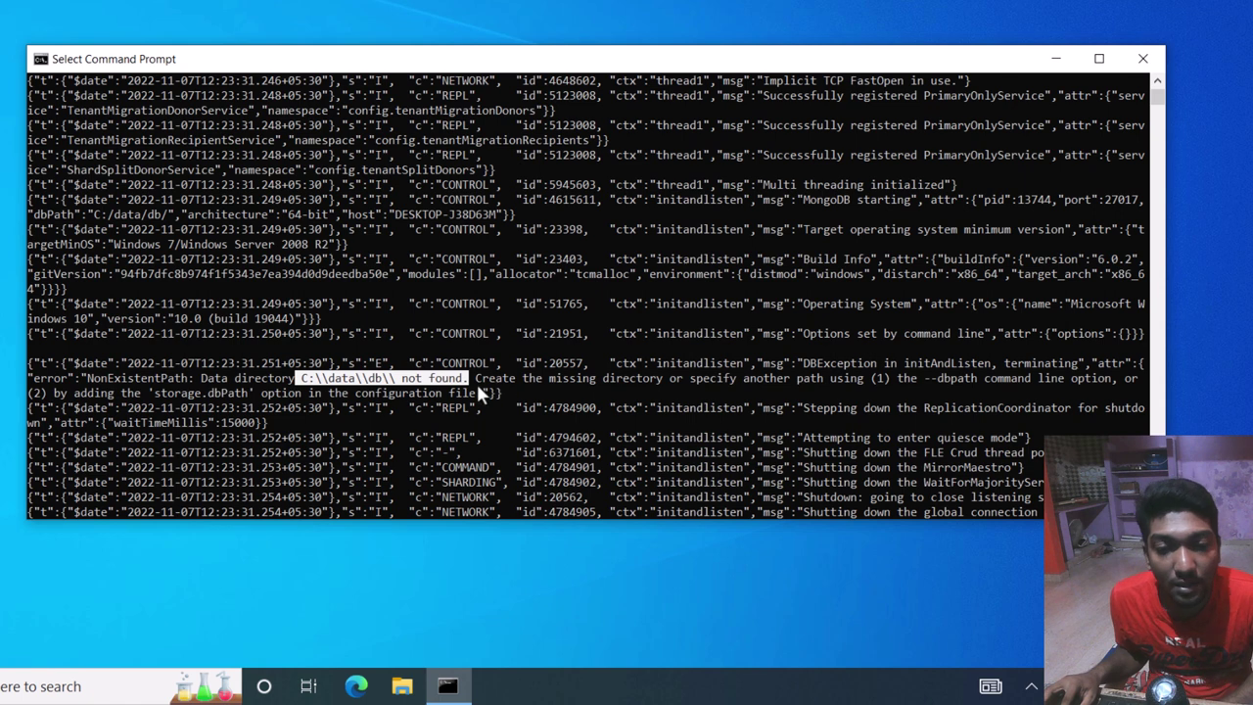
pyautogui.moveTo(476, 378); pyautogui.dragTo(595, 379)
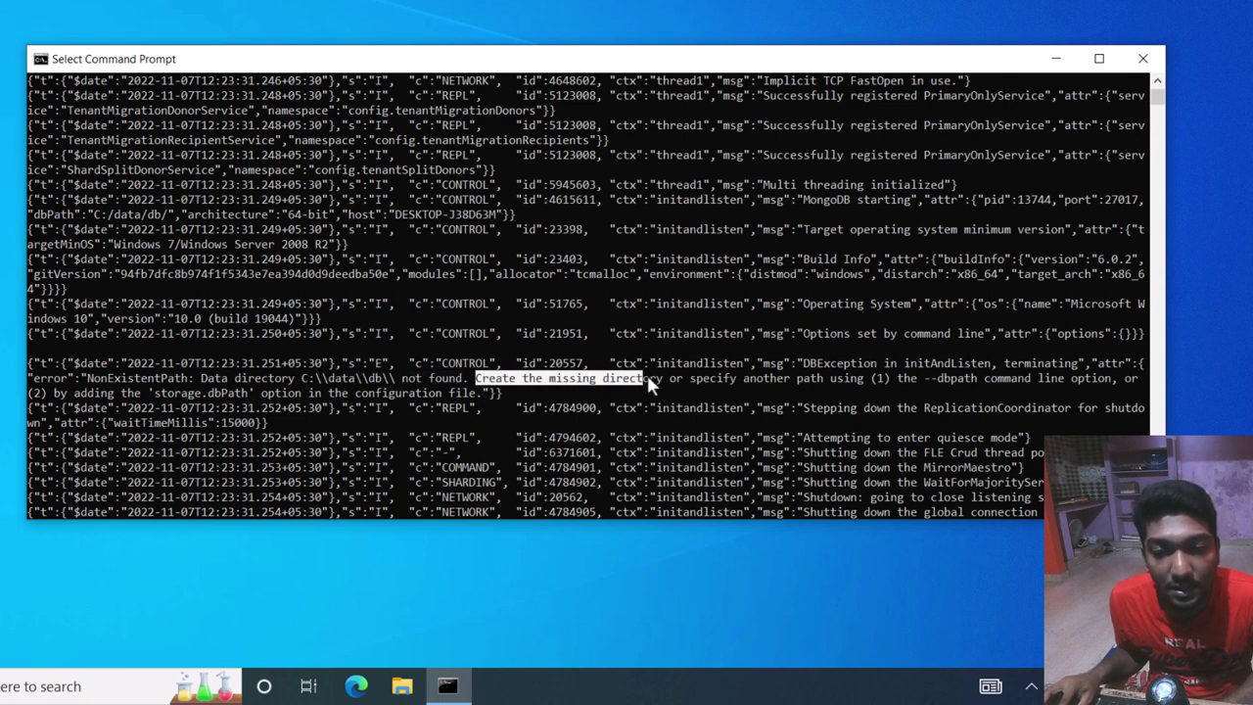
pyautogui.moveTo(705, 380); pyautogui.dragTo(1106, 380)
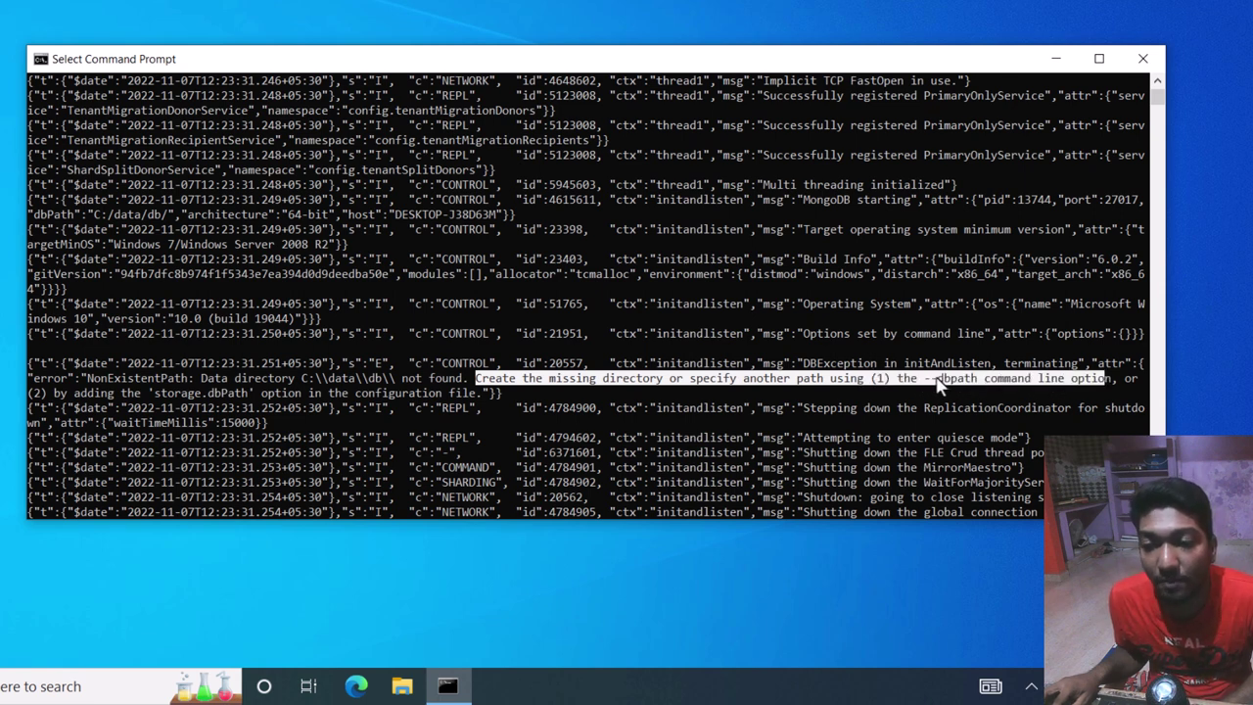
pyautogui.click(1027, 380)
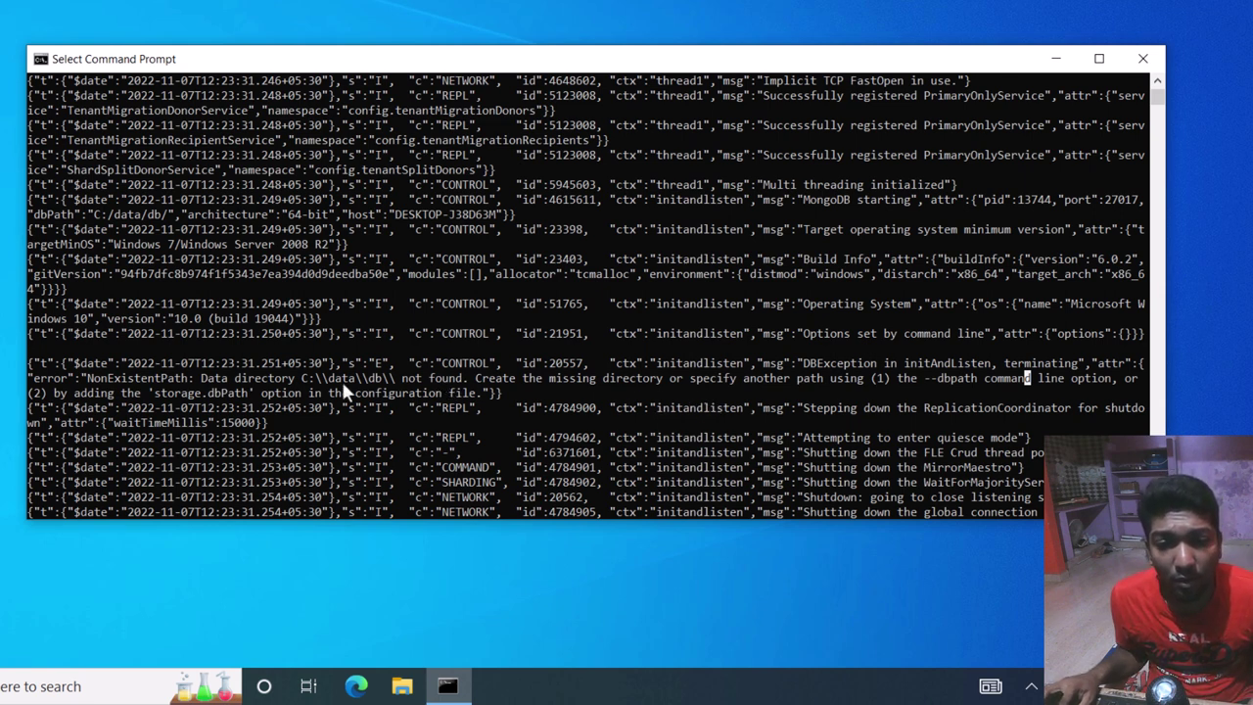
pyautogui.moveTo(300, 378); pyautogui.dragTo(395, 387)
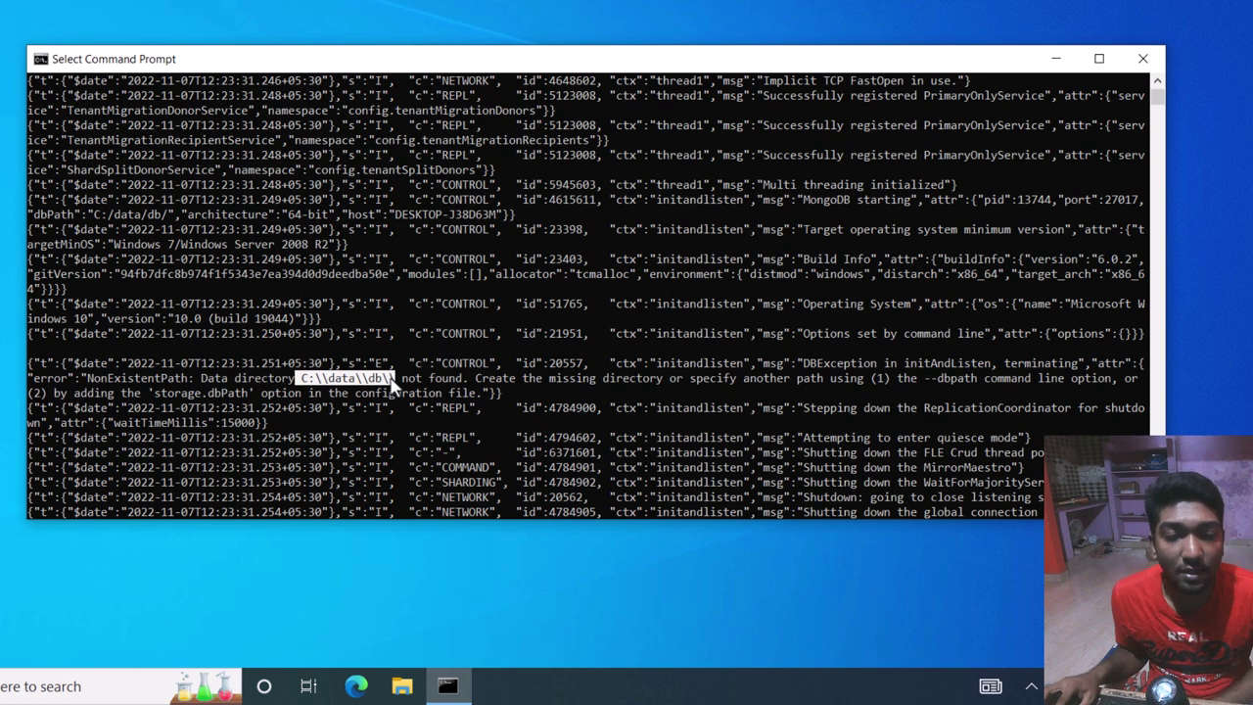
pyautogui.rightClick(390, 380)
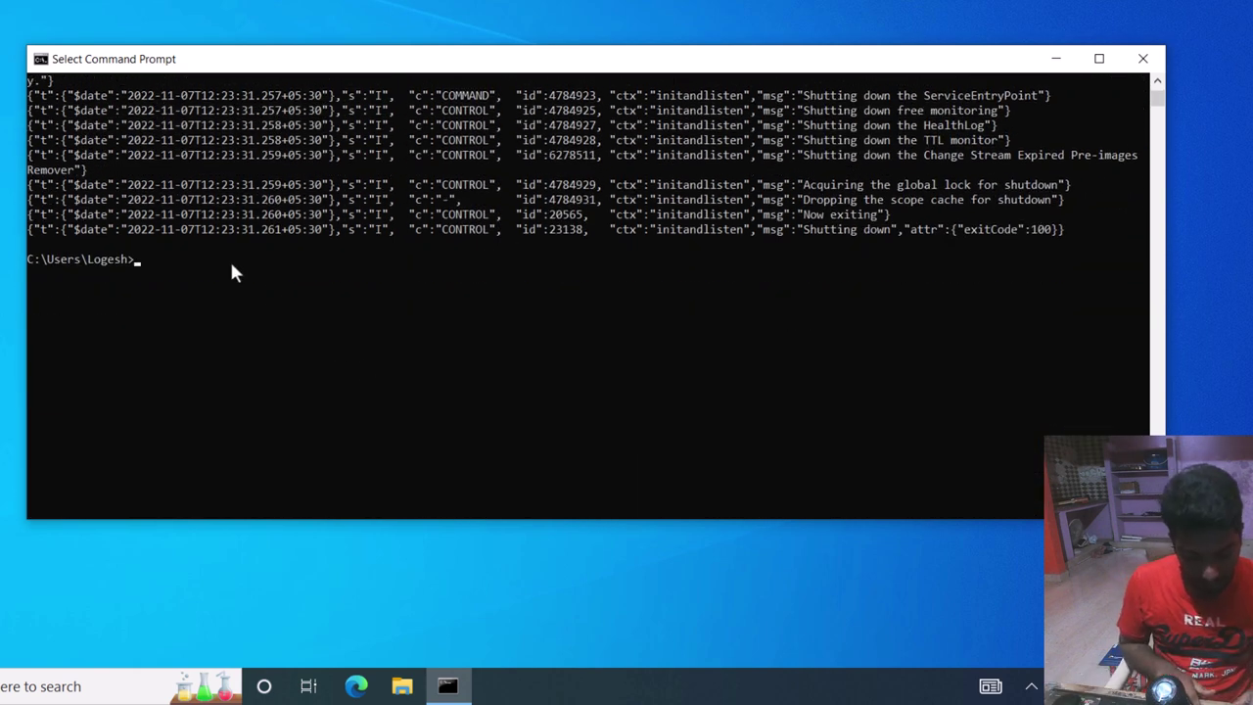
# Clear the Command Prompt and enter mongod --dbpath="" without running it, leaving the quoted path empty
pyautogui.write('cls')
pyautogui.press('Return')
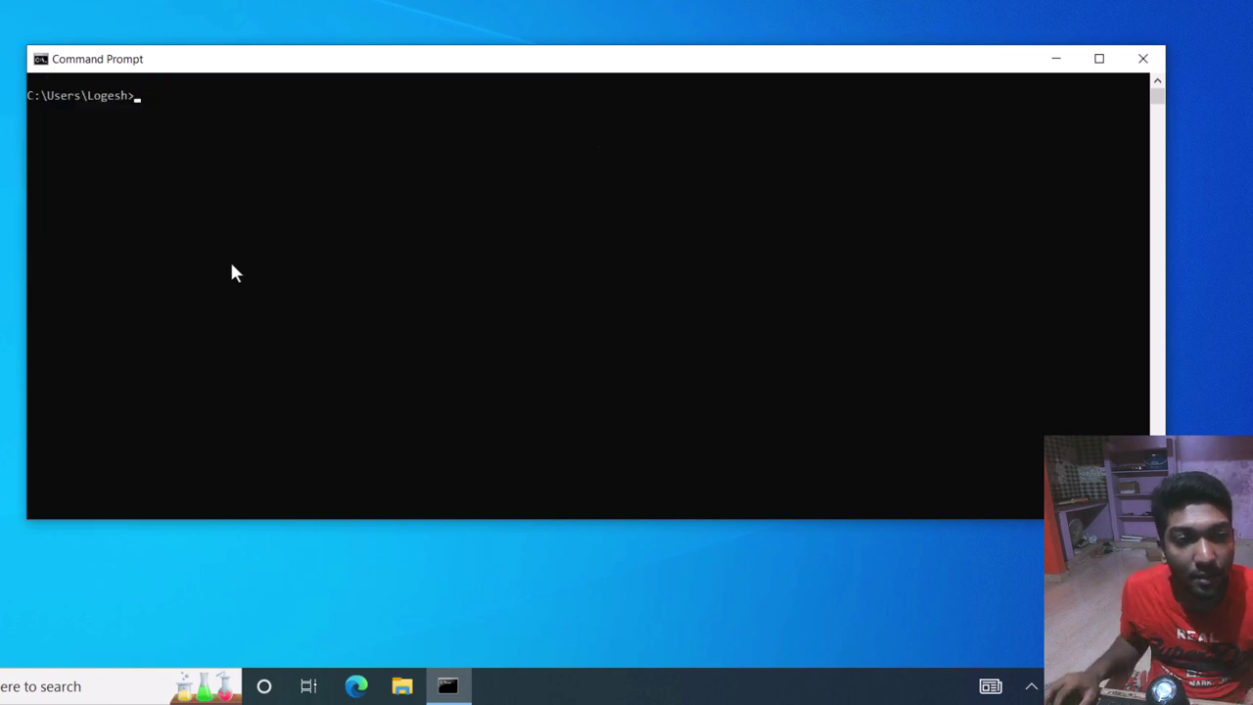
pyautogui.write('mo')
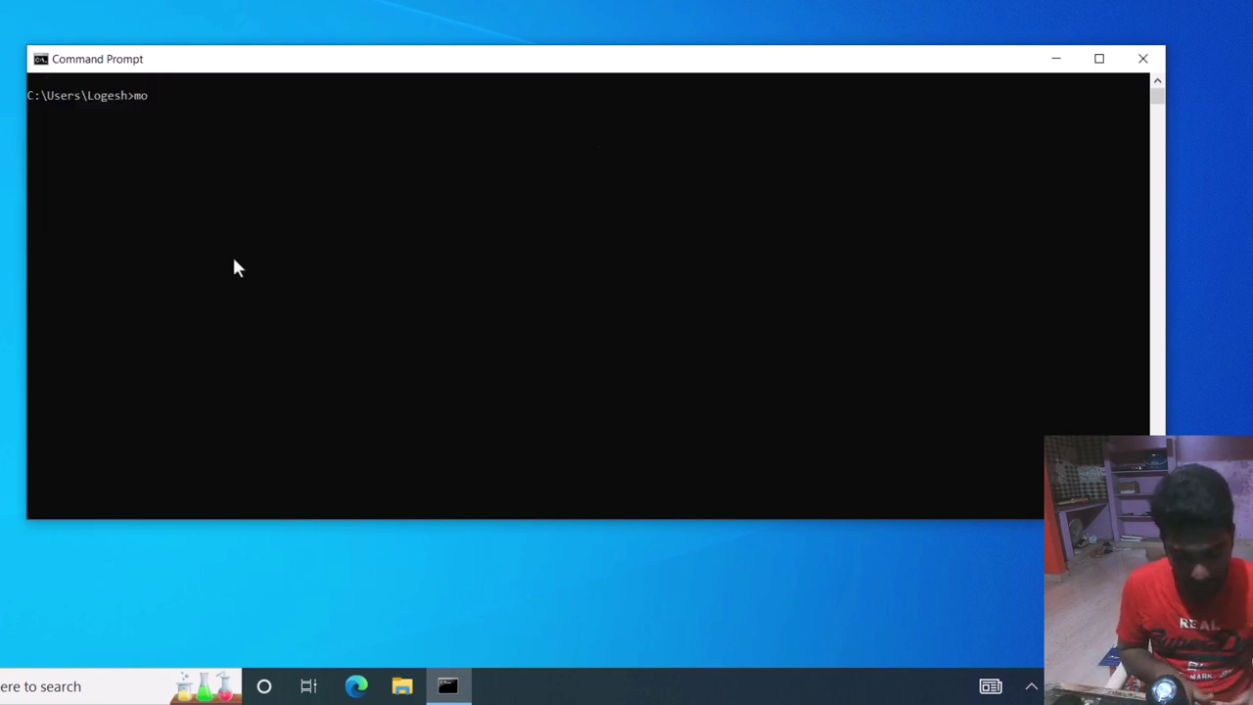
pyautogui.write('ngod')
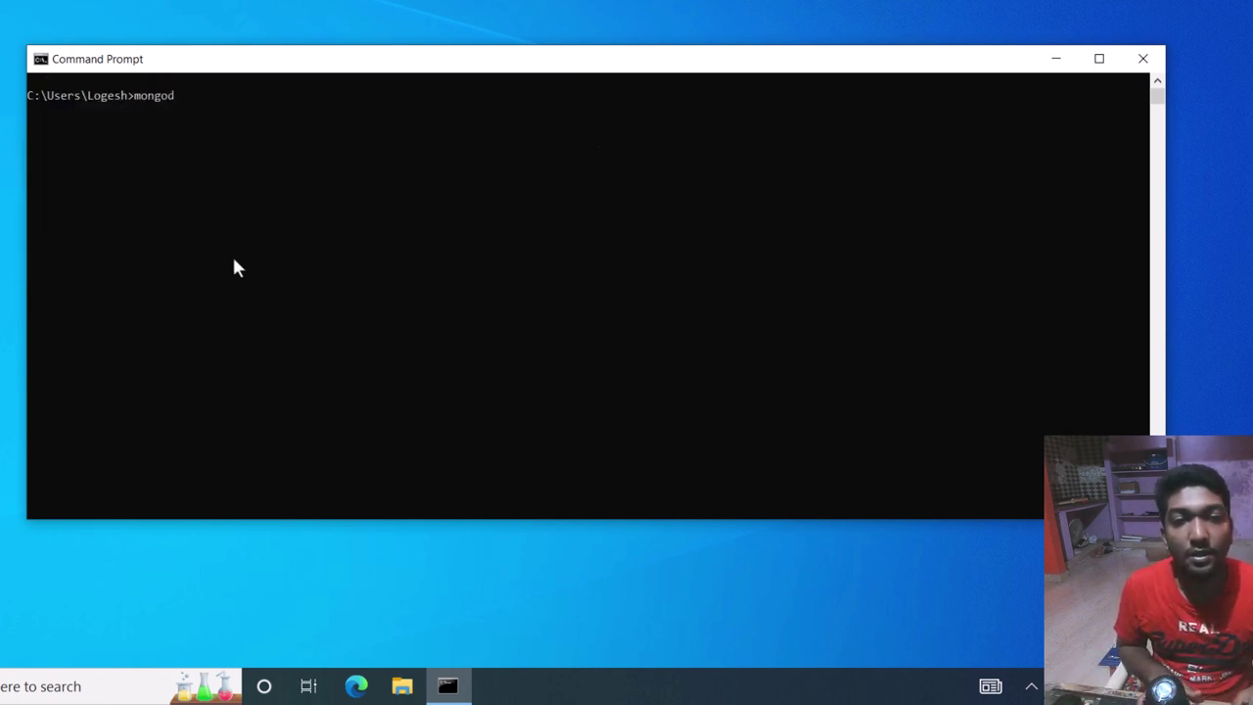
pyautogui.write(' --')
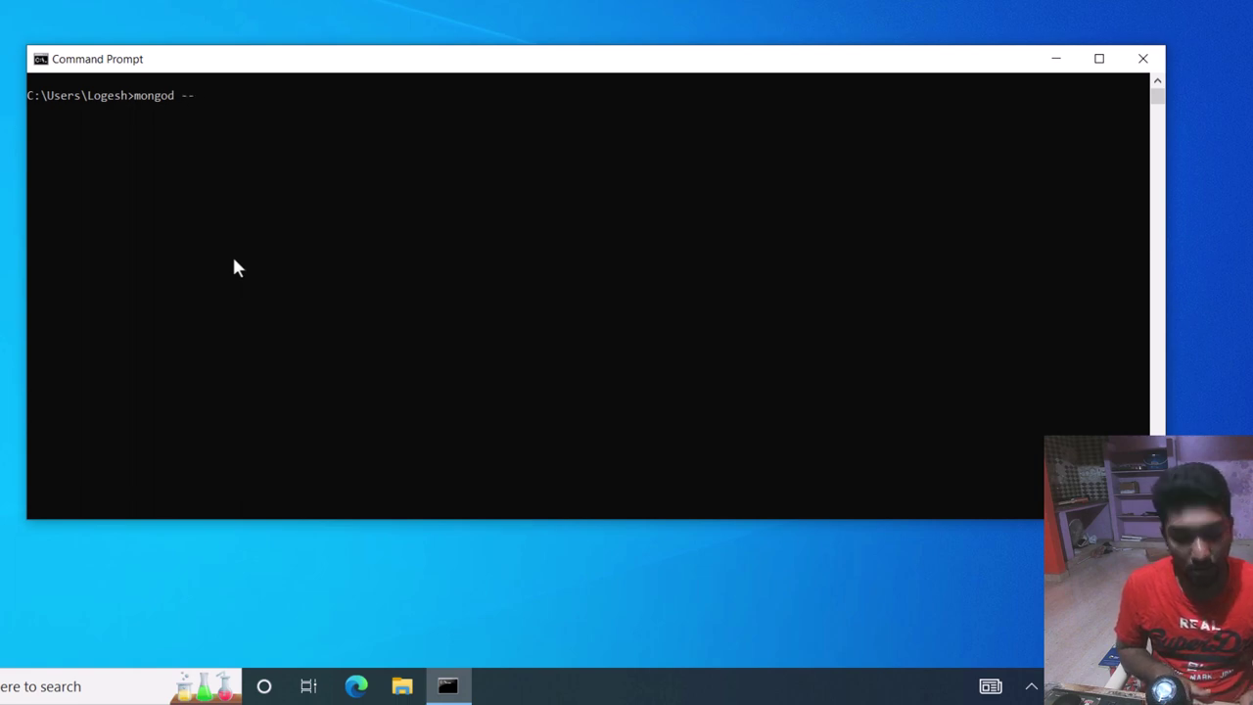
pyautogui.write('db')
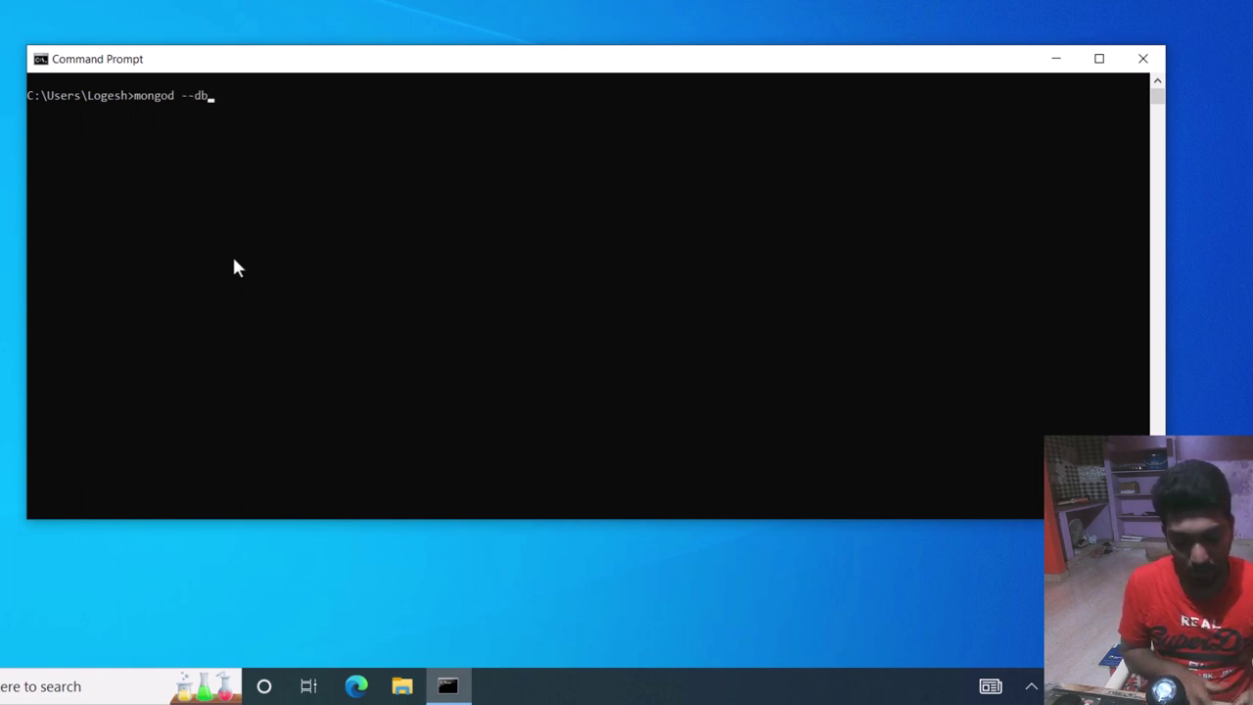
pyautogui.write('path')
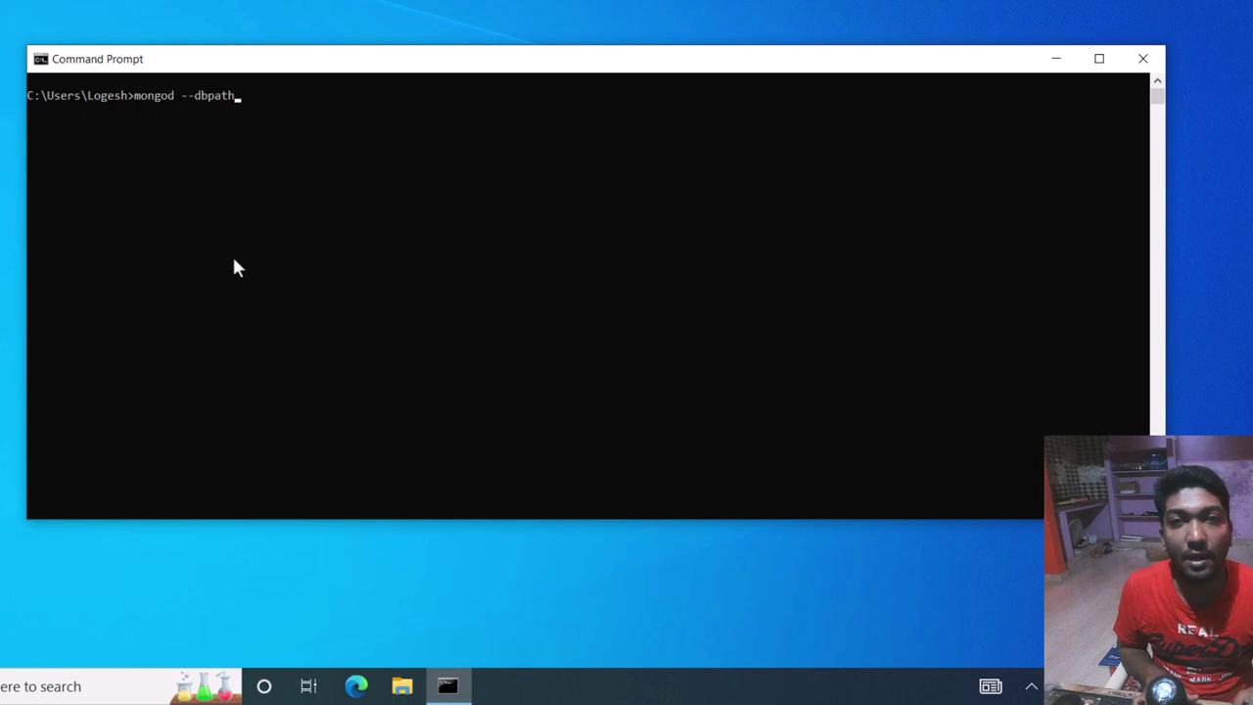
pyautogui.write('=')
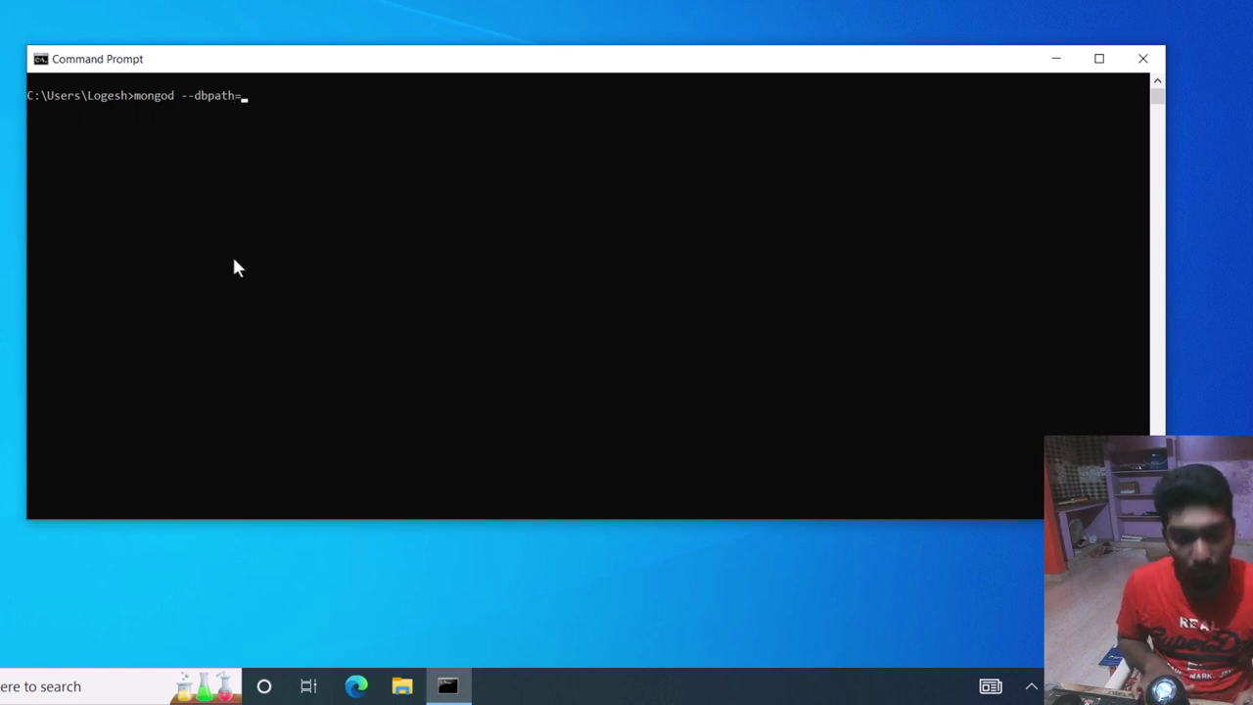
pyautogui.write('""')
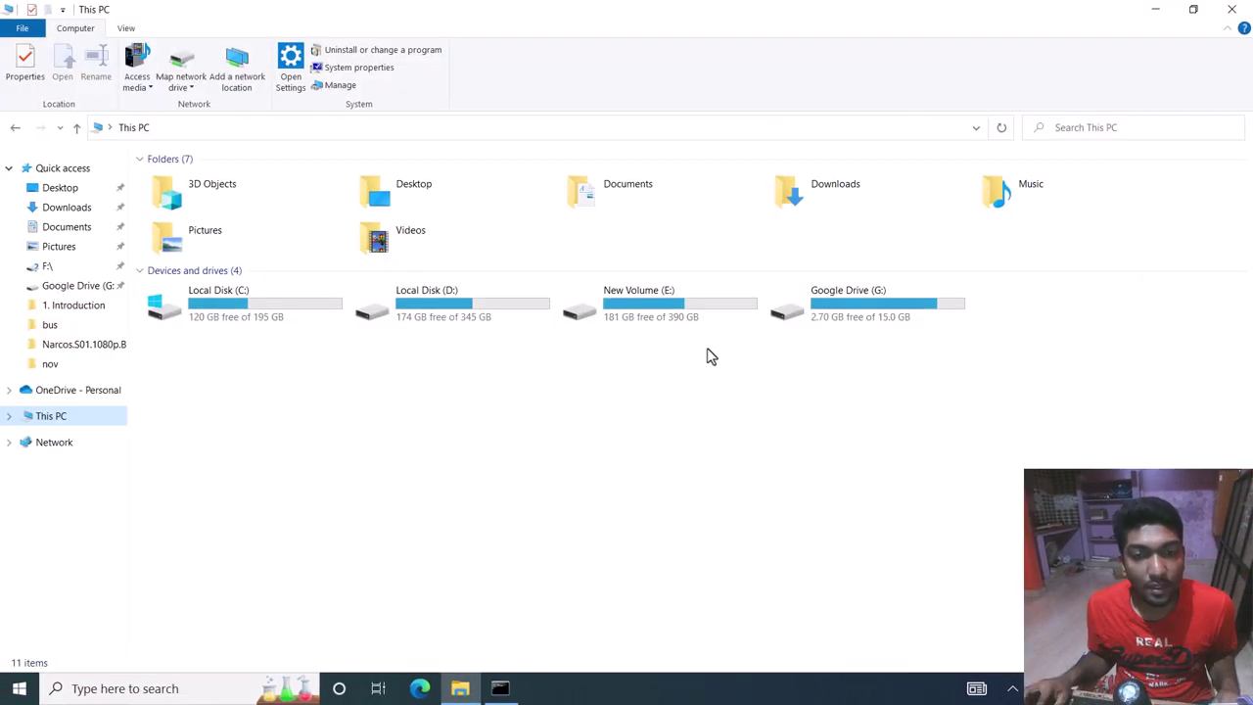
# Browse in File Explorer to the data folder at E:\Program Files\MongoDB\Server\6.0\data
pyautogui.doubleClick(705, 319)
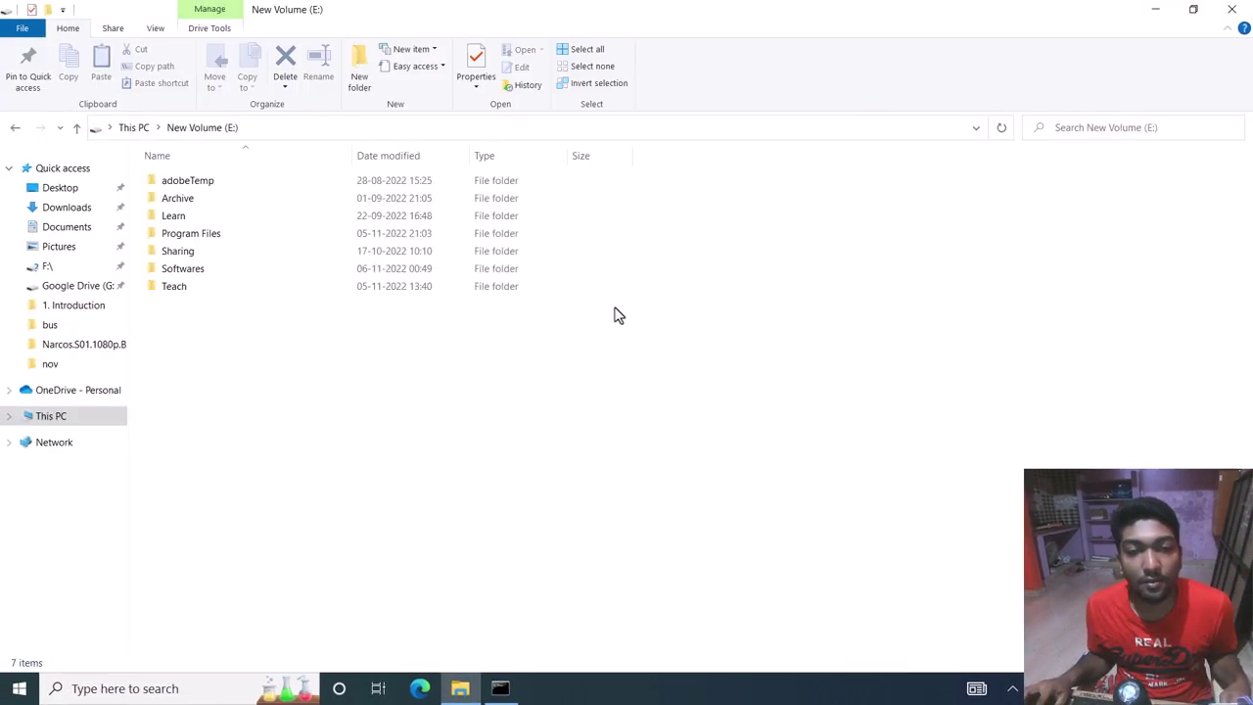
pyautogui.doubleClick(196, 234)
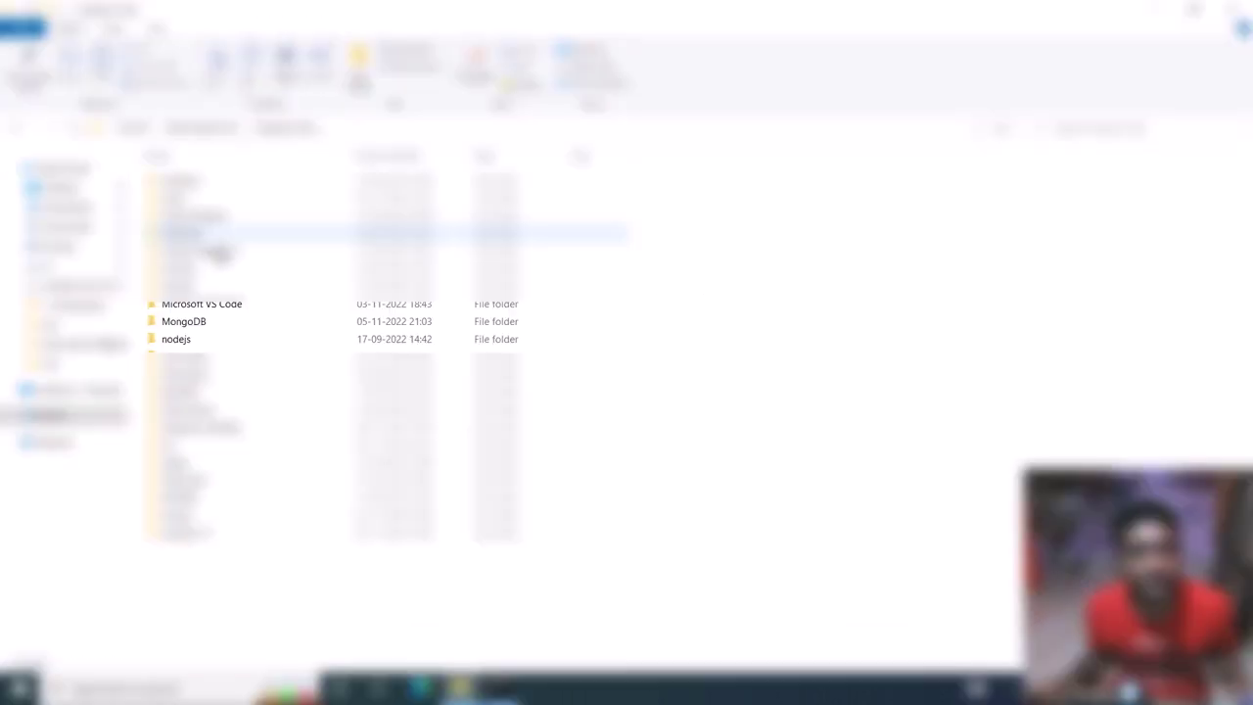
pyautogui.doubleClick(196, 323)
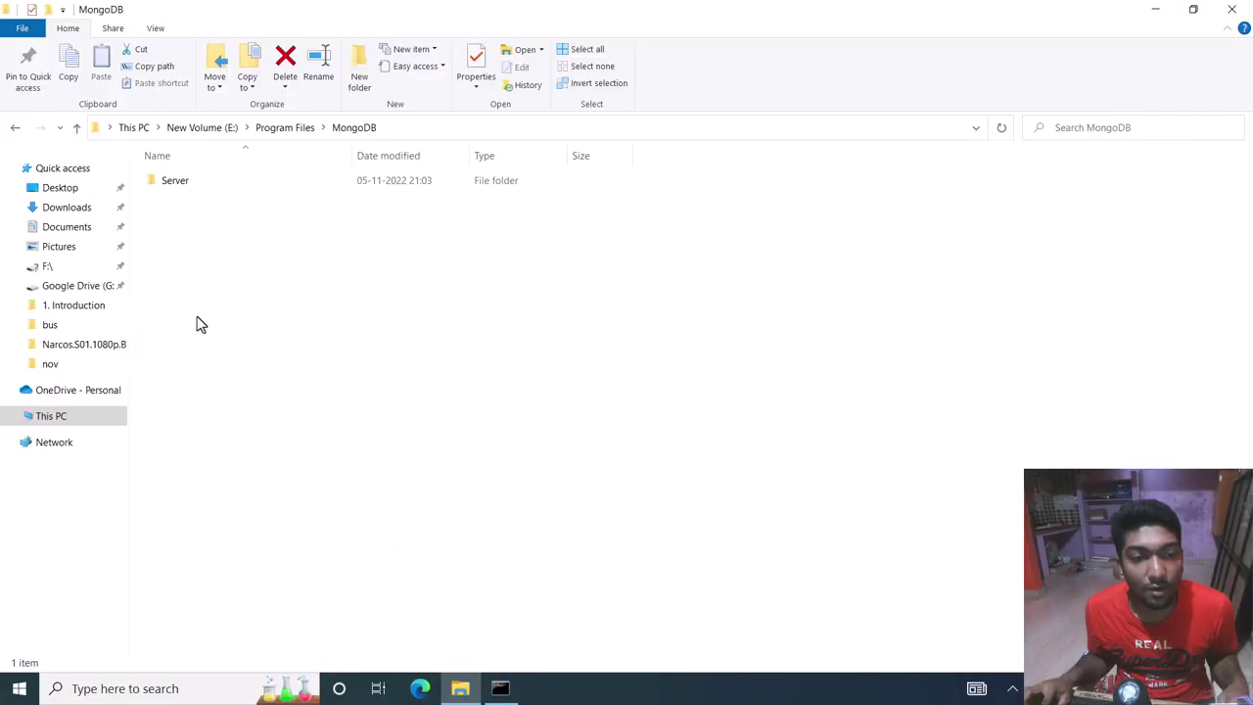
pyautogui.doubleClick(196, 186)
pyautogui.doubleClick(195, 186)
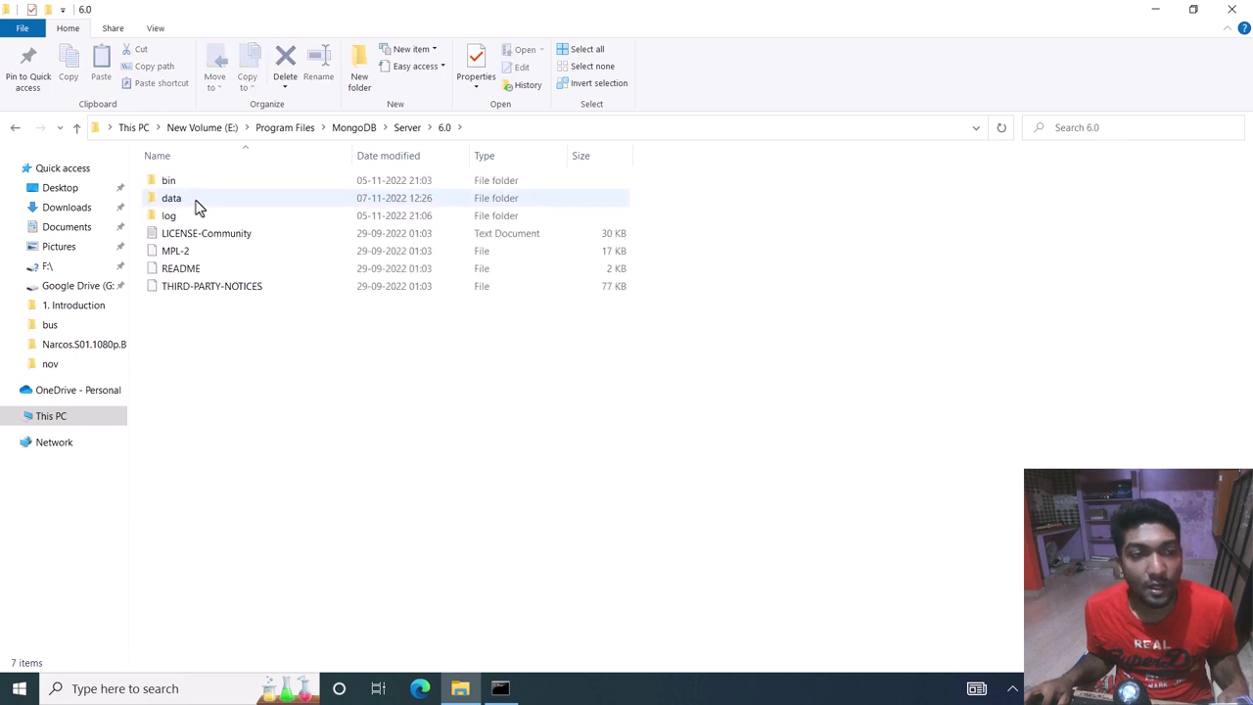
pyautogui.doubleClick(197, 204)
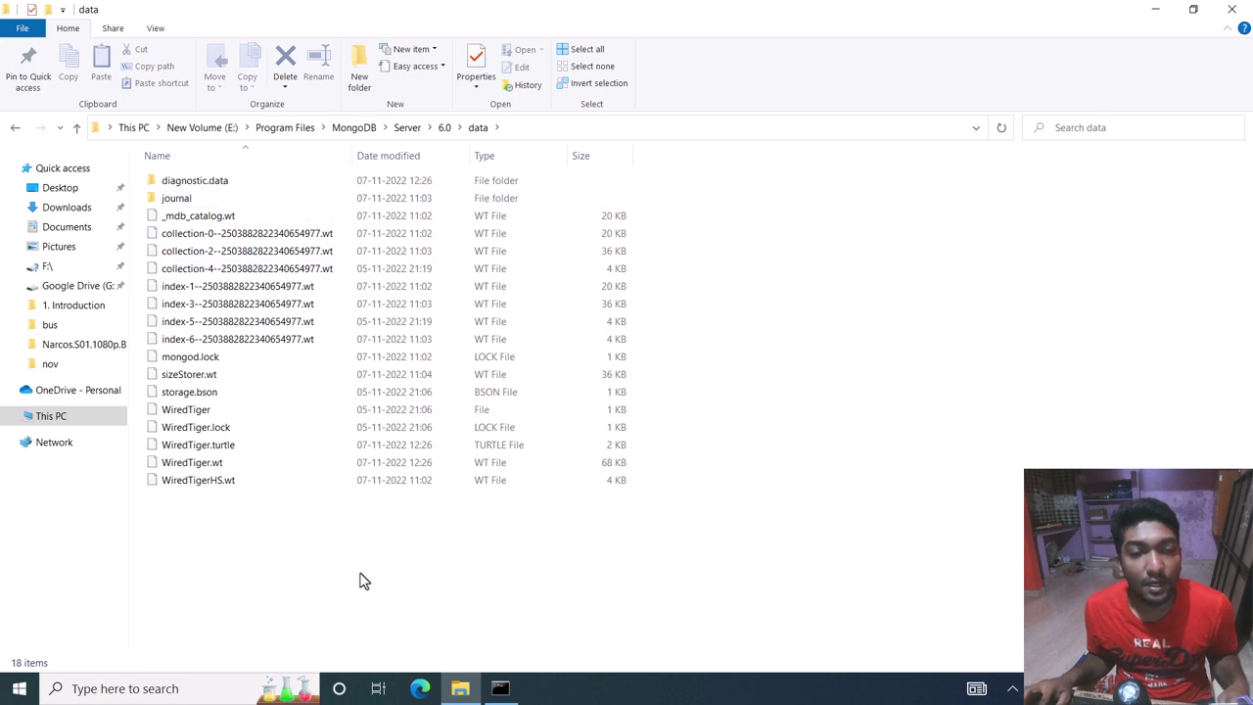
# Create a folder named db inside the MongoDB data folder and open it
pyautogui.hotkey('ctrl', 'shift', 'n')
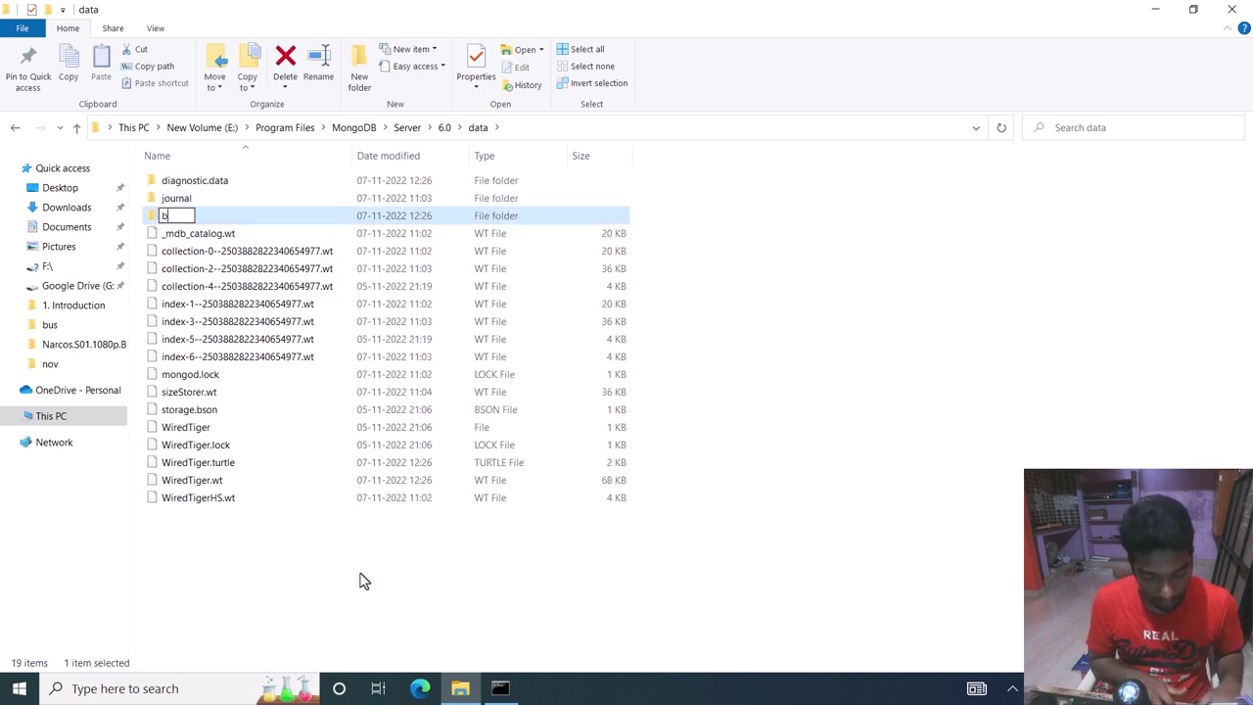
pyautogui.write('db')
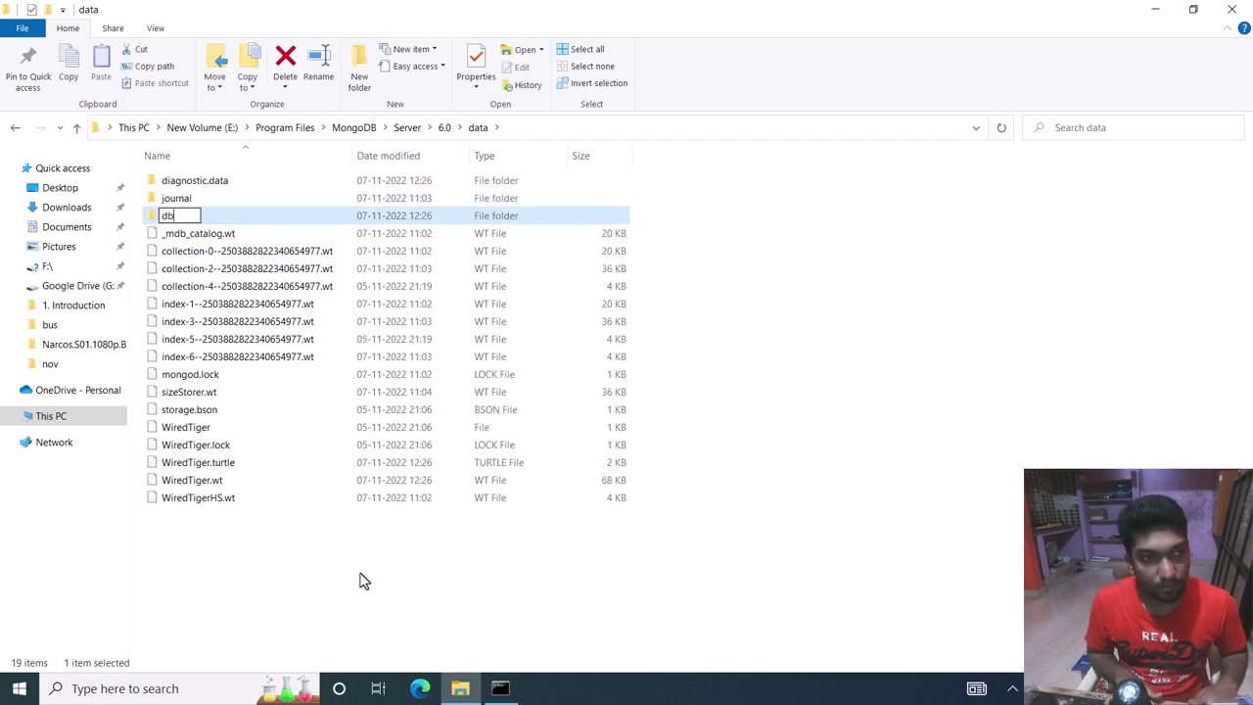
pyautogui.press('Return')
pyautogui.press('Return')
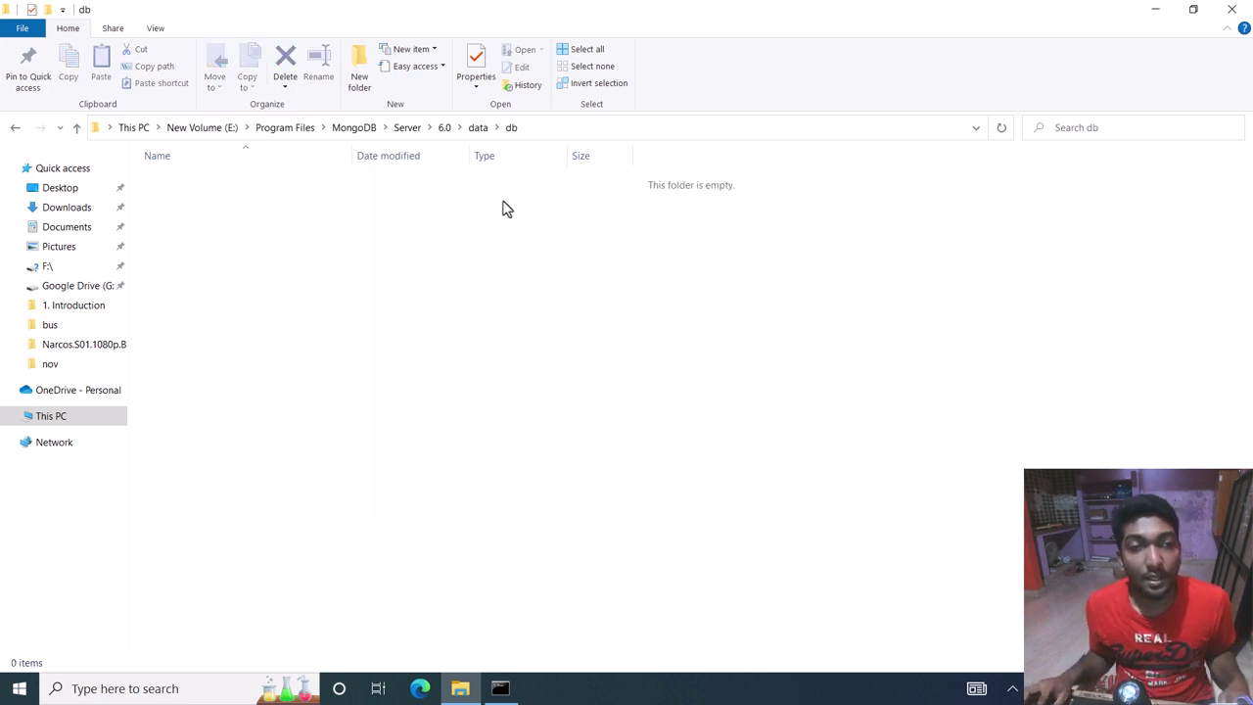
# Copy the db folder's path into the pending command in Command Prompt and run mongod --dbpath="E:\Program Files\MongoDB\Server\6.0\data\db"
pyautogui.click(549, 132)
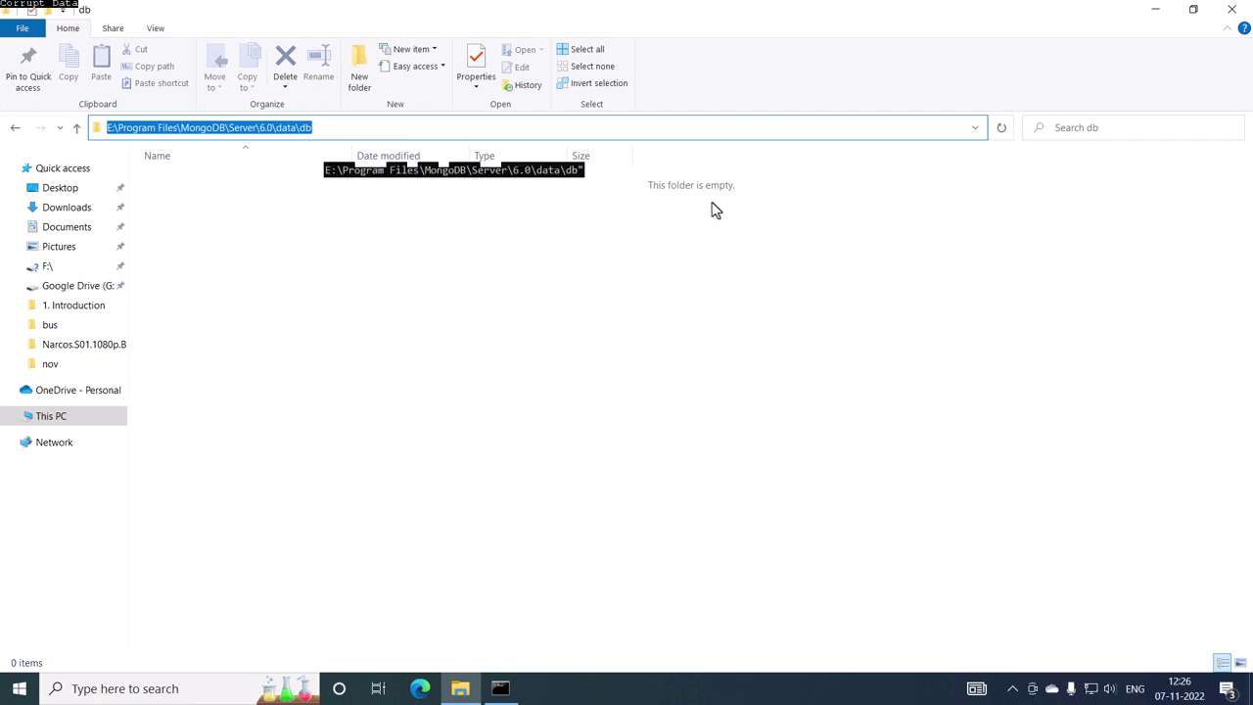
pyautogui.hotkey('alt', 'Tab')
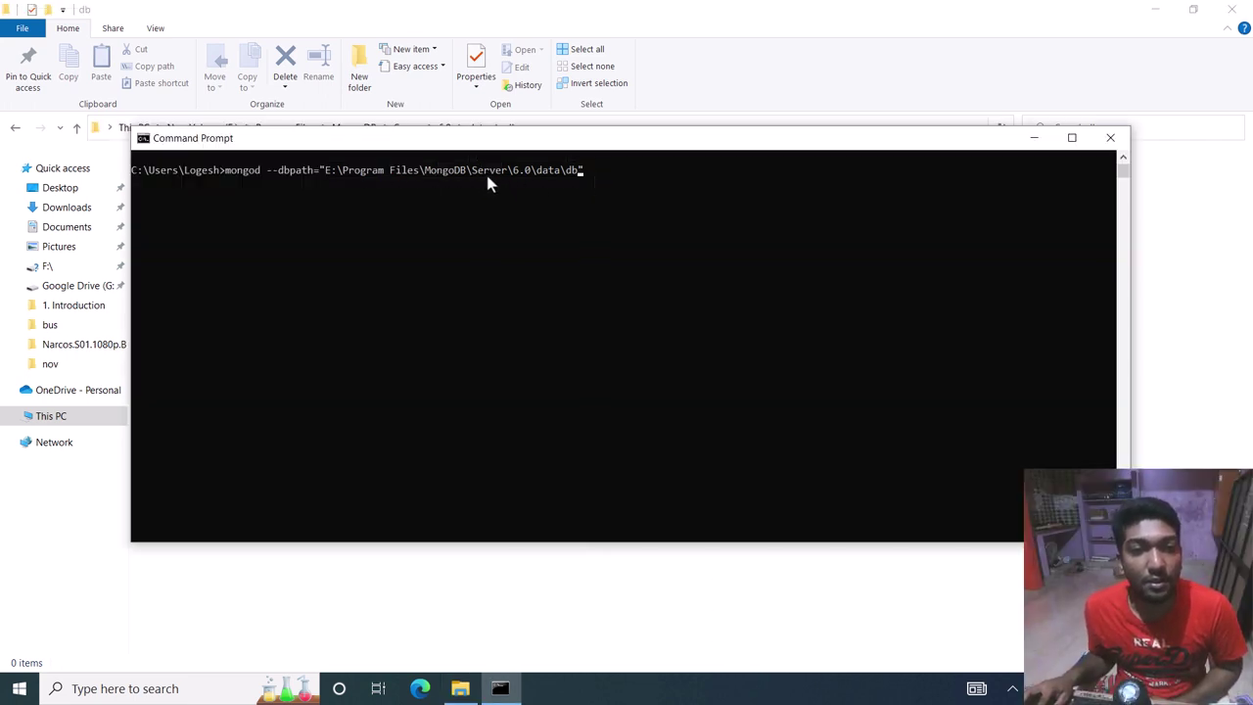
pyautogui.click(604, 174)
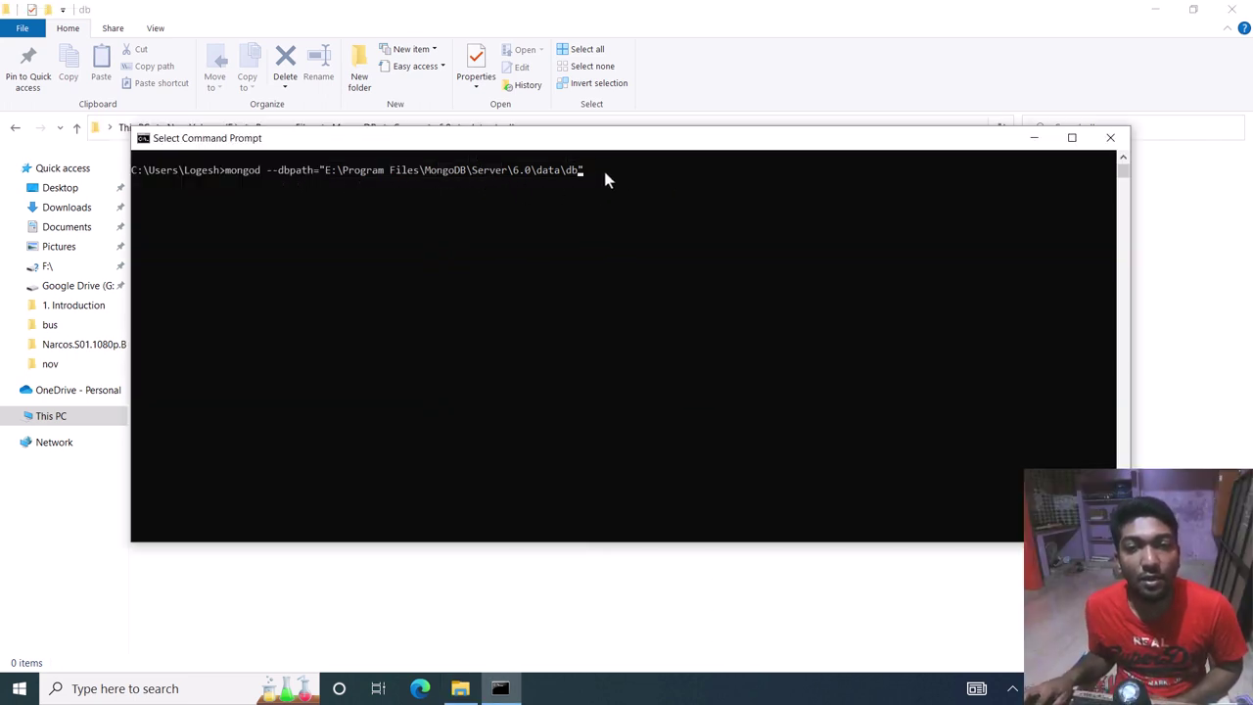
pyautogui.click(604, 173)
pyautogui.press('Return')
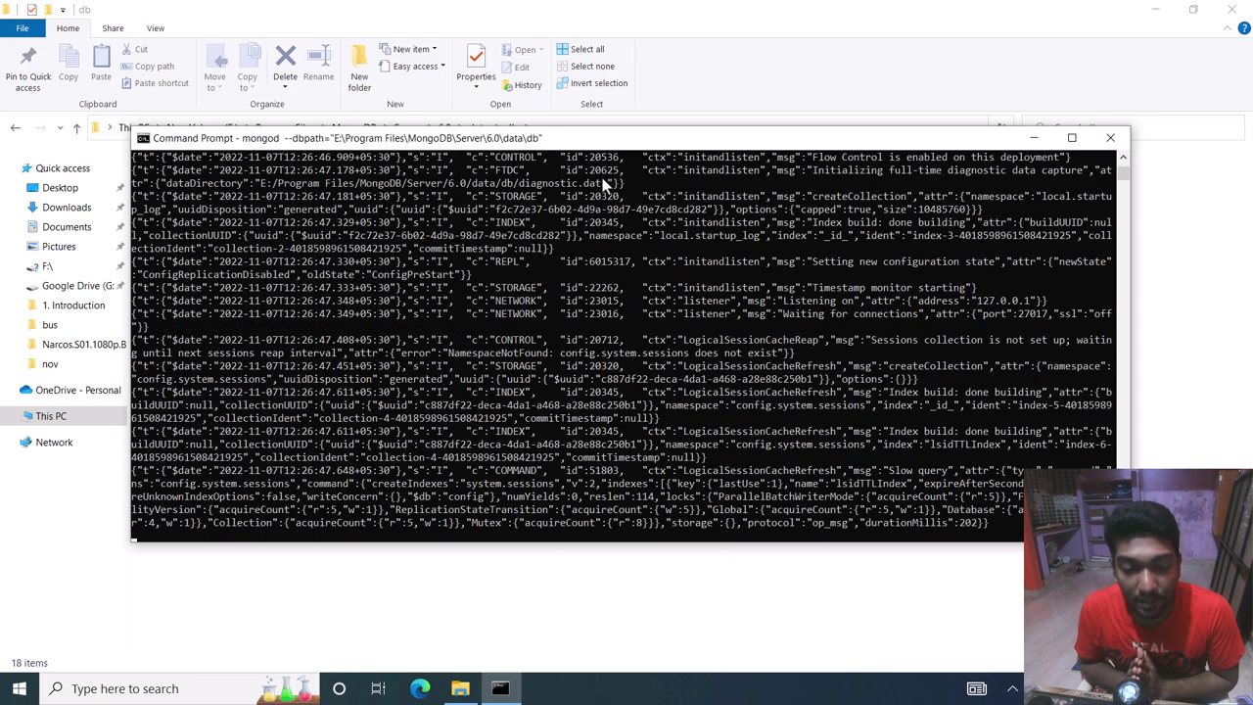
# Look through the mongod startup log to check whether the server started with the new data directory
pyautogui.scroll(-2, 662, 333)
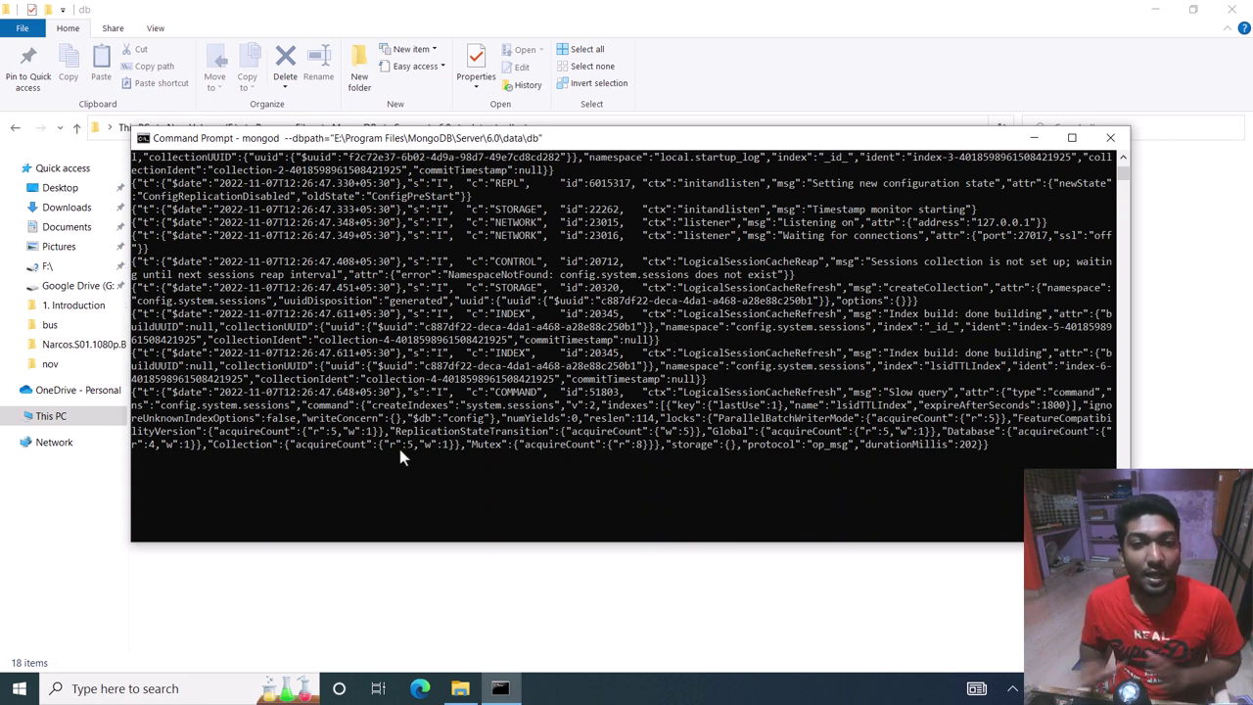
pyautogui.scroll(10, 399, 449)
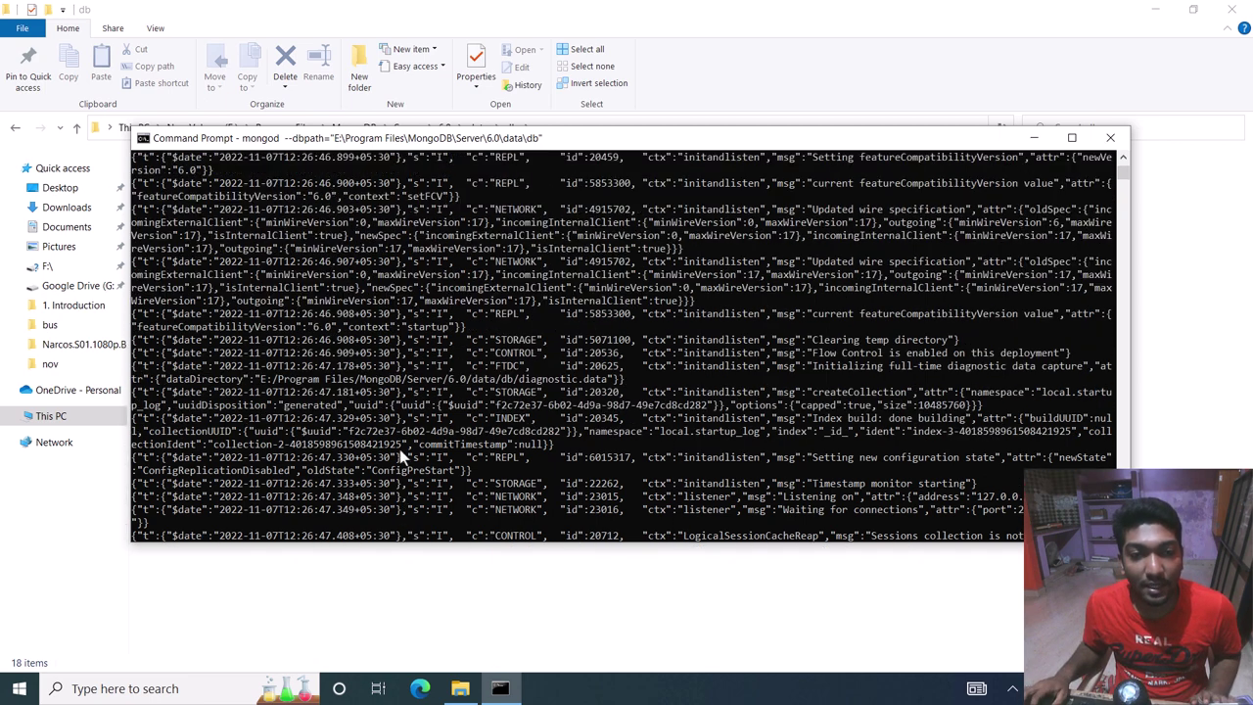
pyautogui.scroll(3, 399, 449)
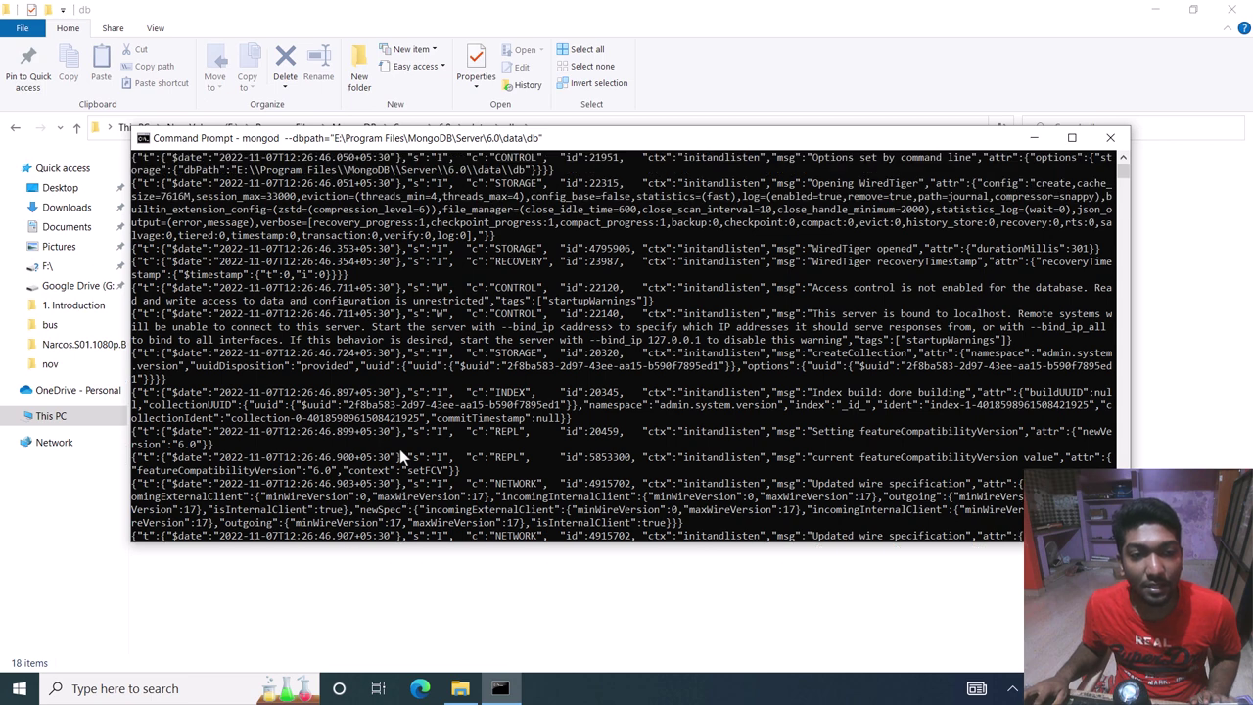
pyautogui.scroll(-10, 400, 448)
pyautogui.scroll(-2, 400, 450)
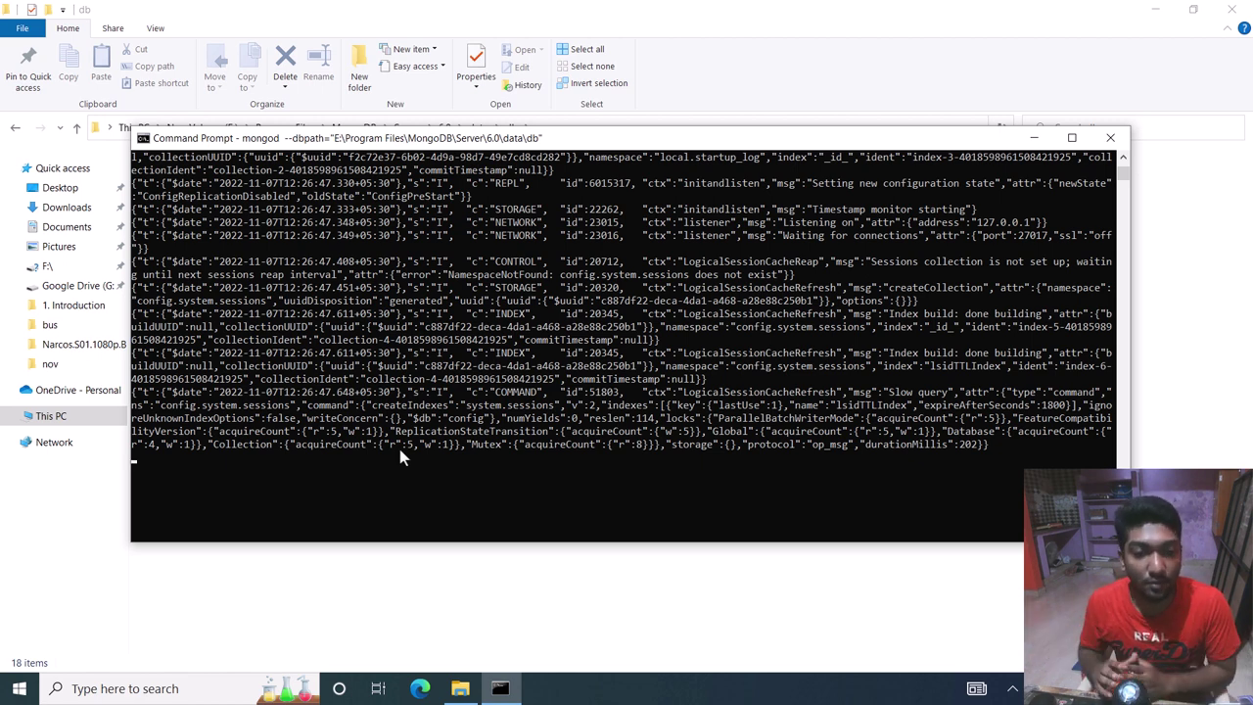
# Minimize the Command Prompt, open the Windows Services app and select the MongoDB Server (MongoDB) service to check its status
pyautogui.click(1034, 137)
pyautogui.click(138, 688)
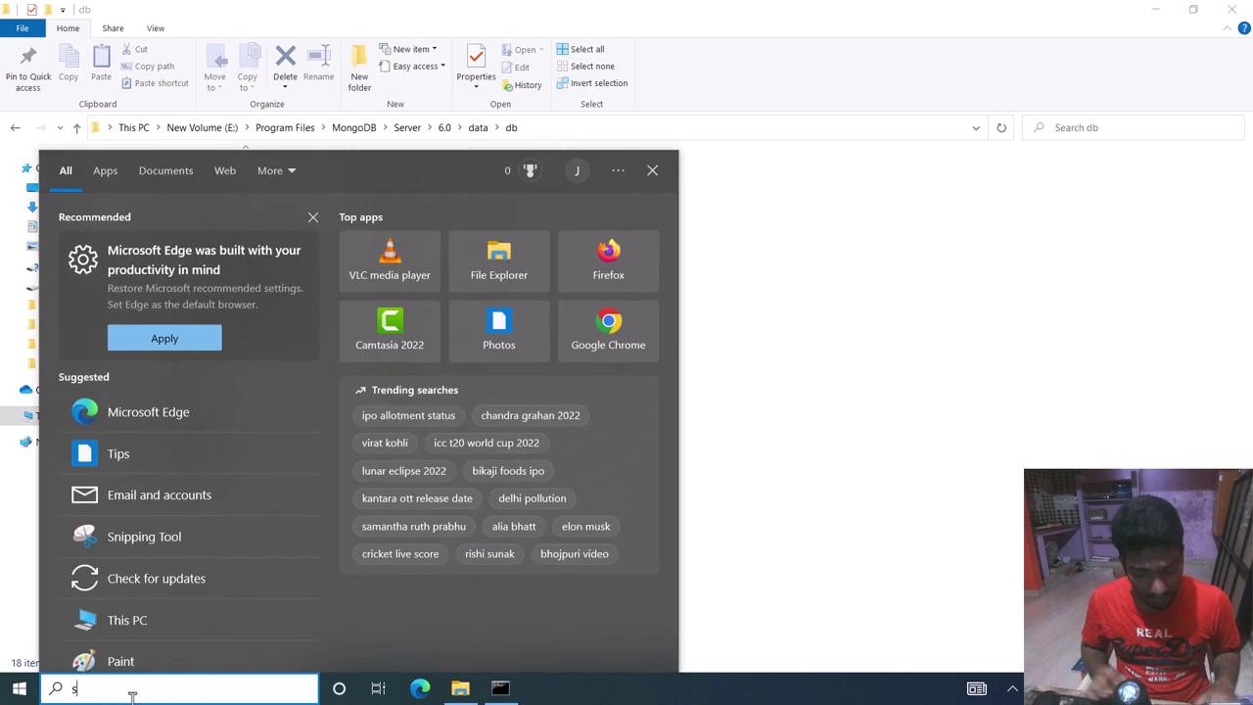
pyautogui.write('services')
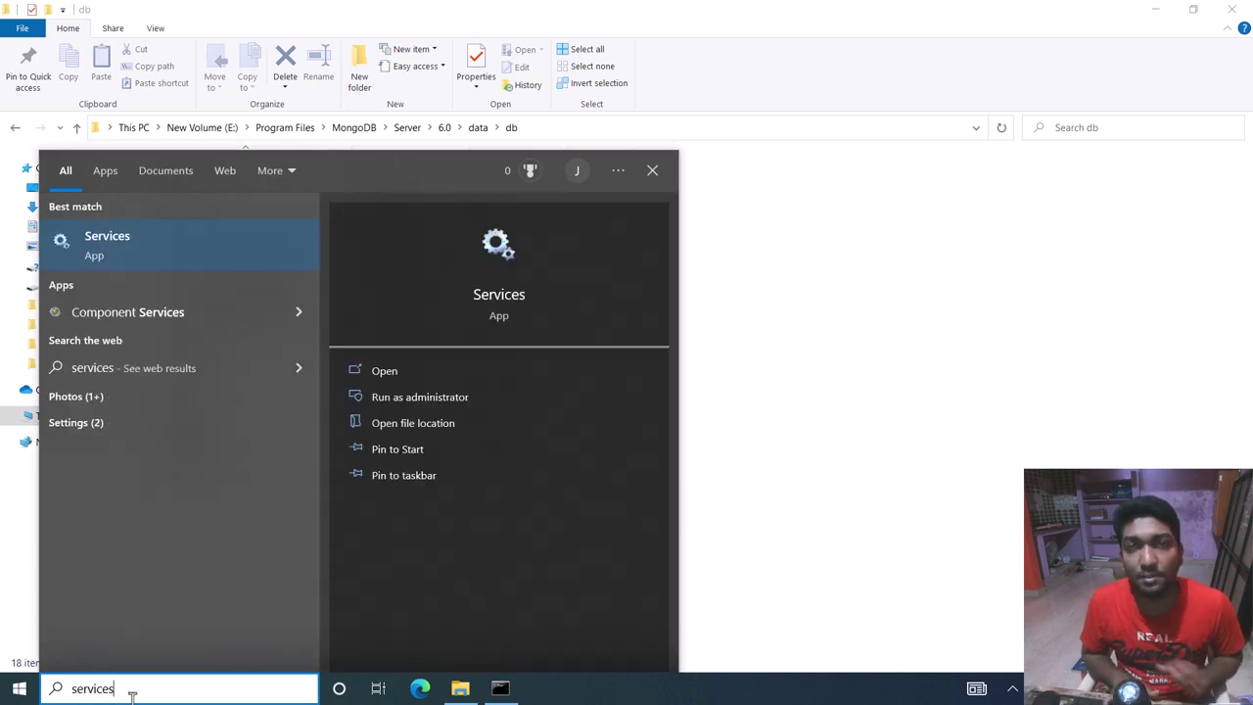
pyautogui.press('Escape')
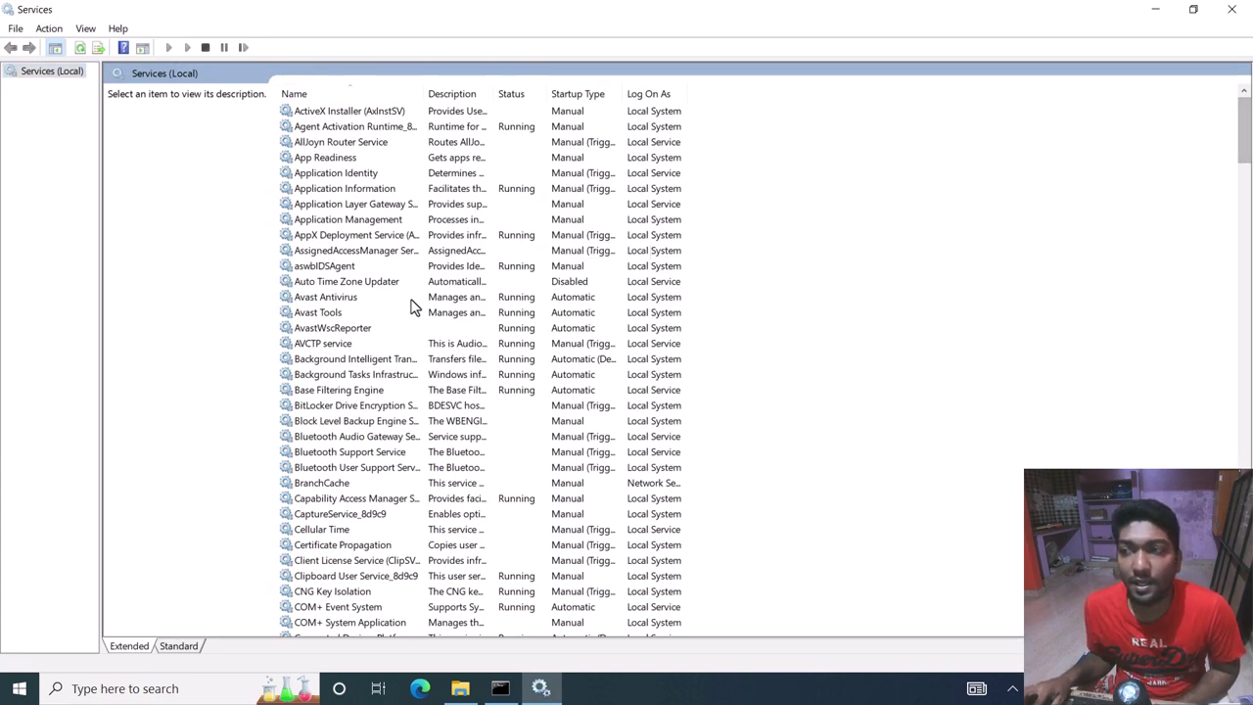
pyautogui.scroll(-20, 411, 307)
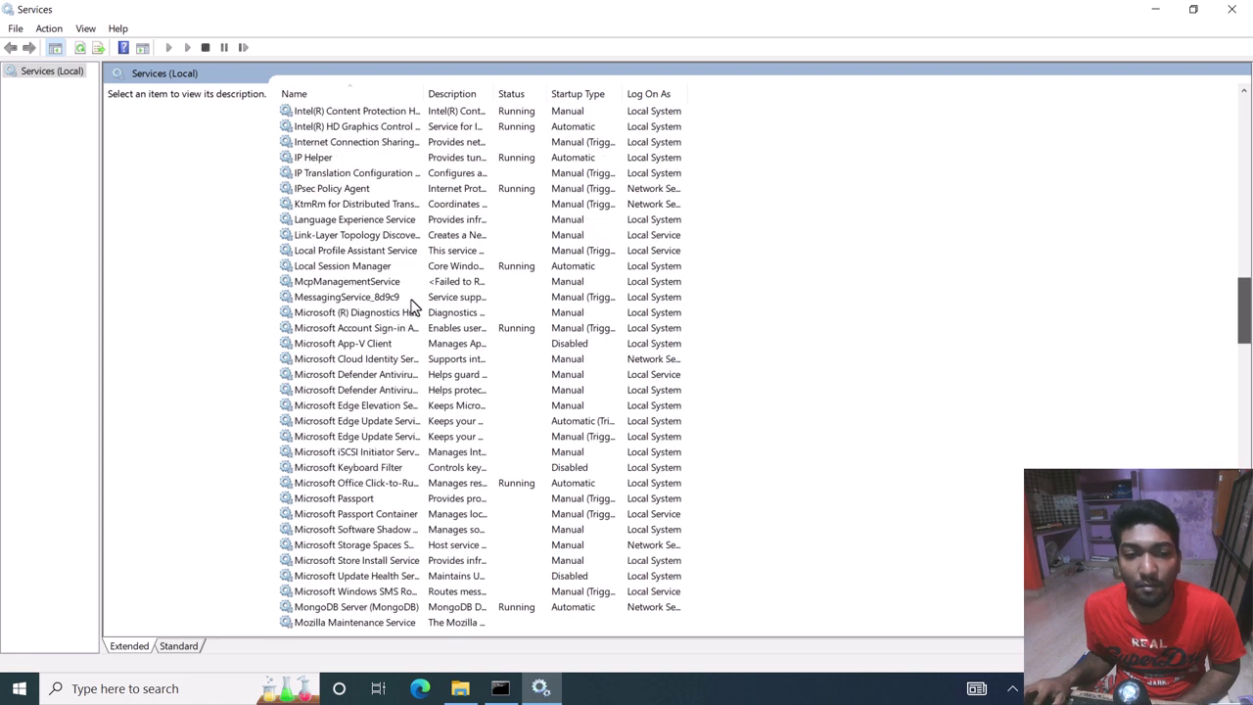
pyautogui.click(411, 309)
pyautogui.scroll(3, 411, 306)
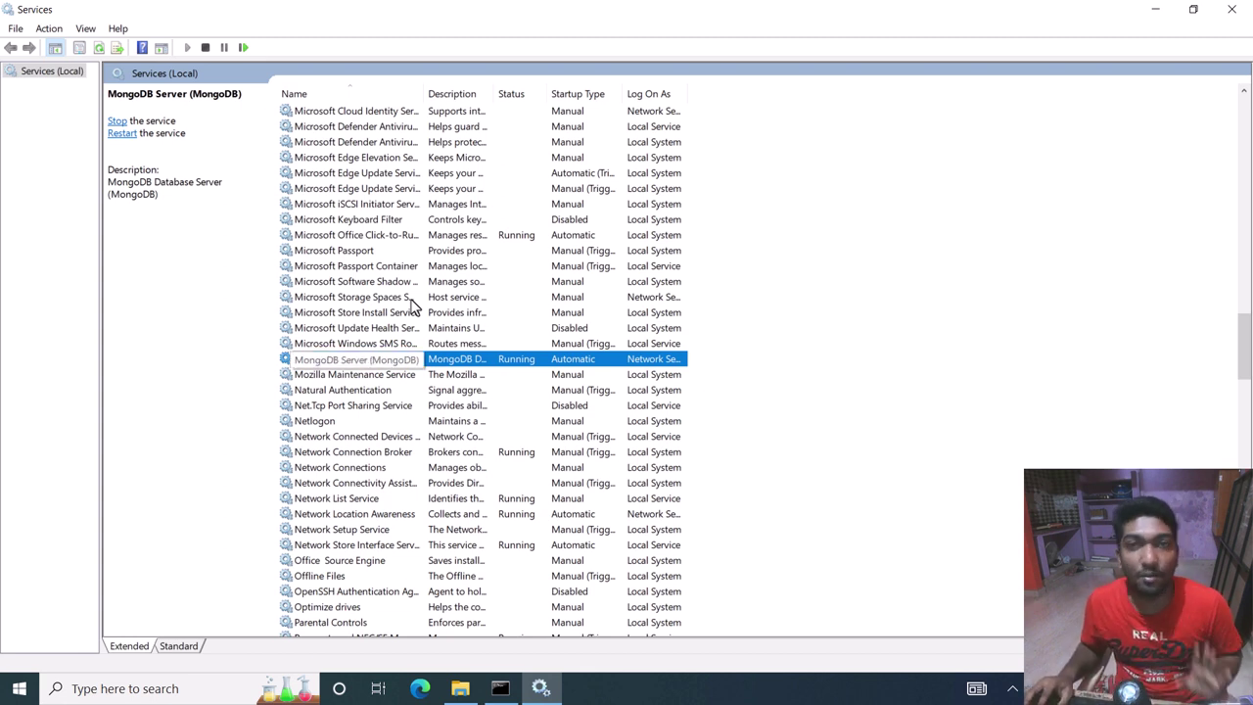
pyautogui.scroll(-1, 844, 497)
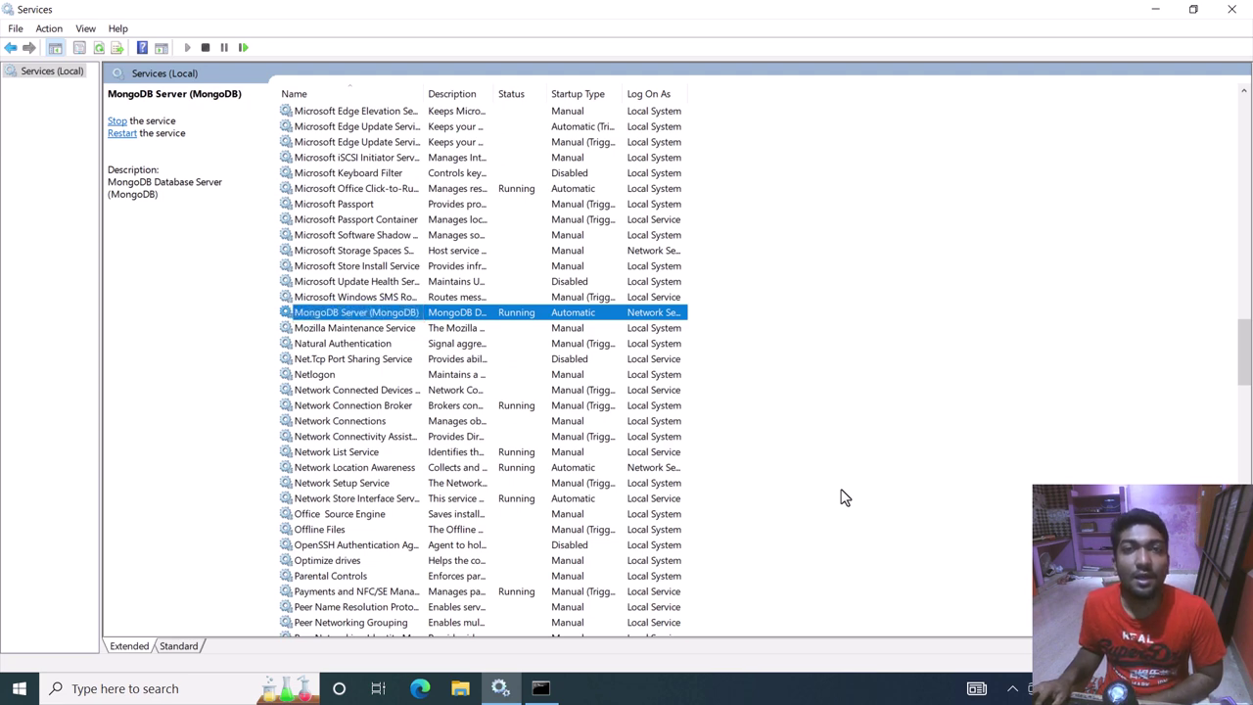
# Examine the data directory error in the mongod log in Command Prompt, and reselect MongoDB Server (MongoDB) in Services
pyautogui.hotkey('alt', 'Tab')
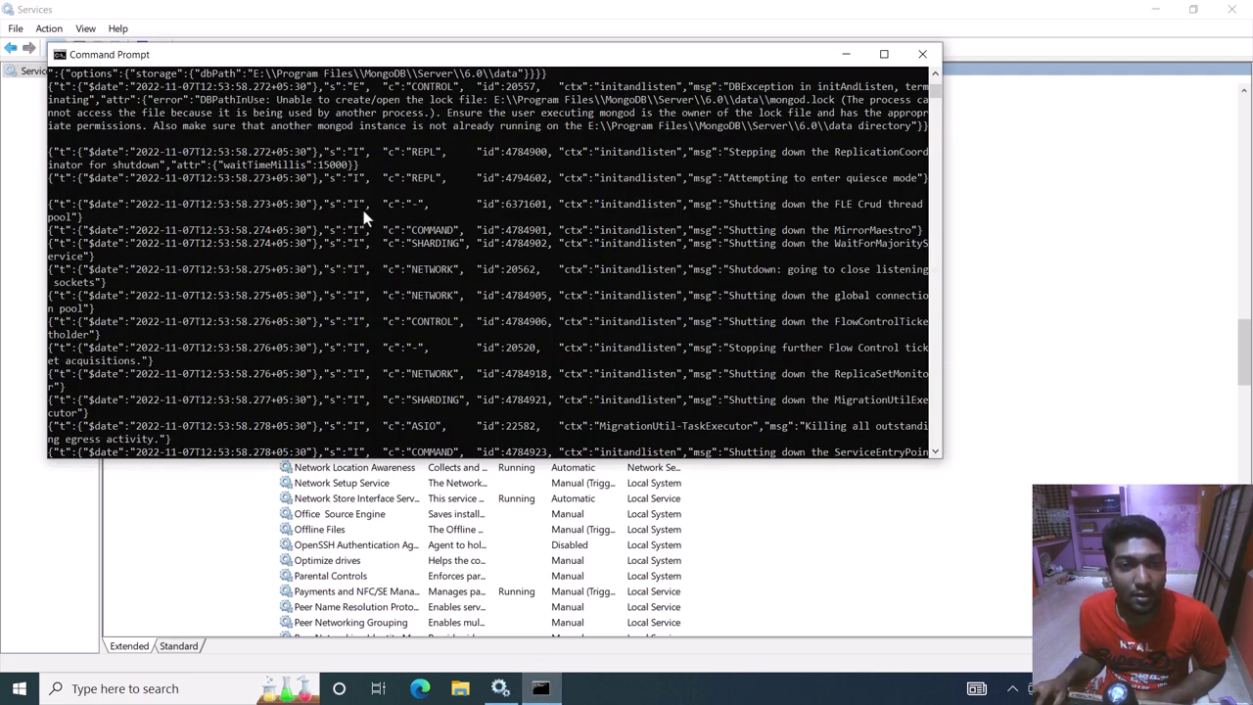
pyautogui.scroll(-2, 362, 212)
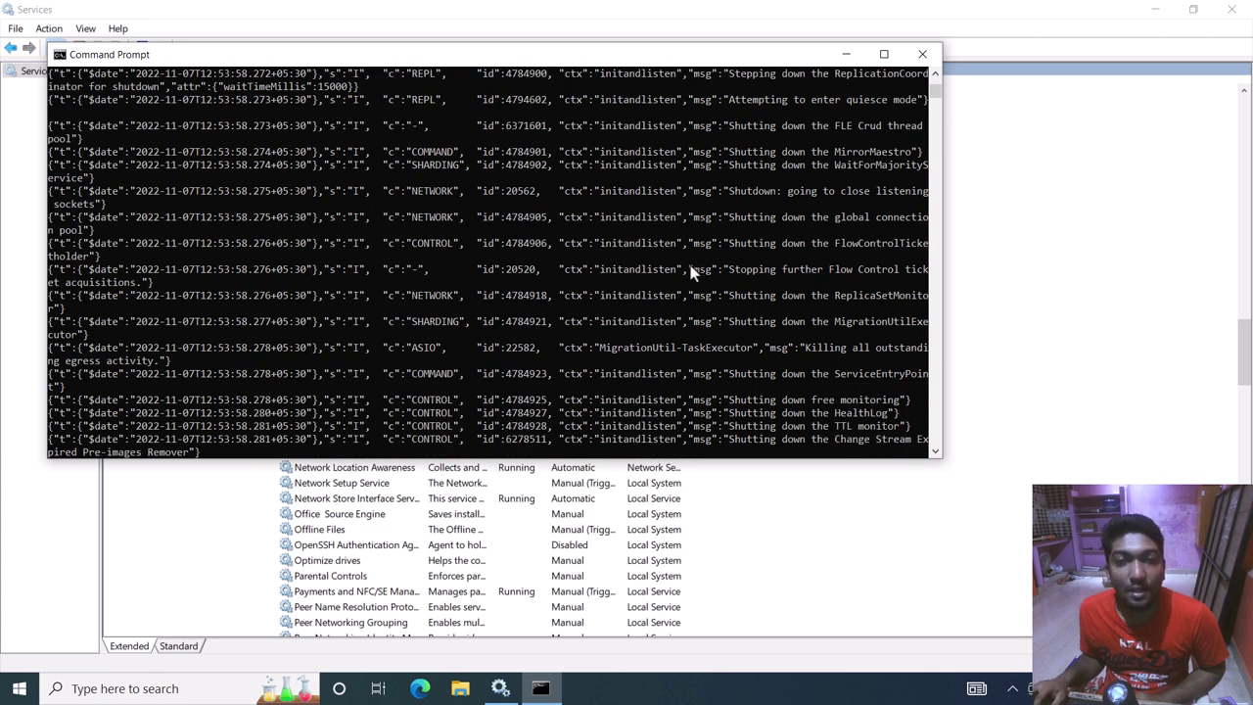
pyautogui.click(1075, 419)
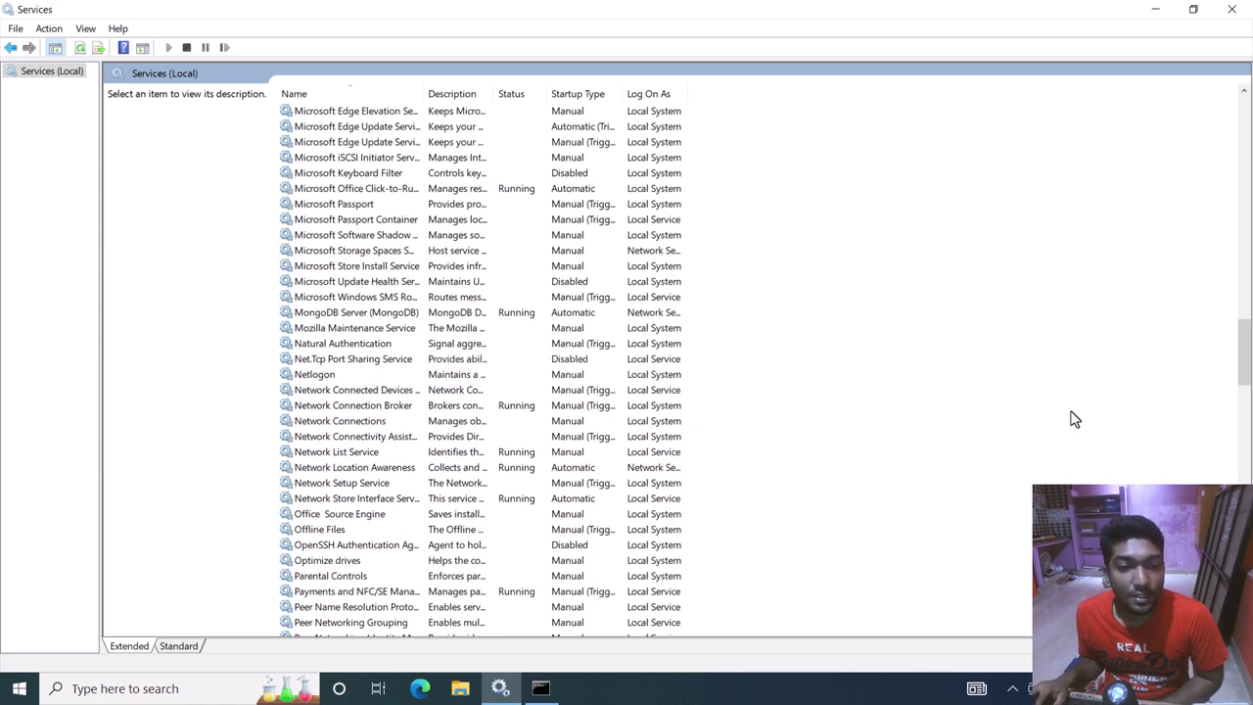
pyautogui.write('mongo')
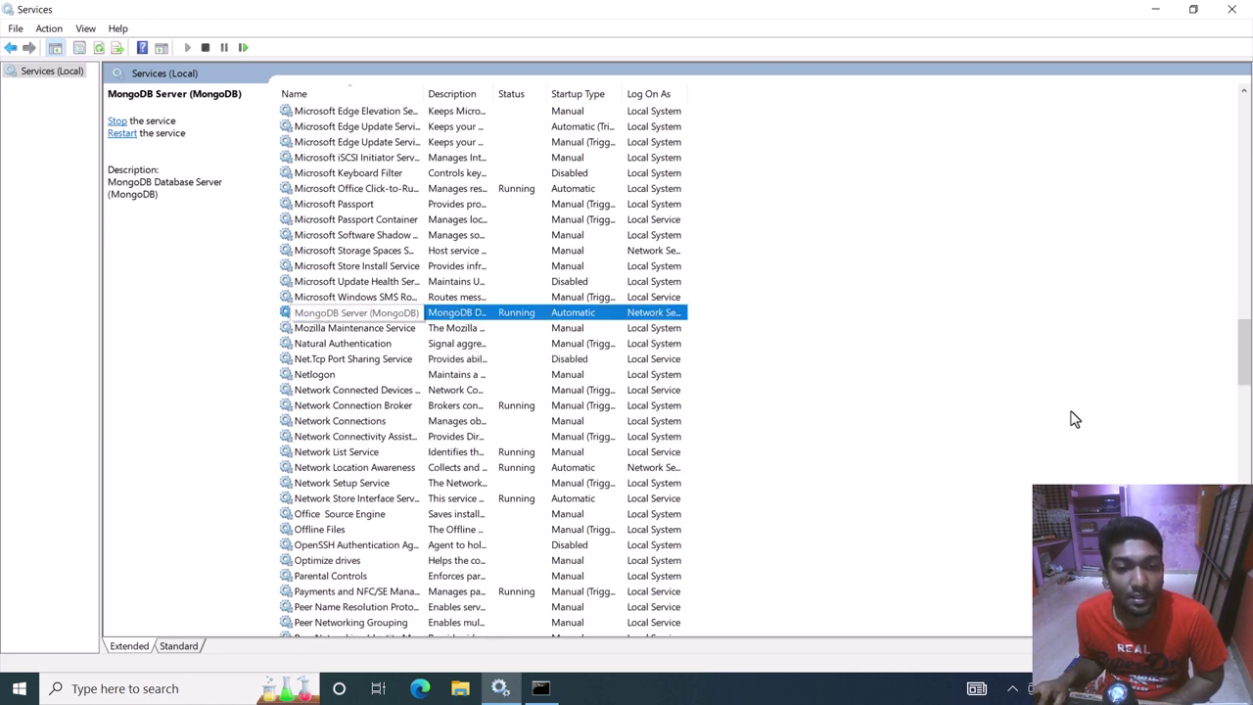
pyautogui.hotkey('alt', 'Tab')
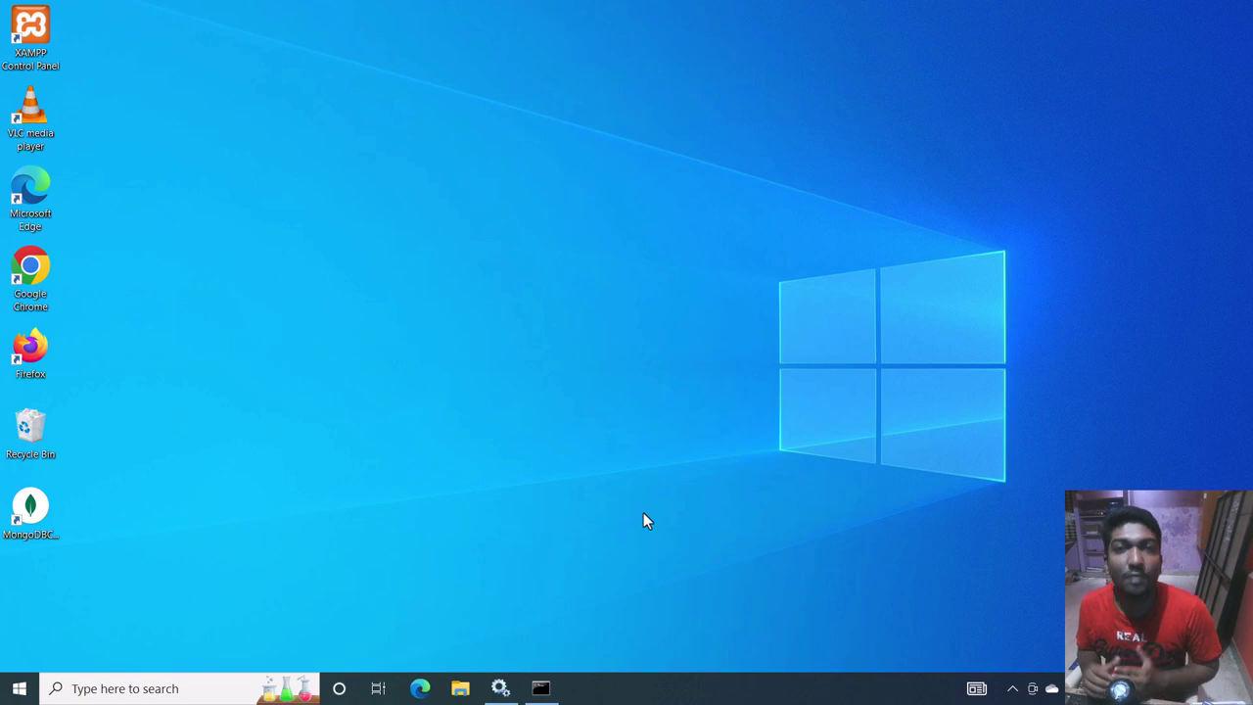
# Switch to Chrome and open the MongoDB Shell download page from the Tools products on mongodb.com
pyautogui.click(297, 676)
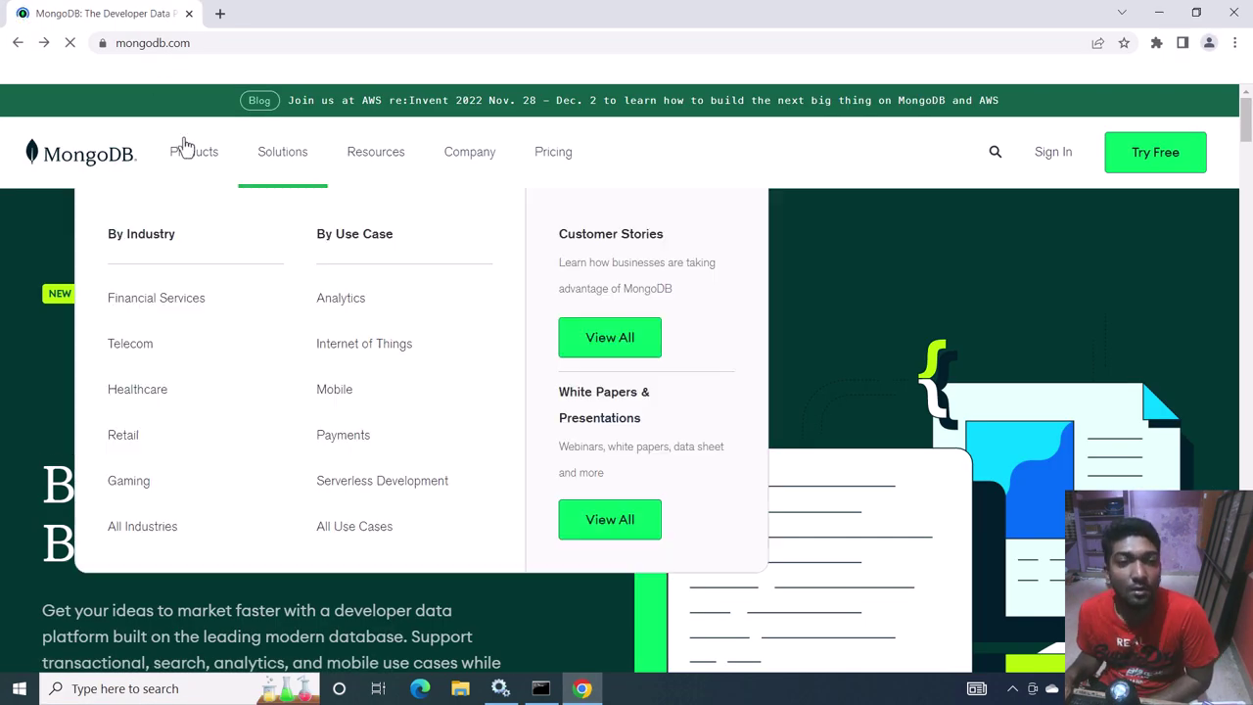
pyautogui.moveTo(186, 164)
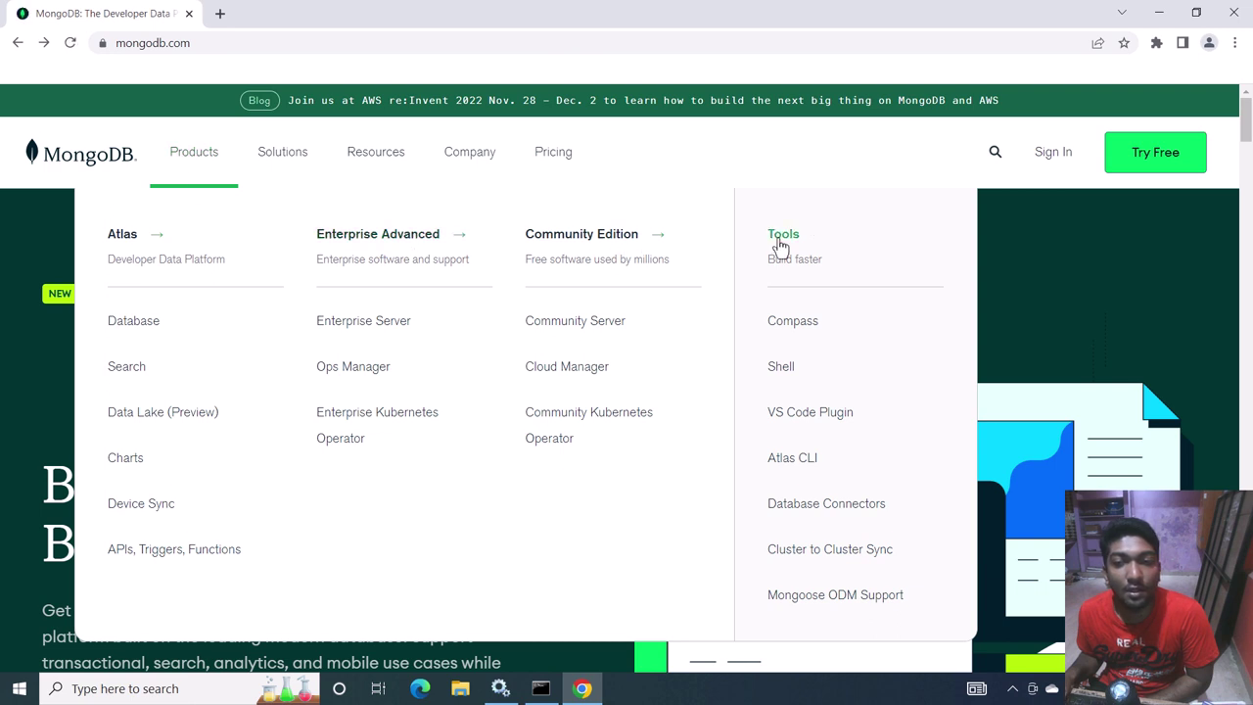
pyautogui.click(789, 380)
pyautogui.scroll(-2, 539, 328)
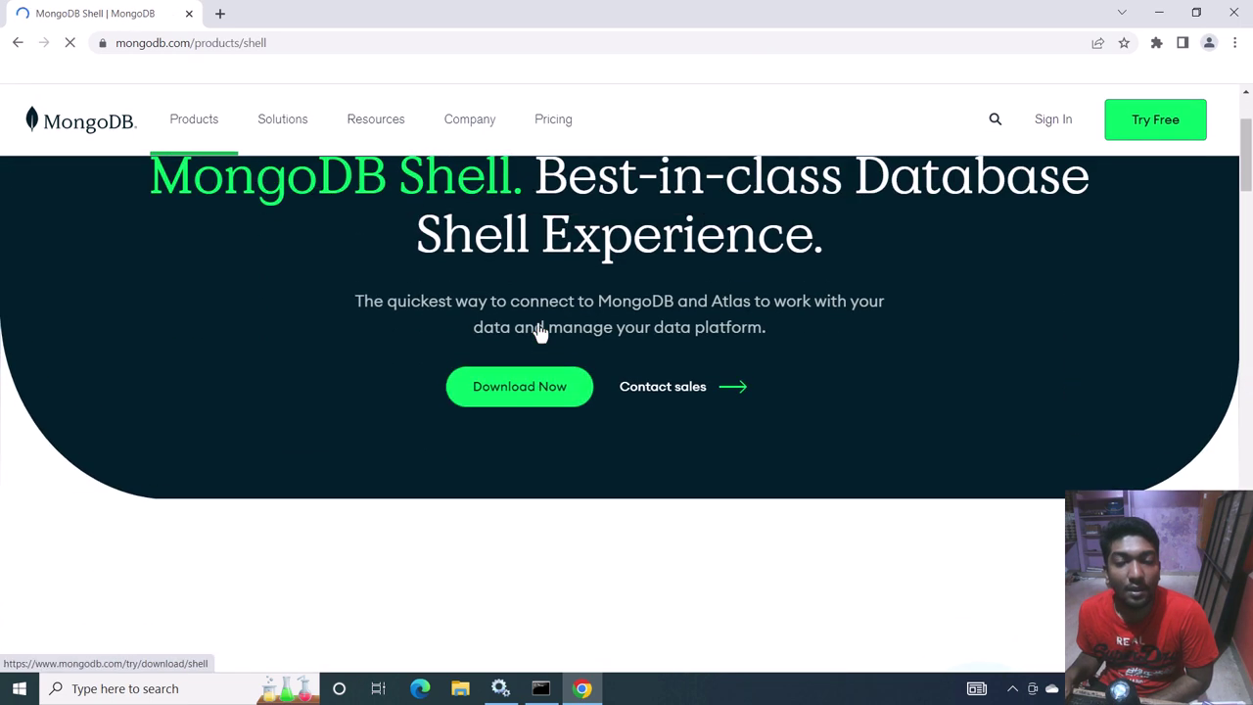
pyautogui.scroll(1, 540, 331)
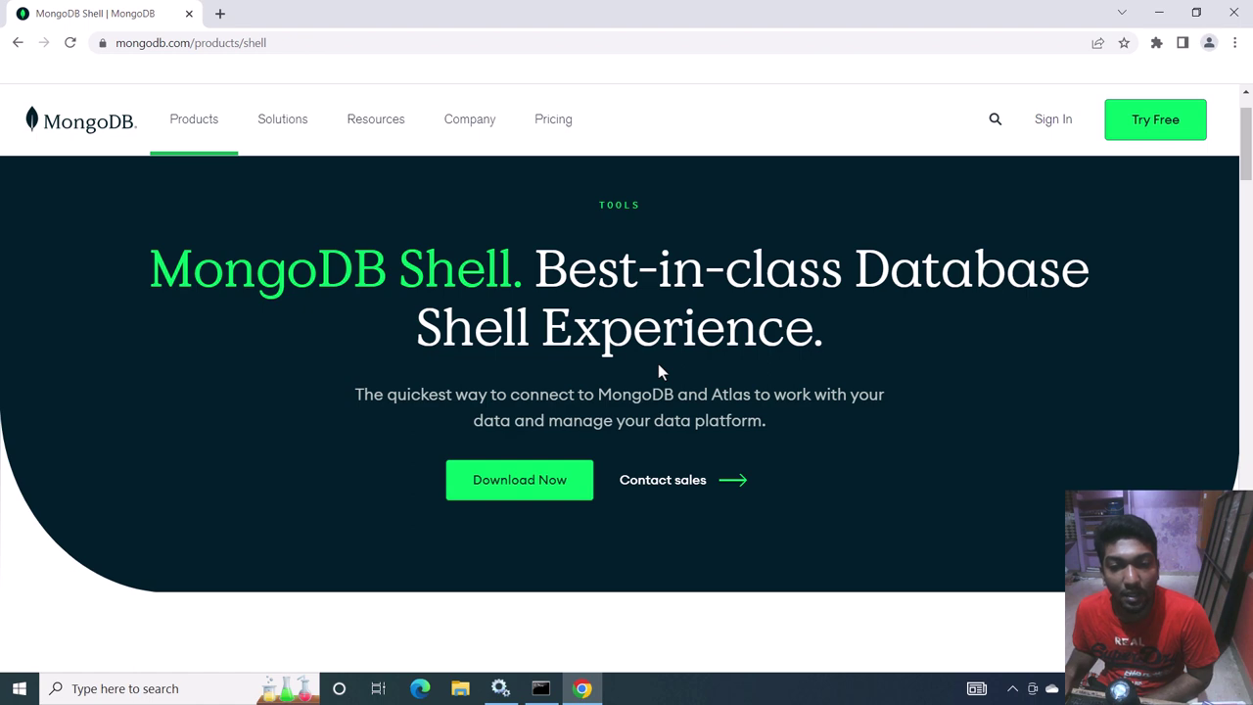
pyautogui.click(547, 497)
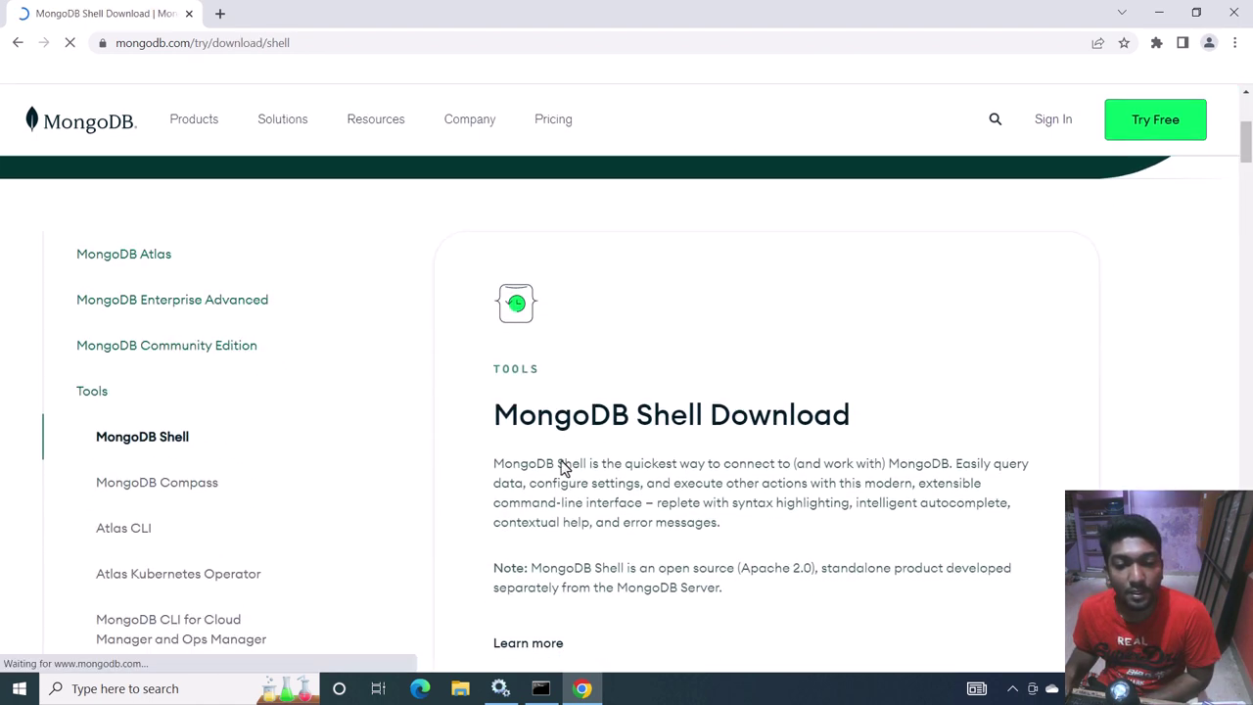
# Check the version and package choices, and download MongoDB Shell 1.6.0 for Windows 64-bit (8.1+) as a zip
pyautogui.scroll(-4, 565, 467)
pyautogui.click(600, 338)
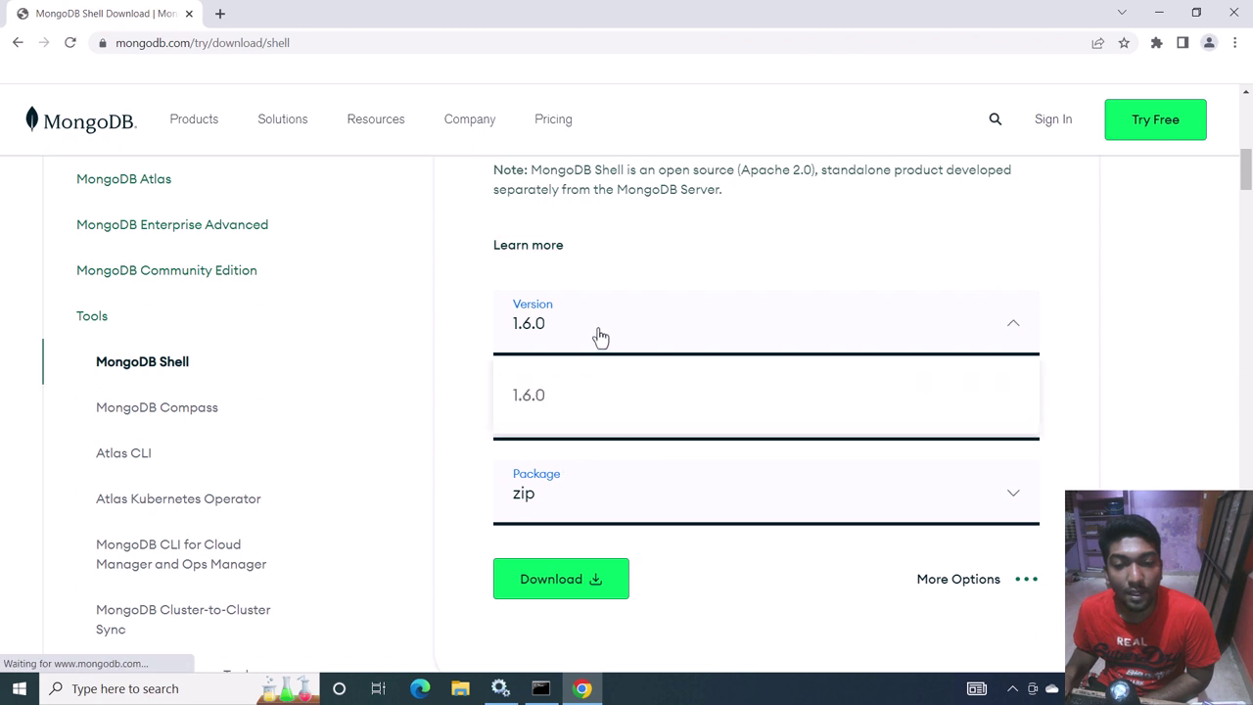
pyautogui.click(600, 338)
pyautogui.click(598, 336)
pyautogui.click(602, 336)
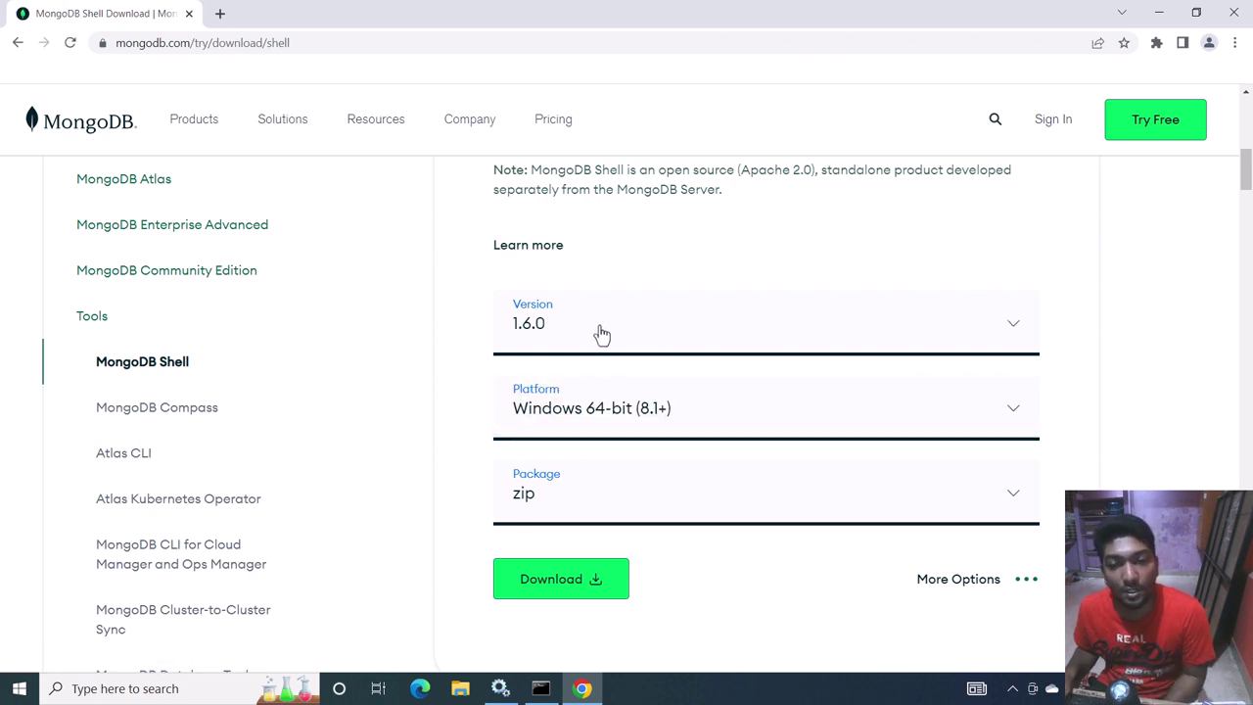
pyautogui.click(566, 514)
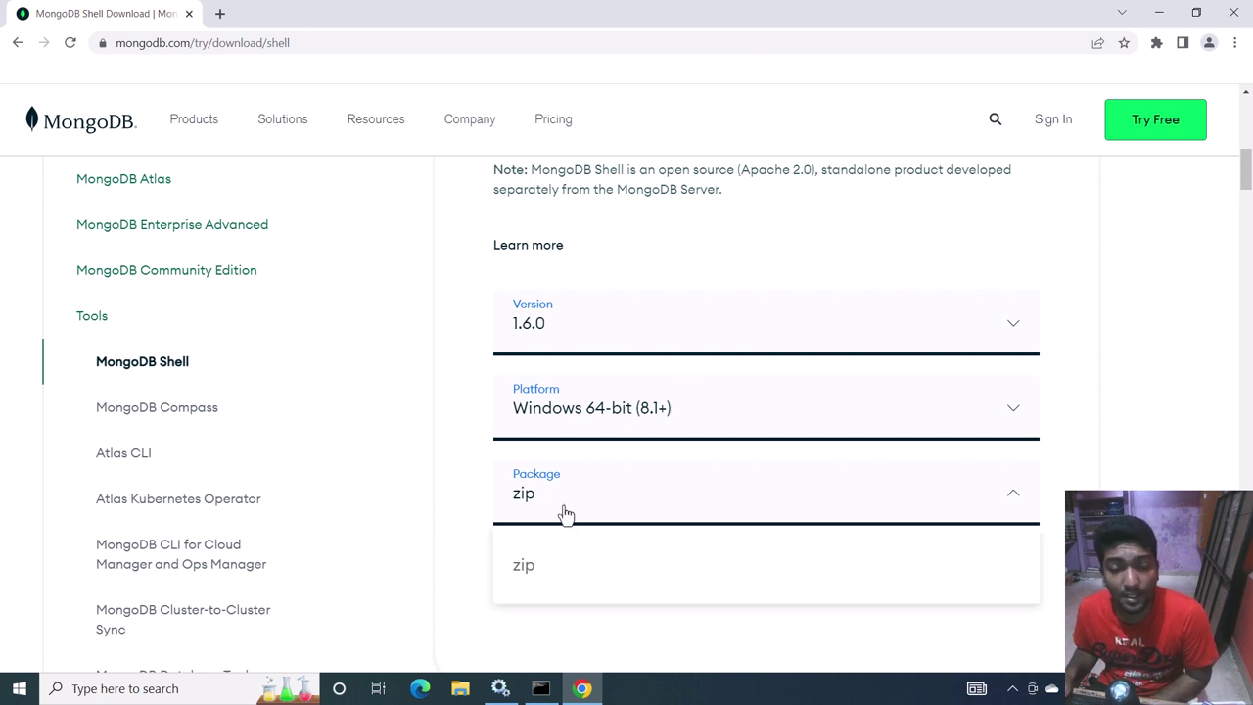
pyautogui.click(566, 514)
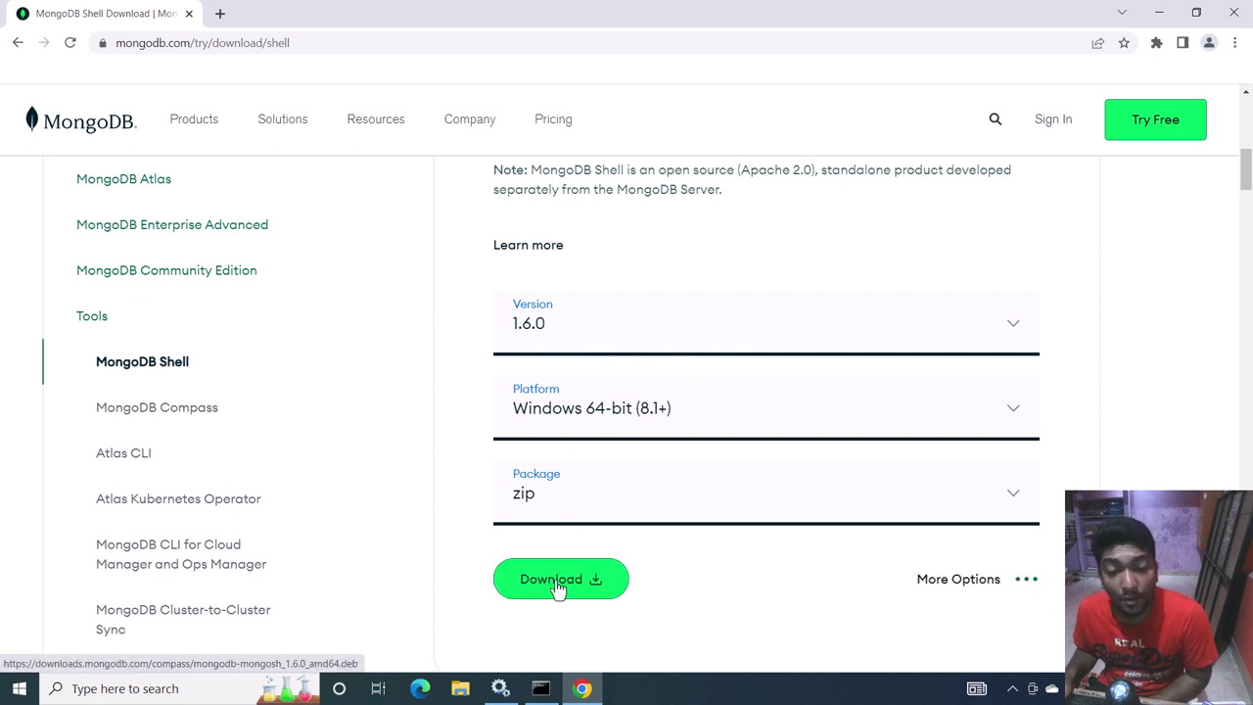
pyautogui.click(556, 585)
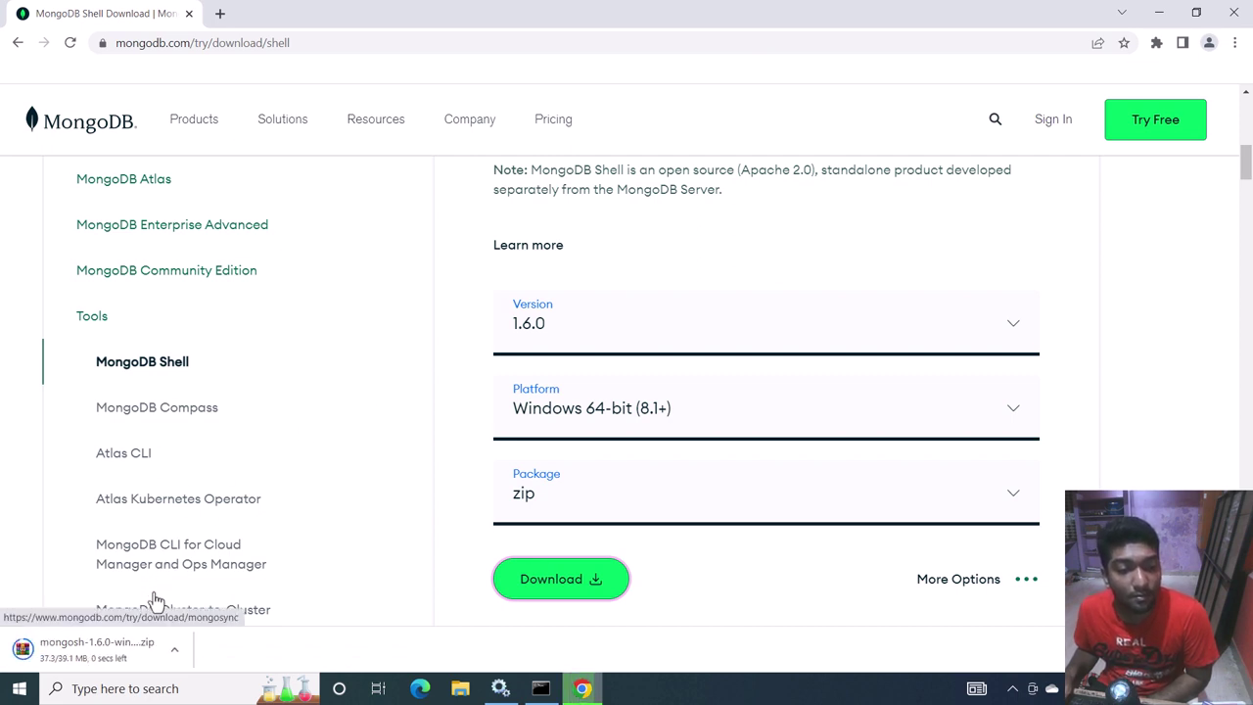
# Open the downloaded mongosh-1.6.0-win32-x64.zip in WinRAR and start extracting everything inside its mongosh-1.6.0-win32-x64 folder to a specified folder
pyautogui.click(115, 663)
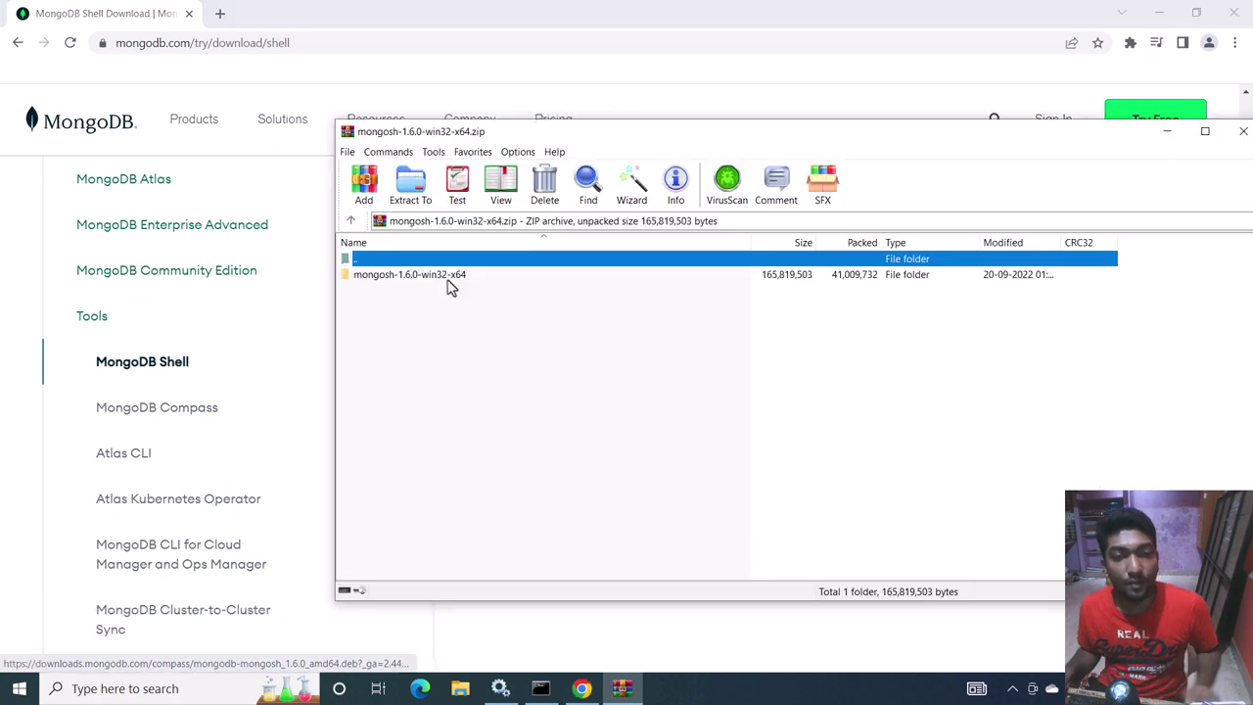
pyautogui.doubleClick(438, 277)
pyautogui.doubleClick(407, 259)
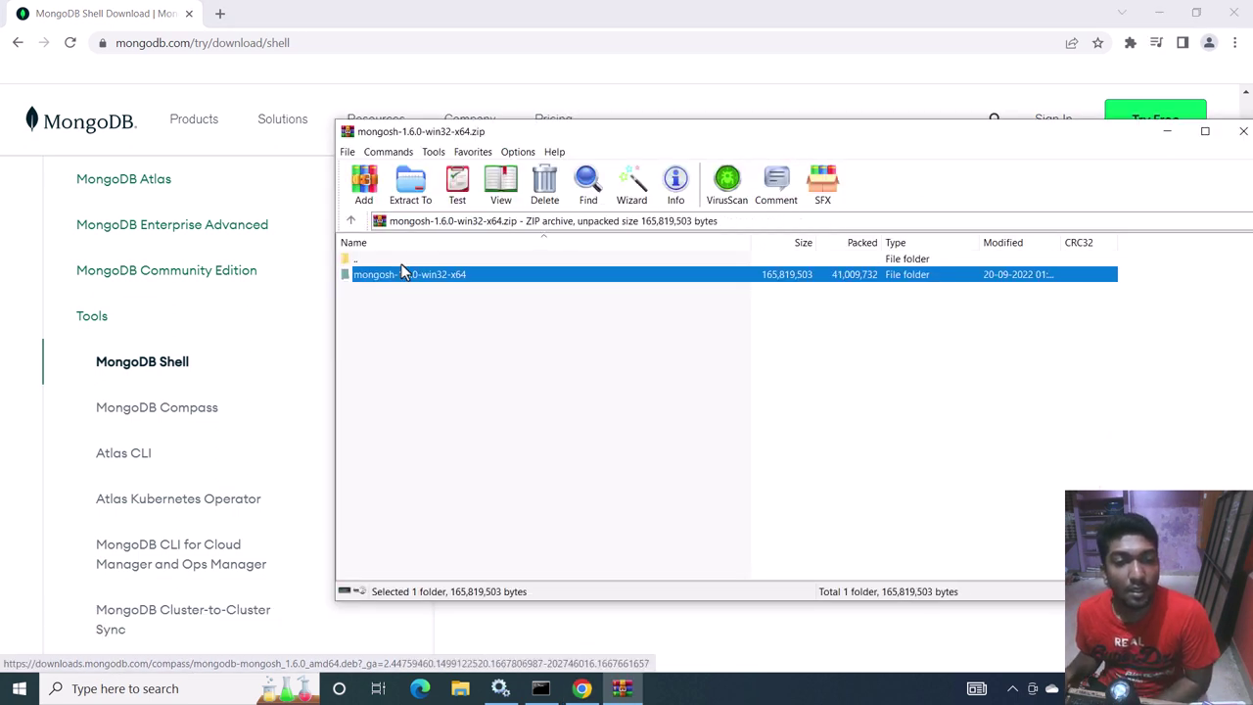
pyautogui.doubleClick(395, 284)
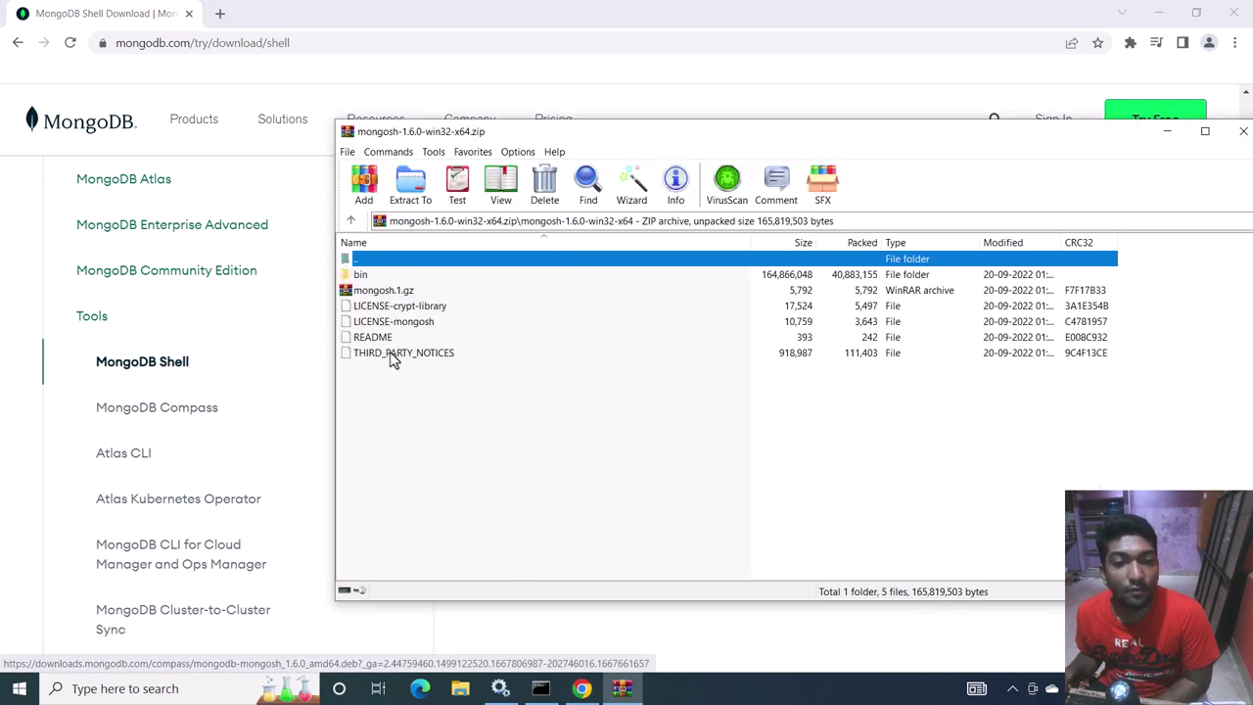
pyautogui.moveTo(398, 386); pyautogui.dragTo(397, 271)
pyautogui.rightClick(391, 276)
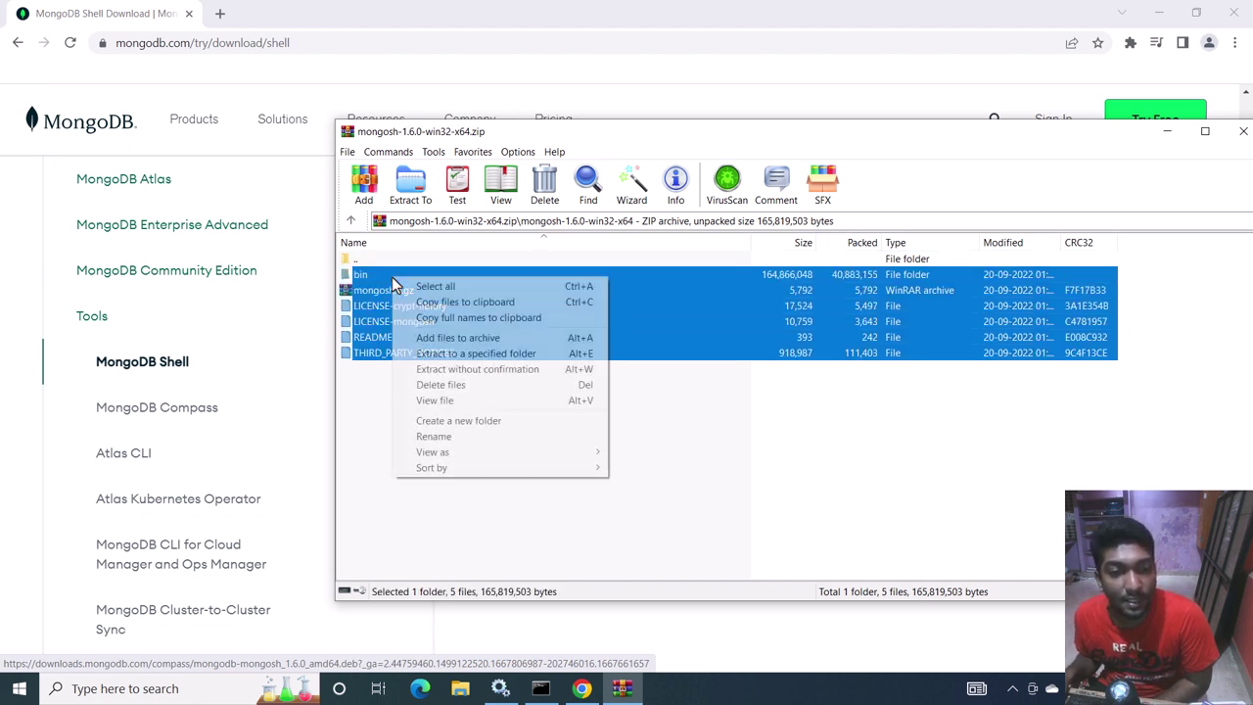
pyautogui.click(460, 351)
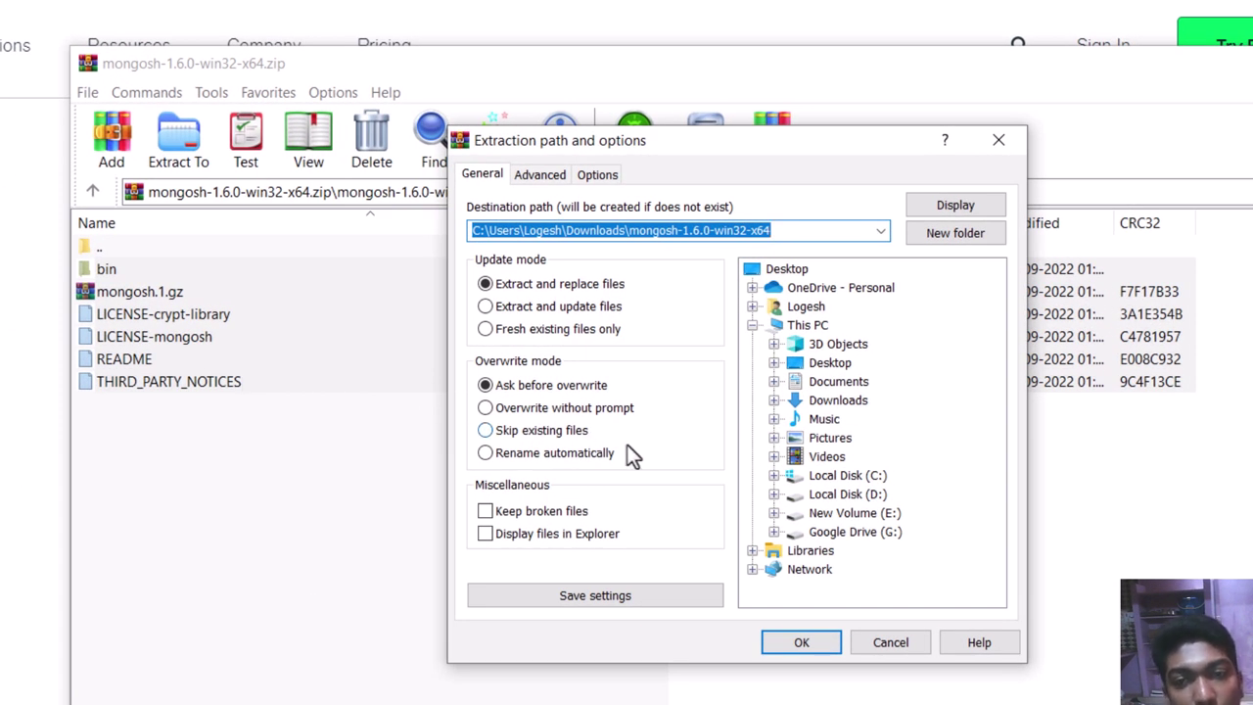
# Set the extraction destination to E:\Program Files\MongoDB\Shell and extract the selected files
pyautogui.click(774, 514)
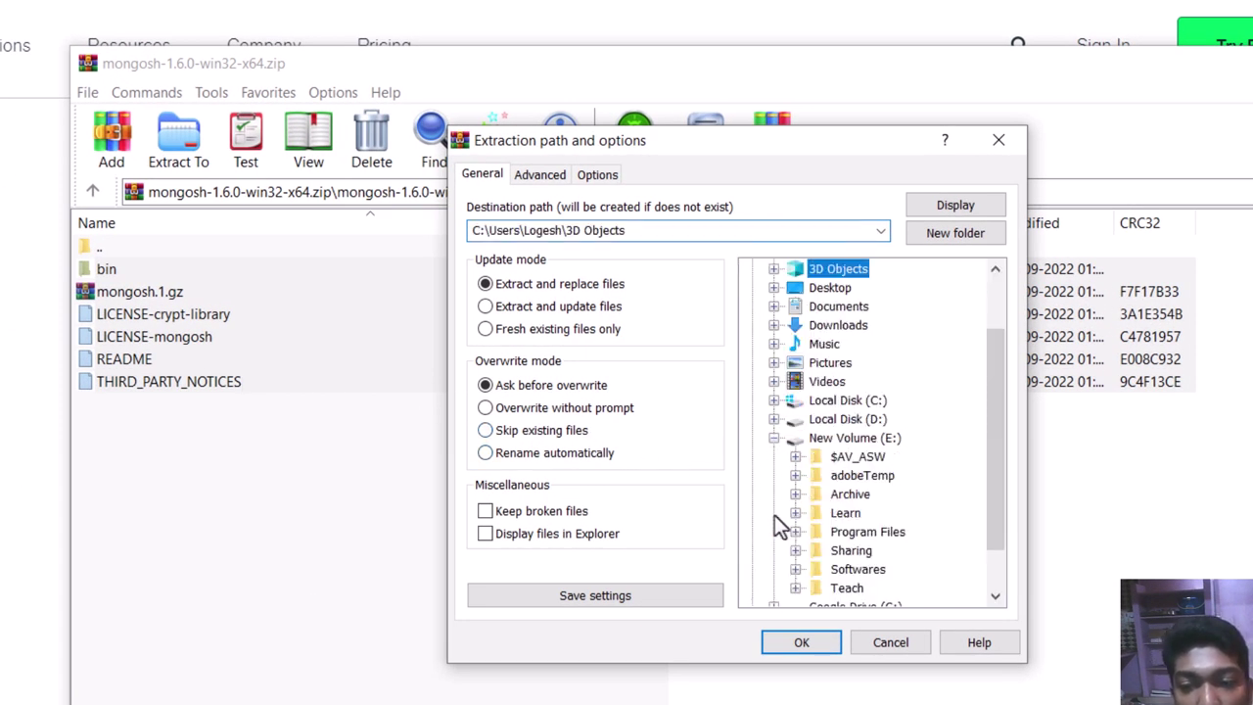
pyautogui.scroll(-1, 774, 515)
pyautogui.click(791, 475)
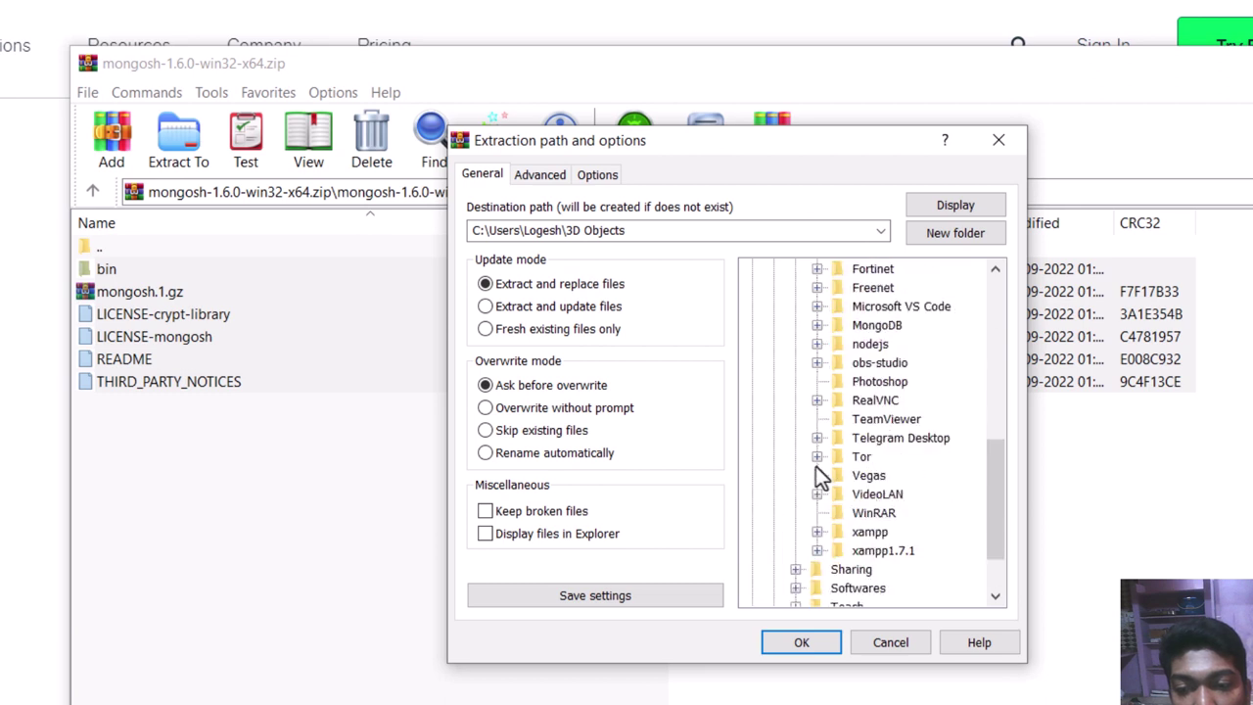
pyautogui.doubleClick(882, 326)
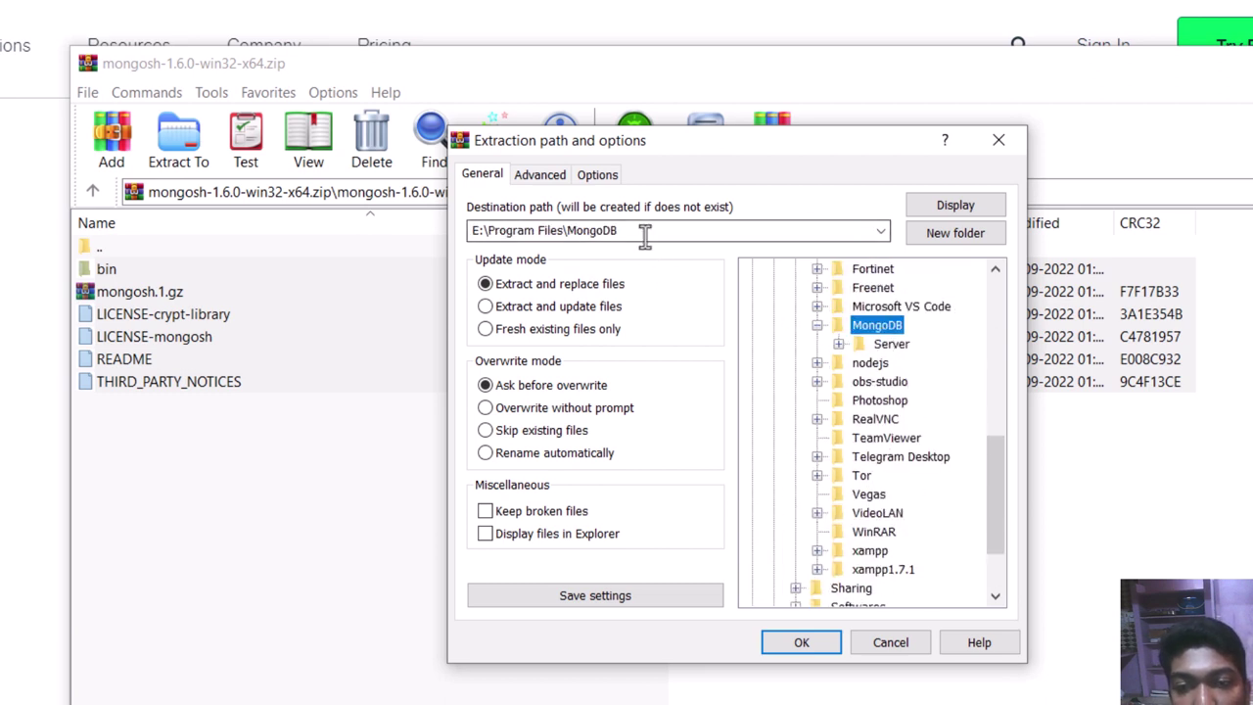
pyautogui.click(702, 230)
pyautogui.write('\\')
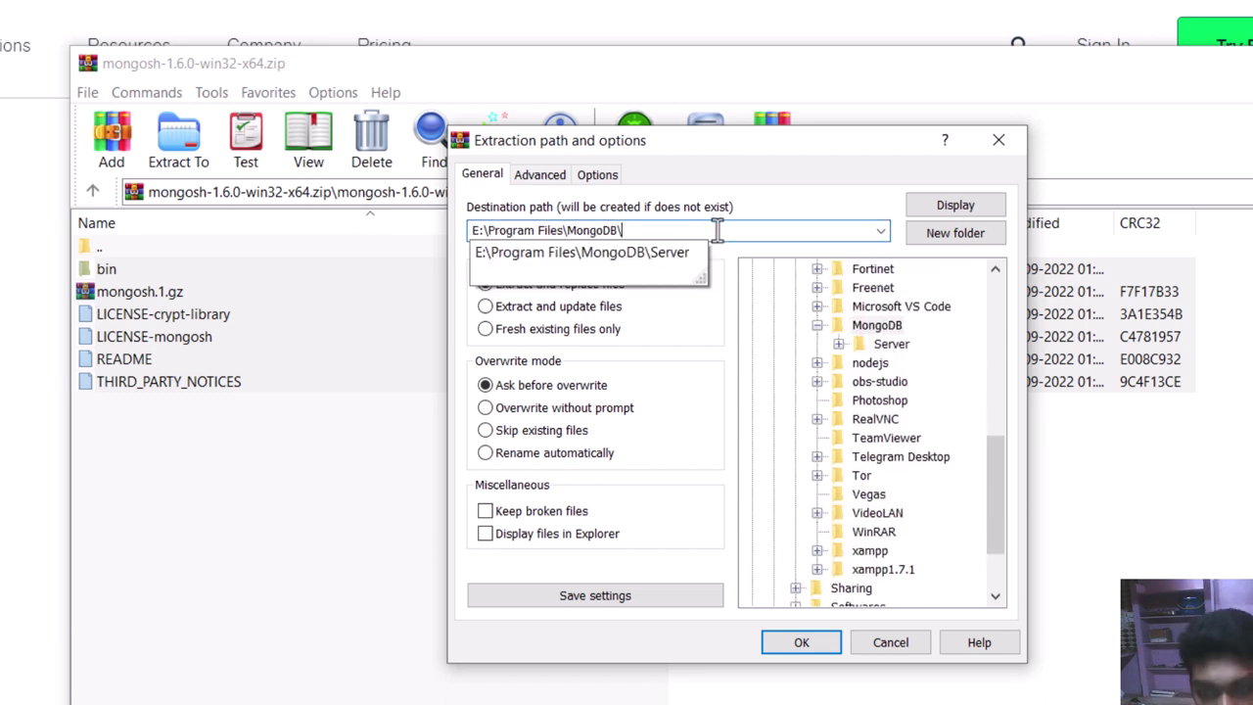
pyautogui.write('Shell')
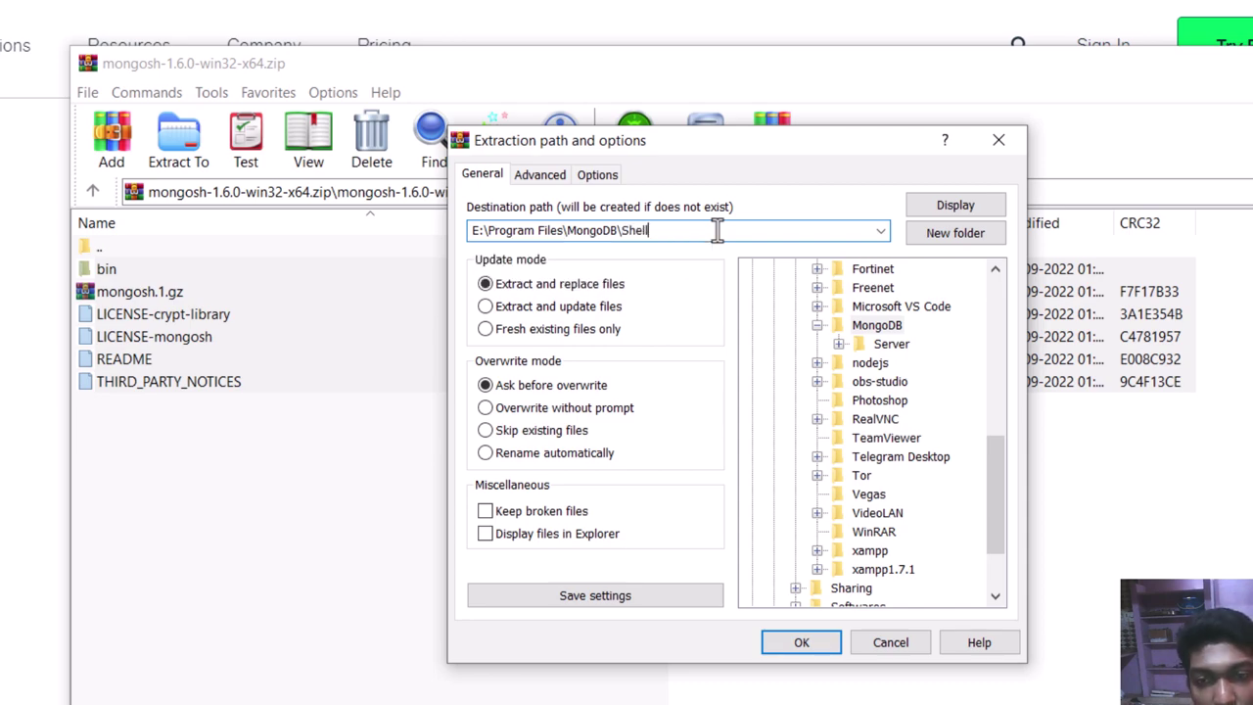
pyautogui.click(793, 642)
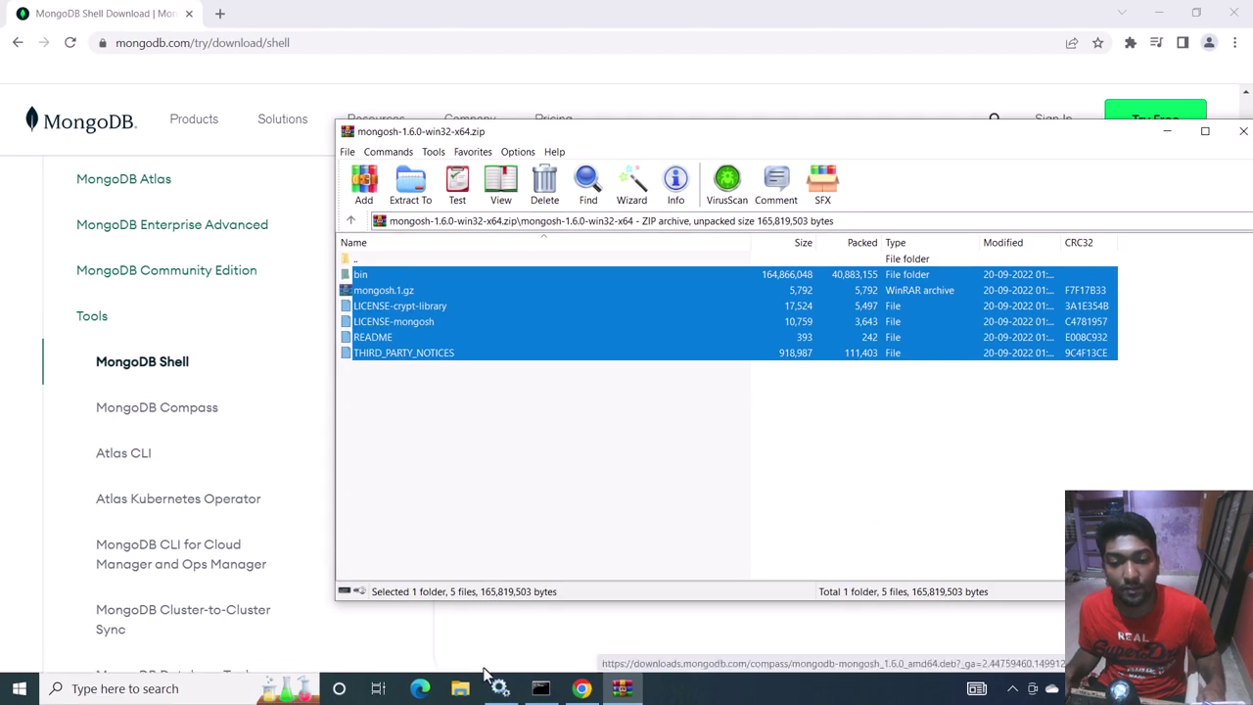
# Show the desktop, search Windows for the account's environment variables and open the user Path variable for editing
pyautogui.press('super+d')
pyautogui.click(196, 690)
pyautogui.write('env')
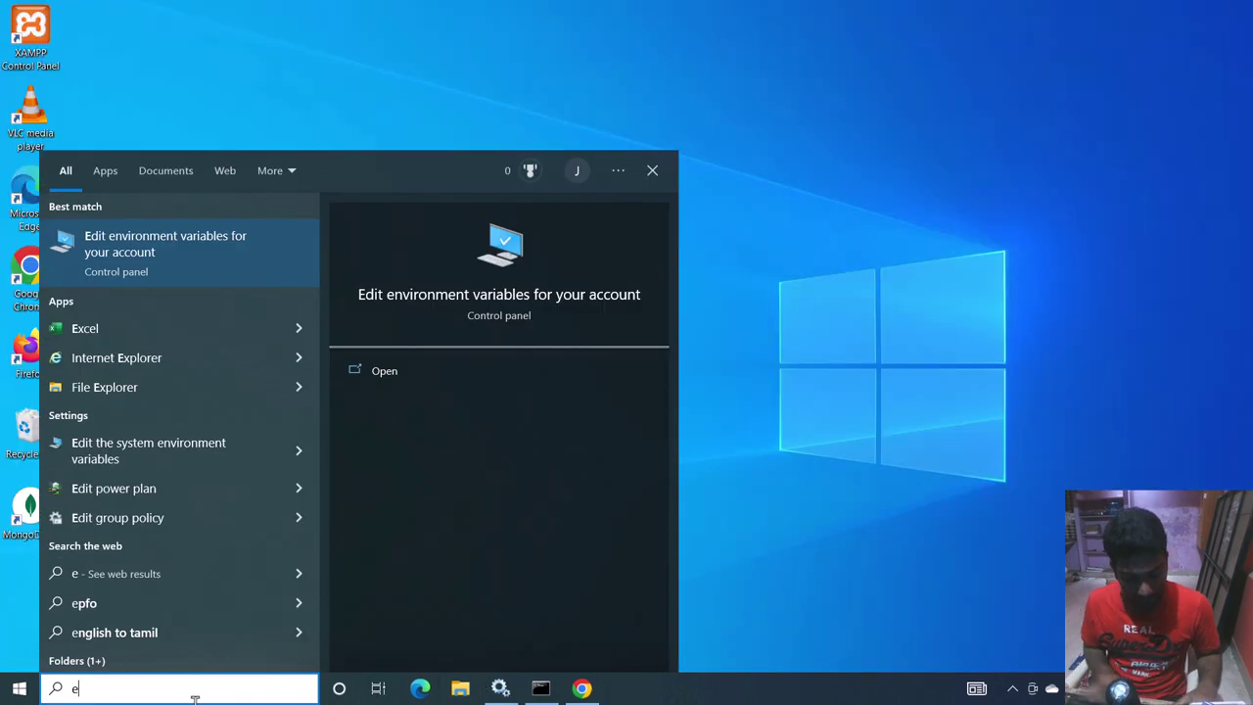
pyautogui.click(174, 274)
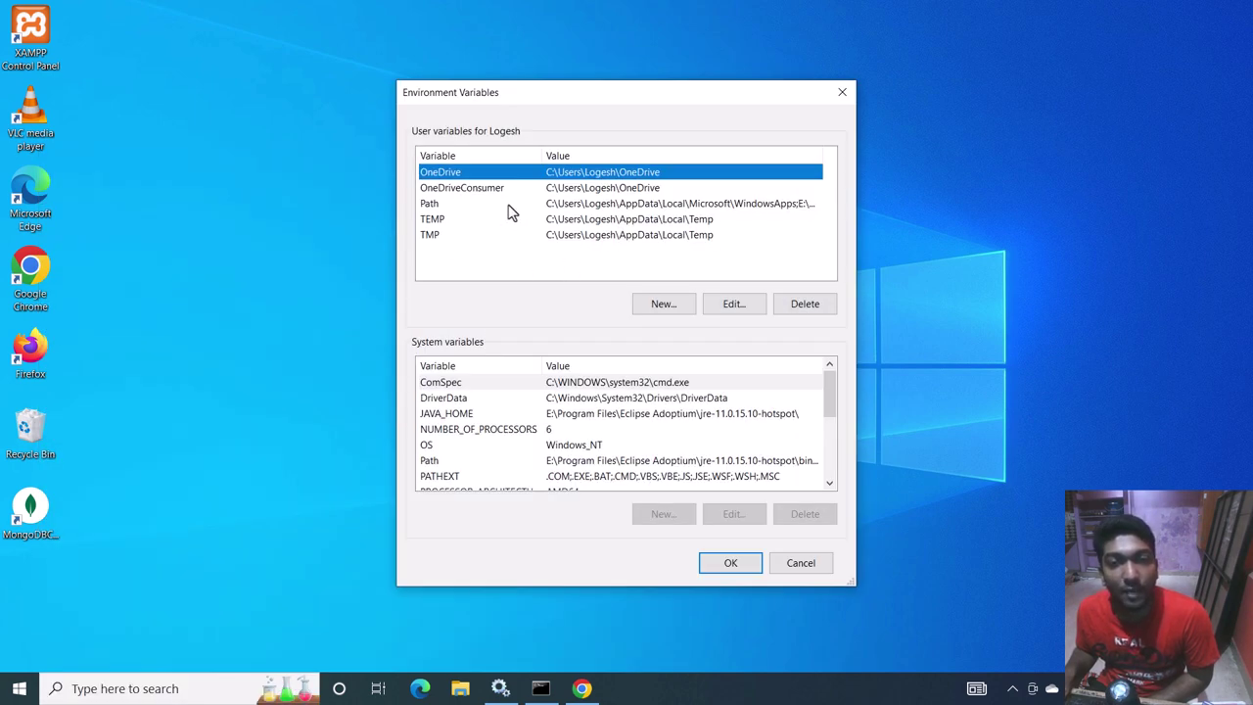
pyautogui.doubleClick(576, 206)
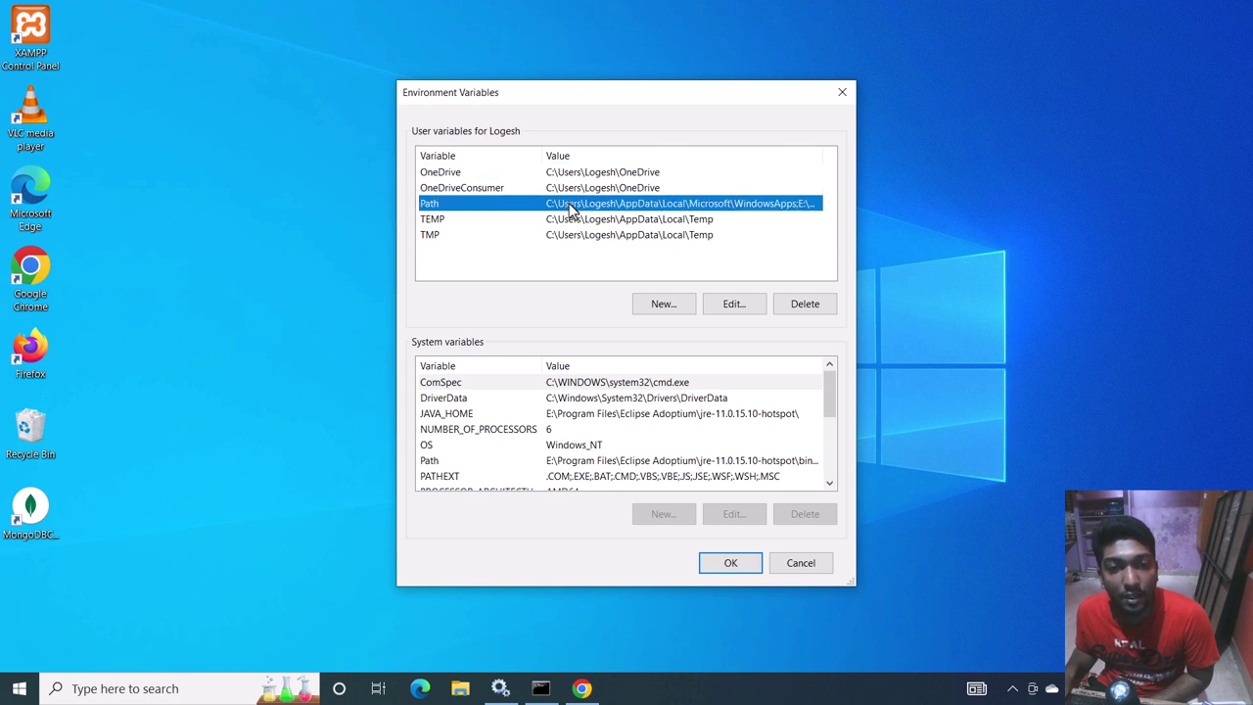
# Add the folder E:\Program Files\MongoDB\Shell\bin as a new user Path entry and save the environment variables
pyautogui.click(775, 175)
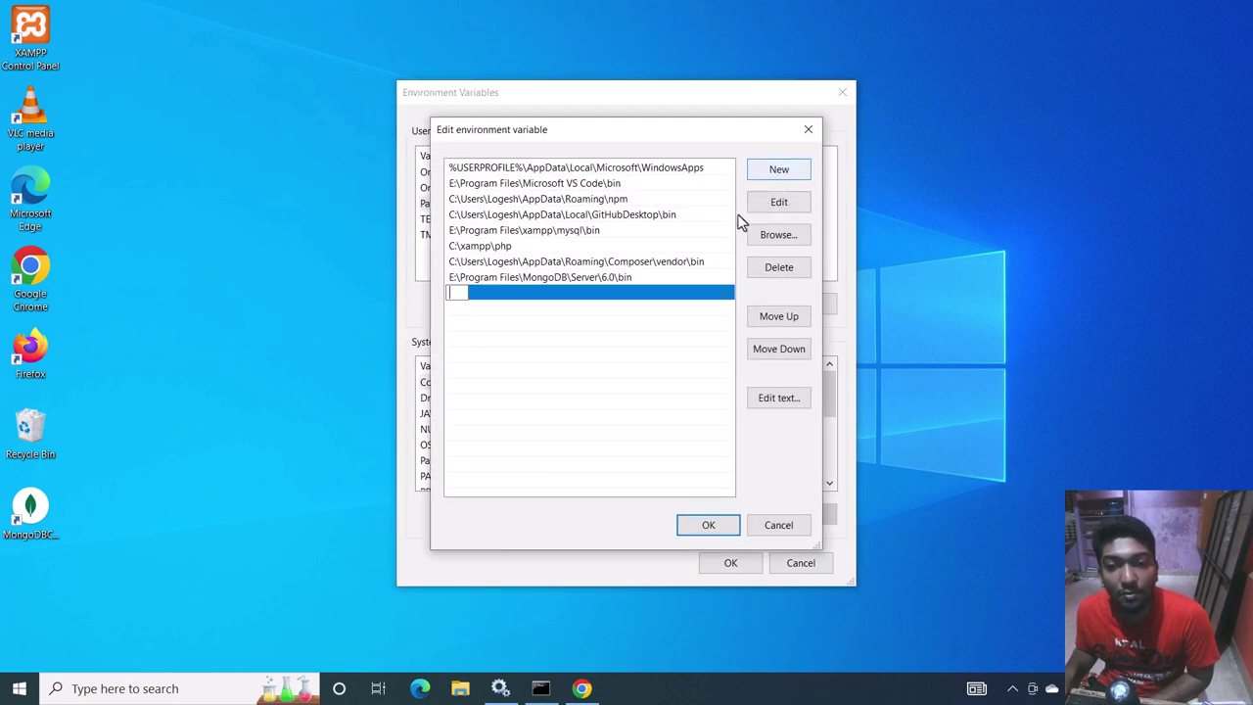
pyautogui.click(792, 237)
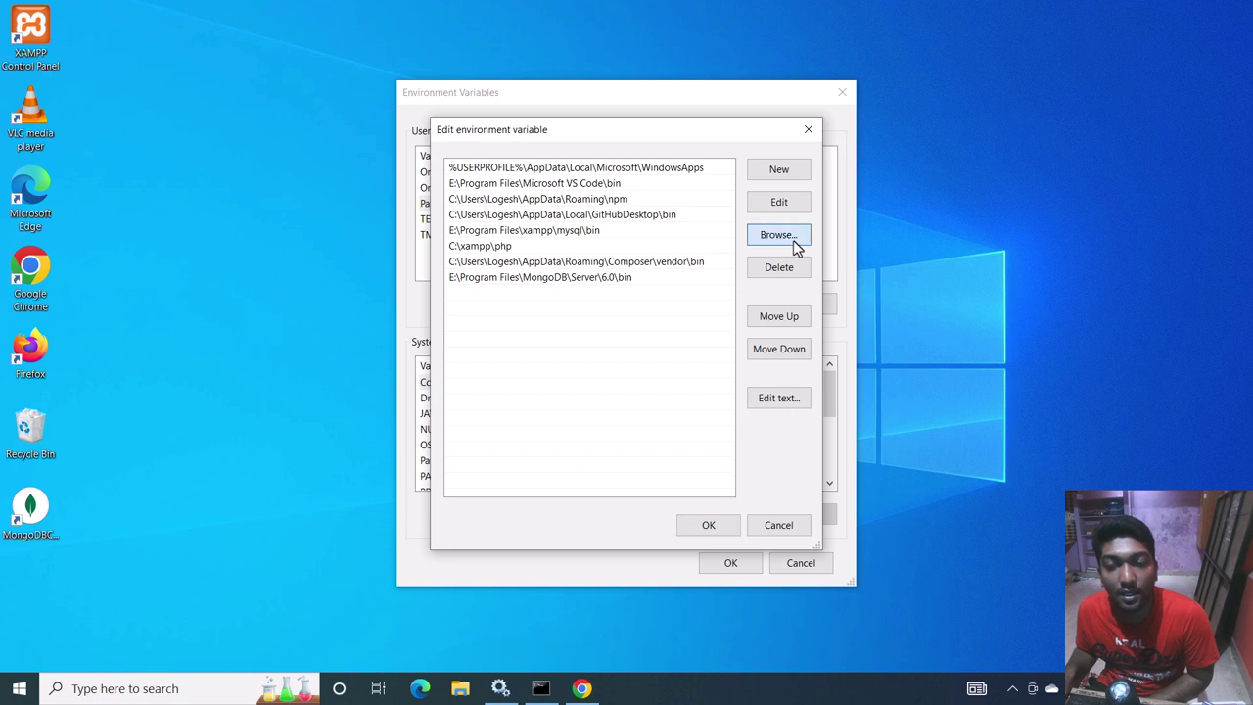
pyautogui.click(563, 334)
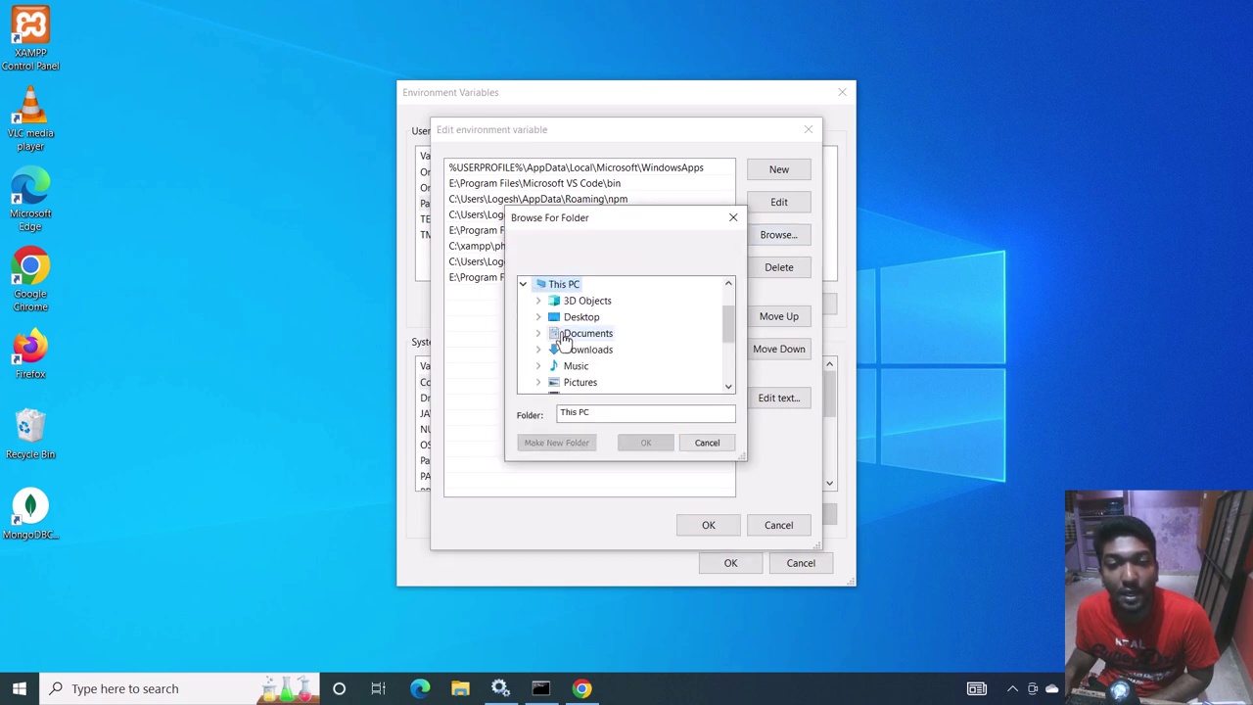
pyautogui.scroll(-2, 588, 342)
pyautogui.click(599, 350)
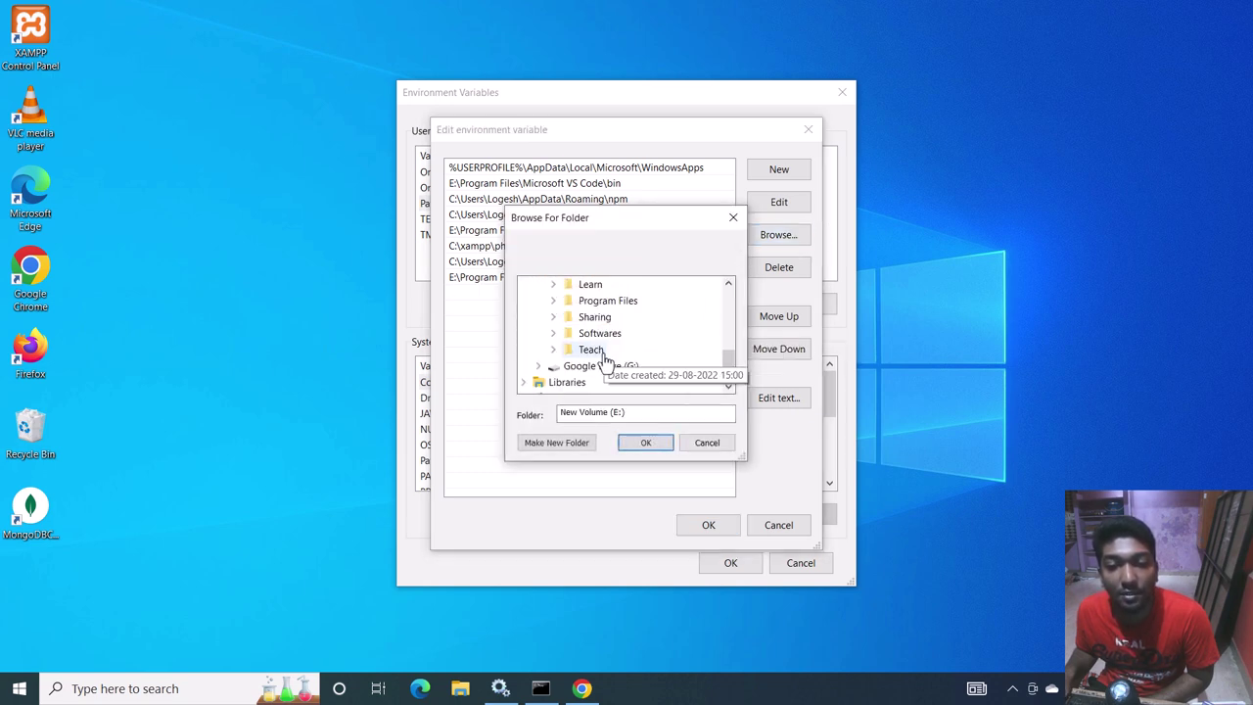
pyautogui.click(606, 285)
pyautogui.scroll(-1, 602, 354)
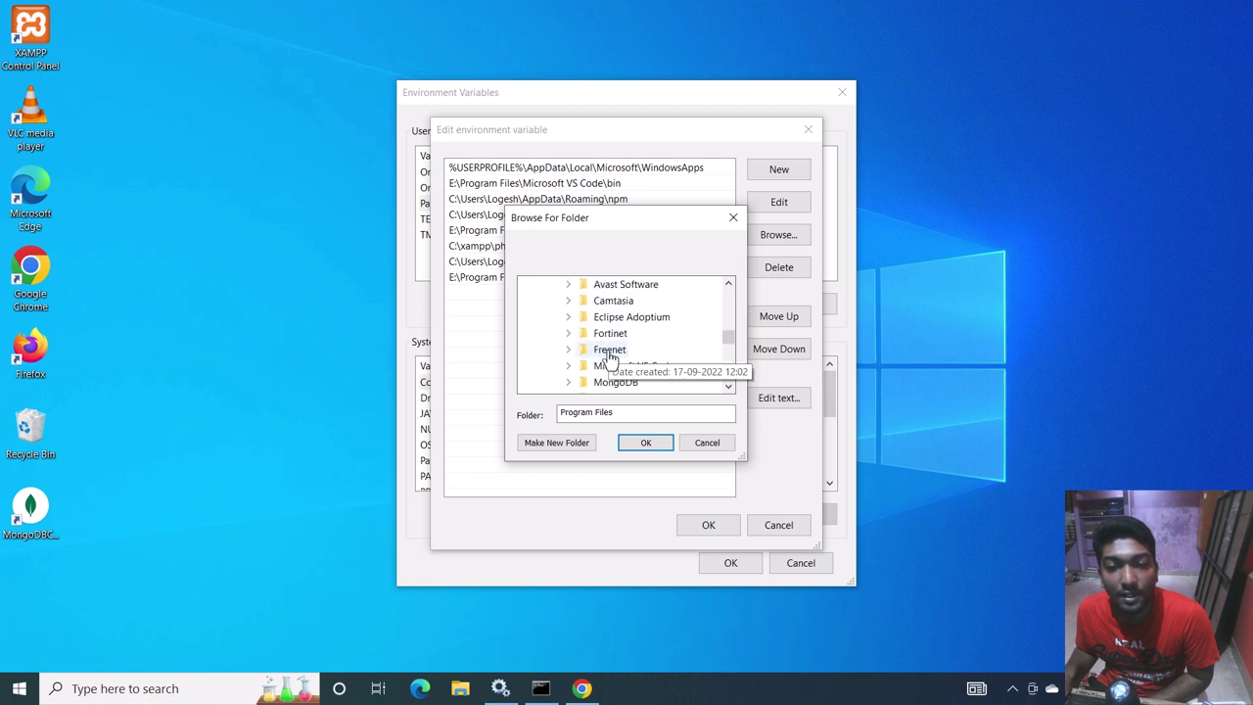
pyautogui.click(614, 382)
pyautogui.scroll(-2, 617, 333)
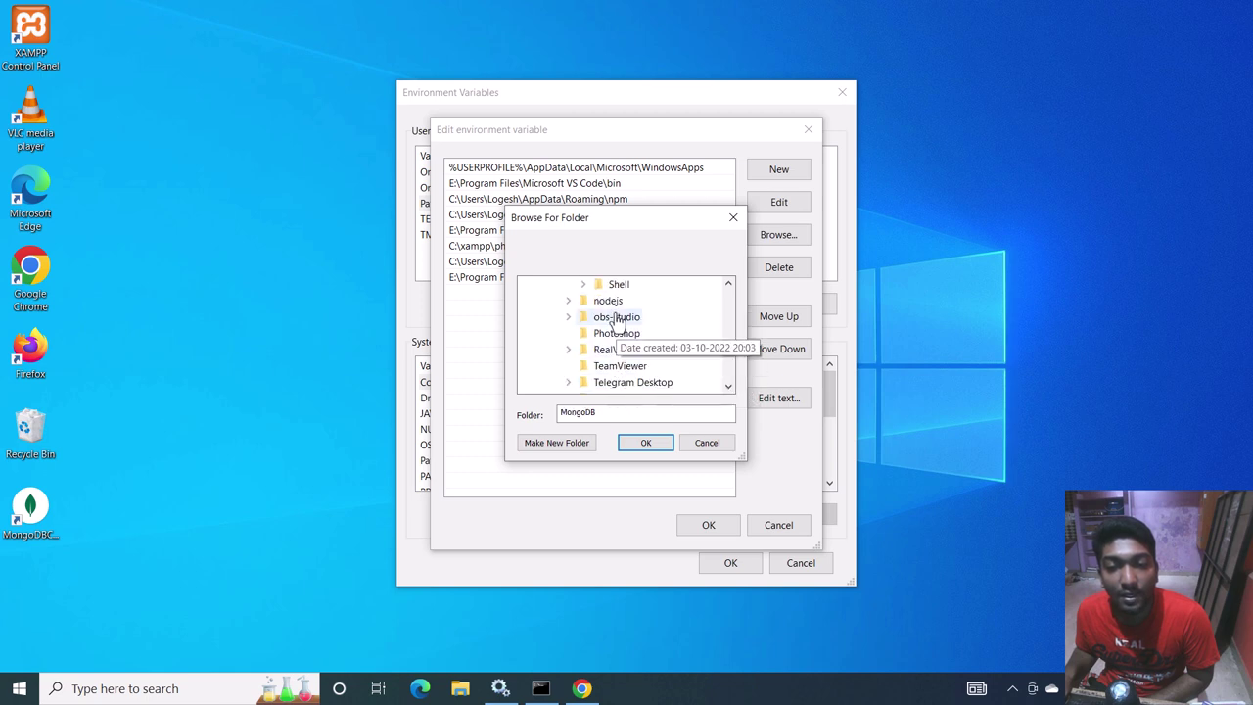
pyautogui.scroll(2, 617, 333)
pyautogui.click(615, 382)
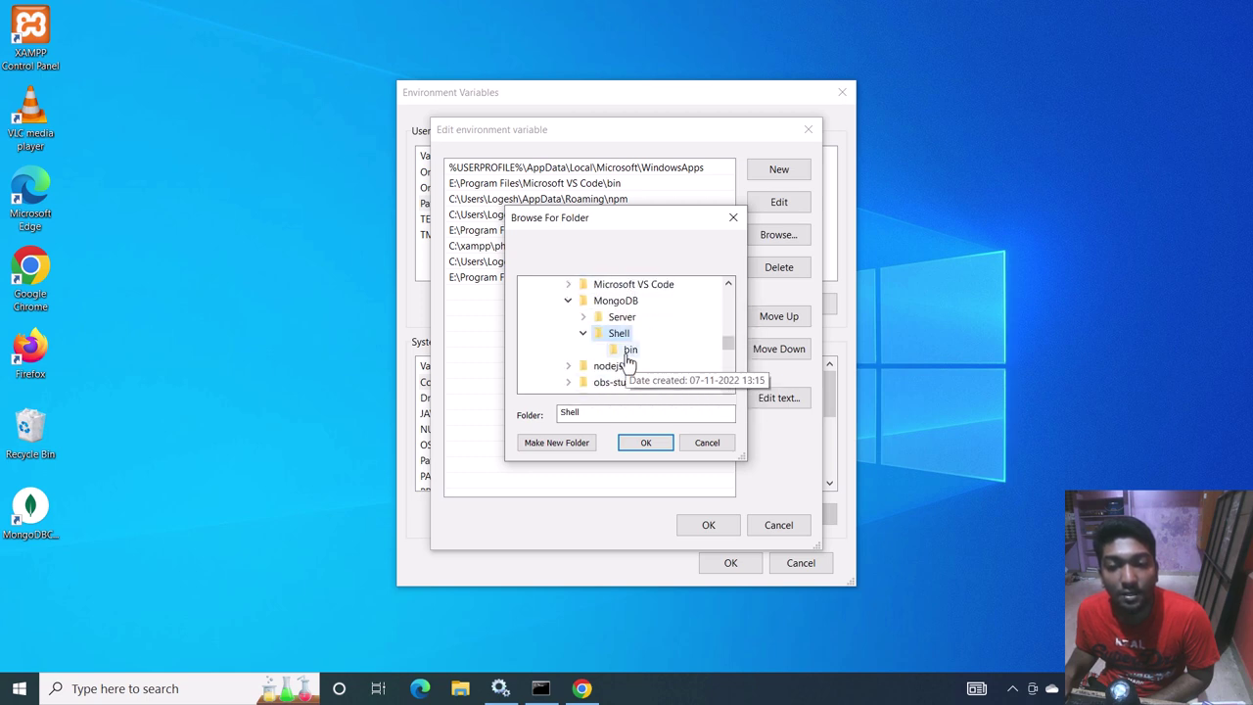
pyautogui.click(631, 350)
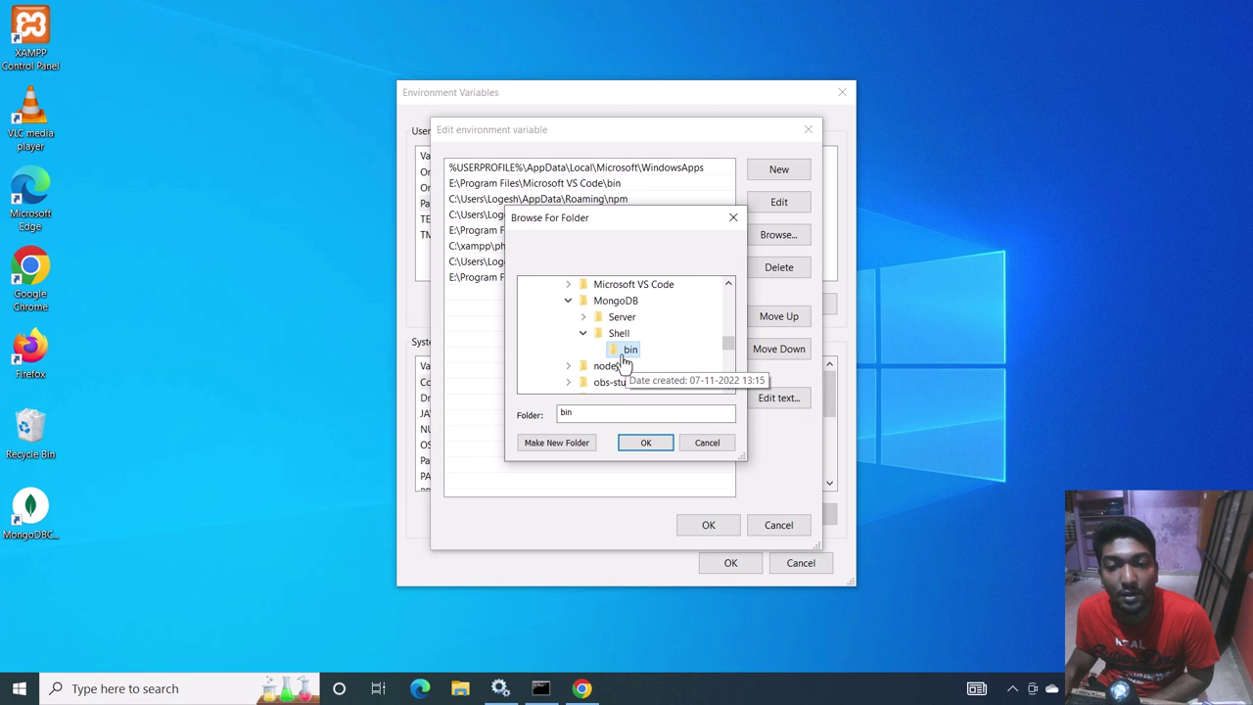
pyautogui.click(646, 443)
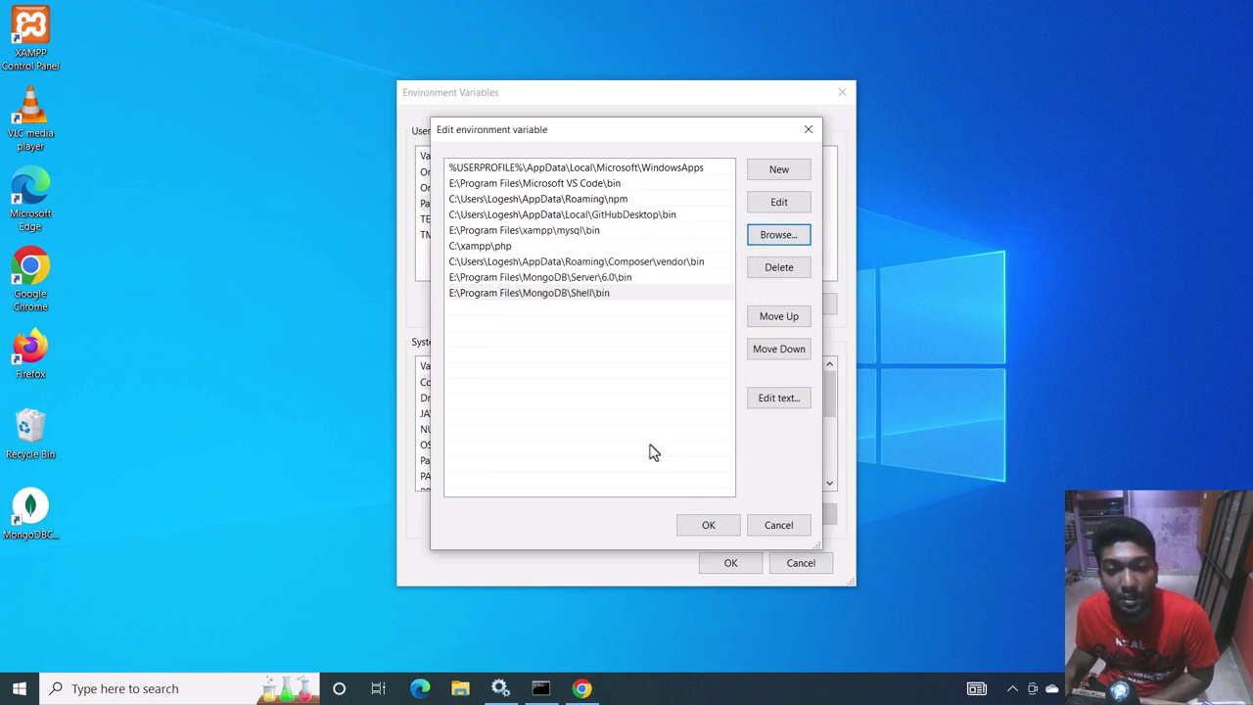
pyautogui.click(719, 529)
pyautogui.click(730, 561)
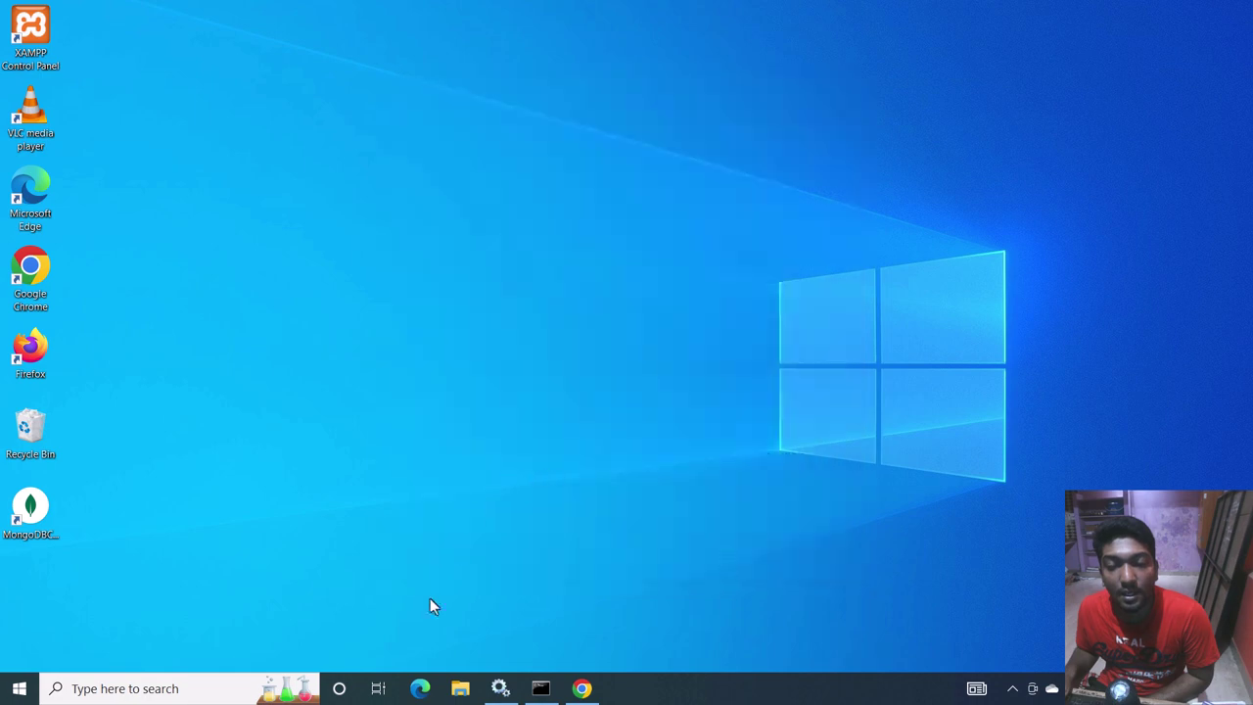
# Close the old Command Prompt window and open a fresh Command Prompt through the Windows search
pyautogui.click(540, 689)
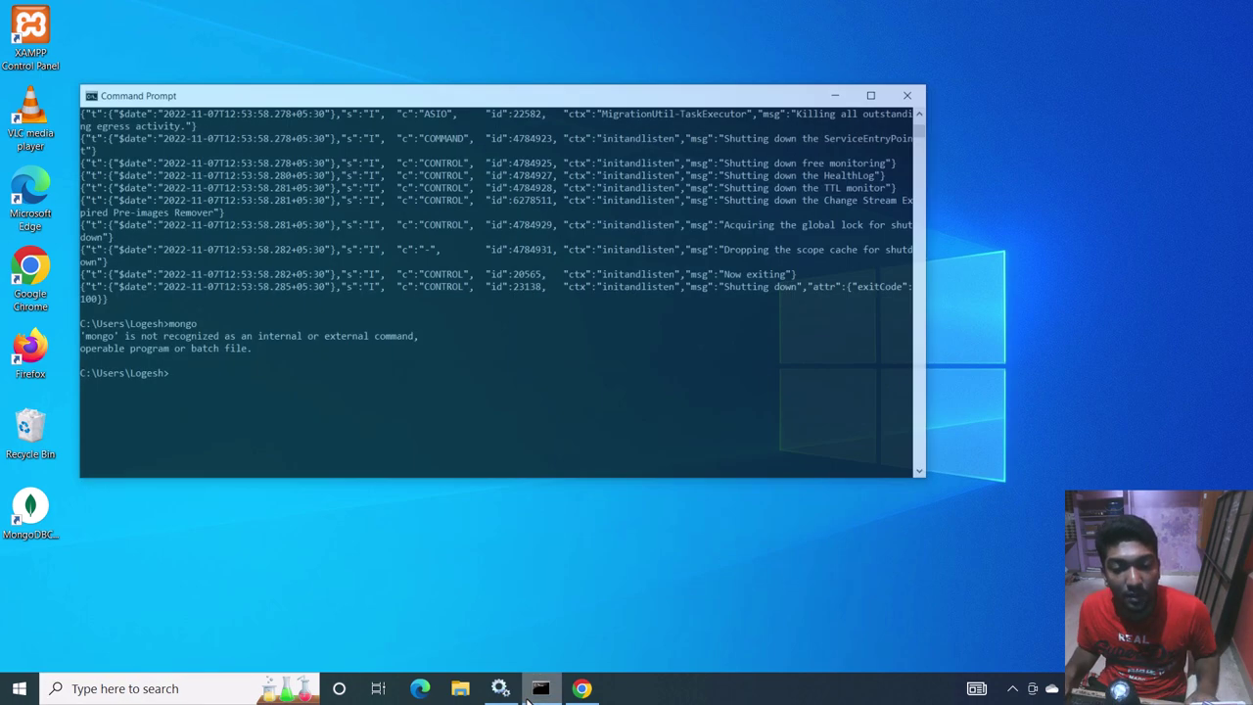
pyautogui.scroll(6, 428, 304)
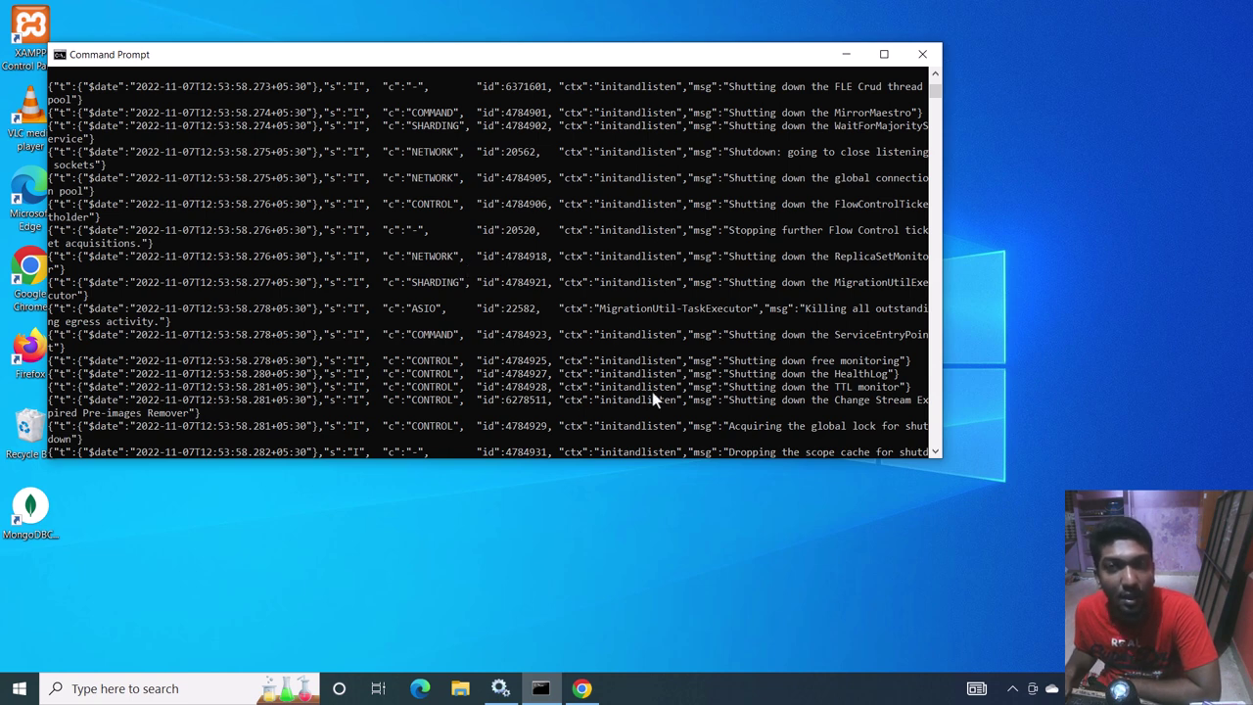
pyautogui.click(923, 55)
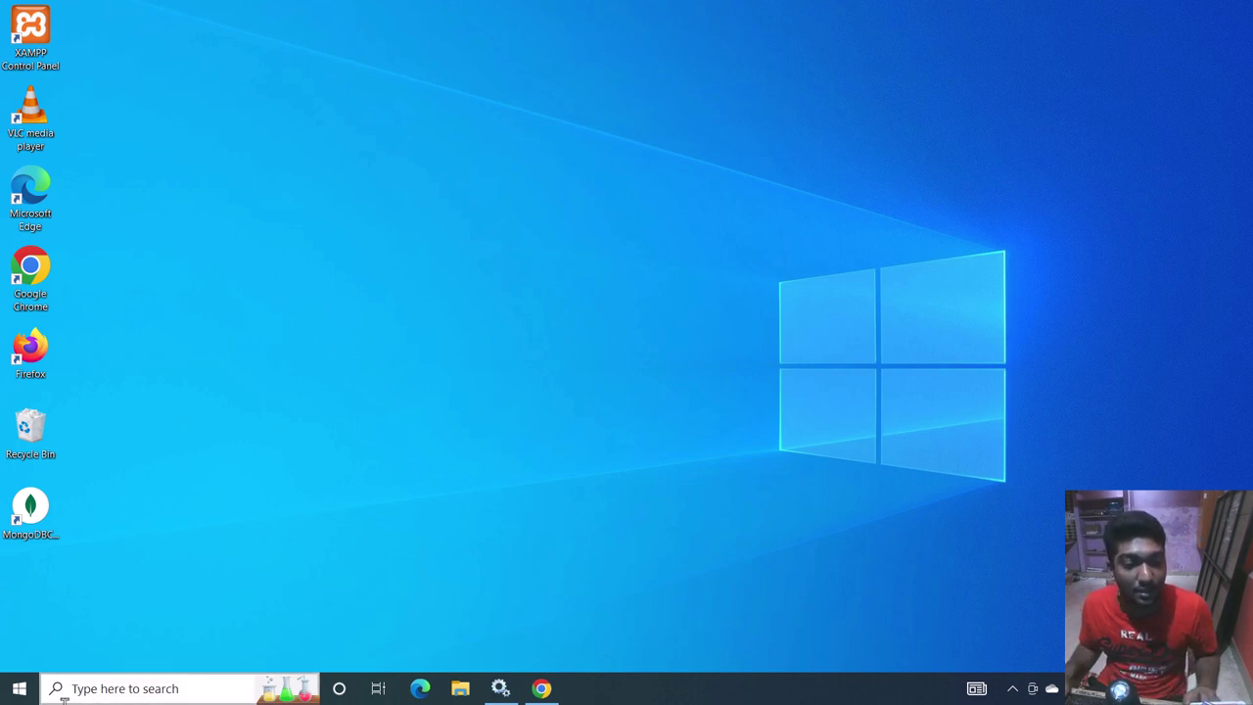
pyautogui.click(123, 693)
pyautogui.write('c')
pyautogui.press('Return')
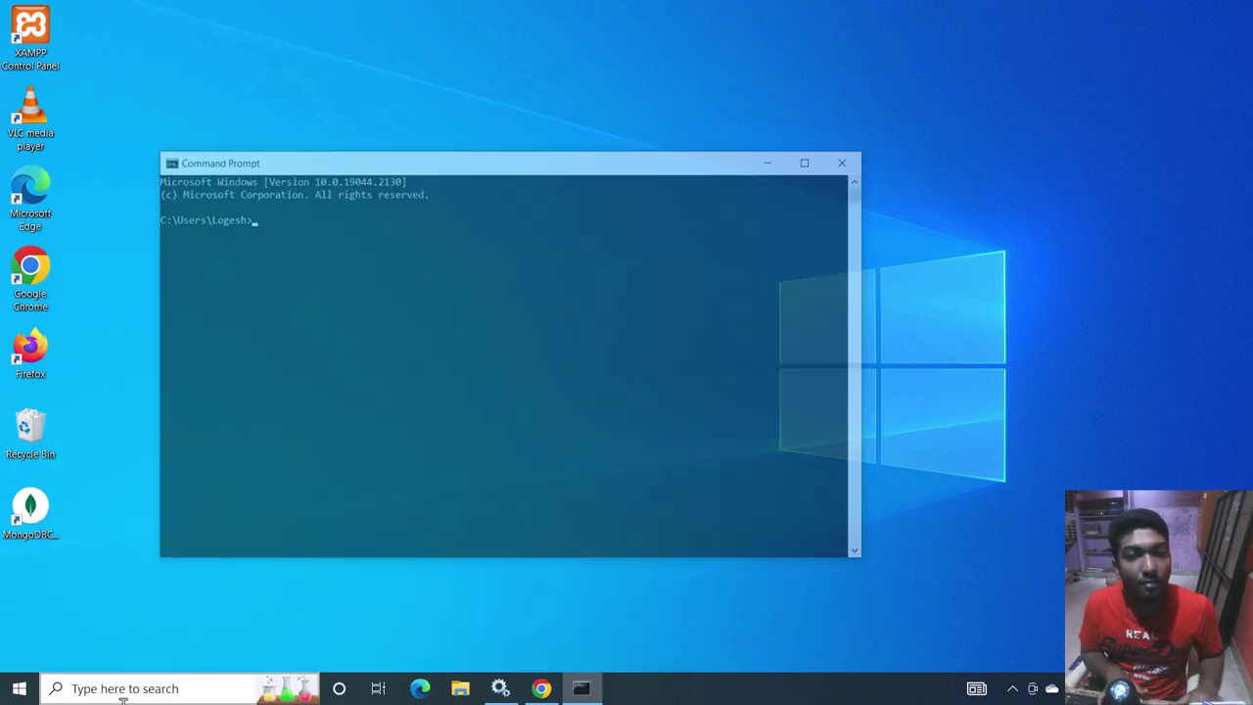
# Start MongoDB Shell with the mongosh command and review its connection and version details
pyautogui.write('mongosh')
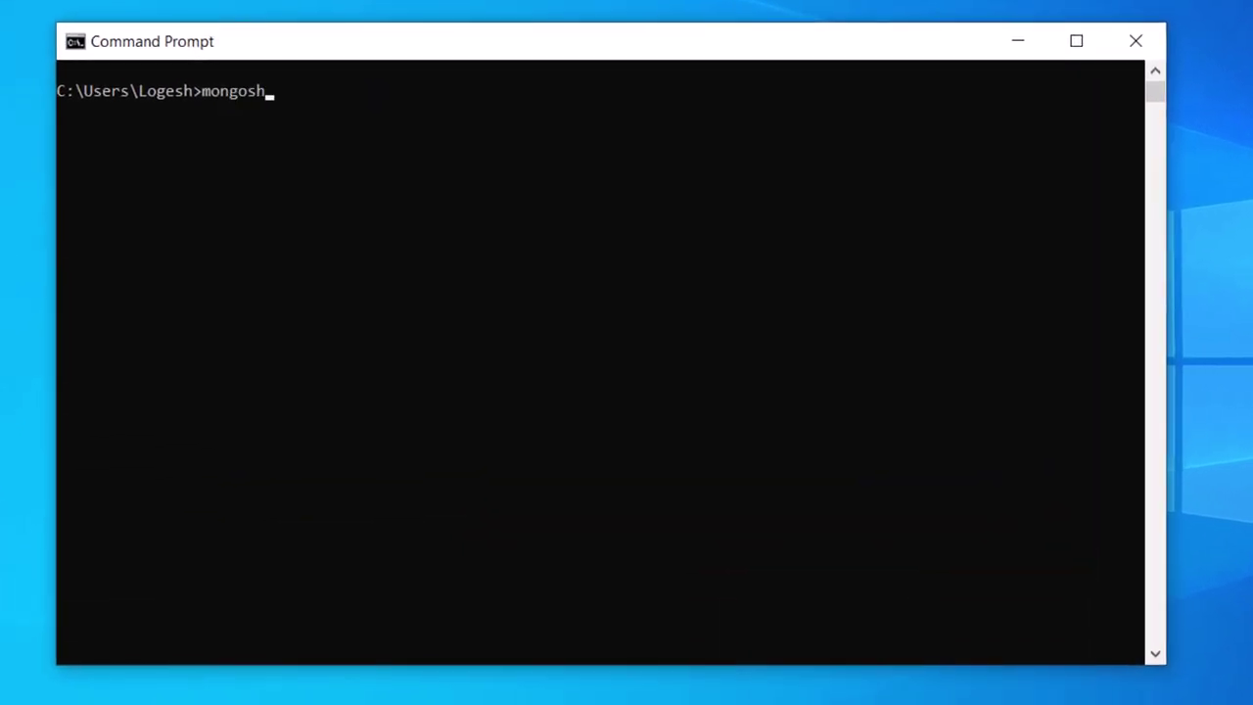
pyautogui.press('Return')
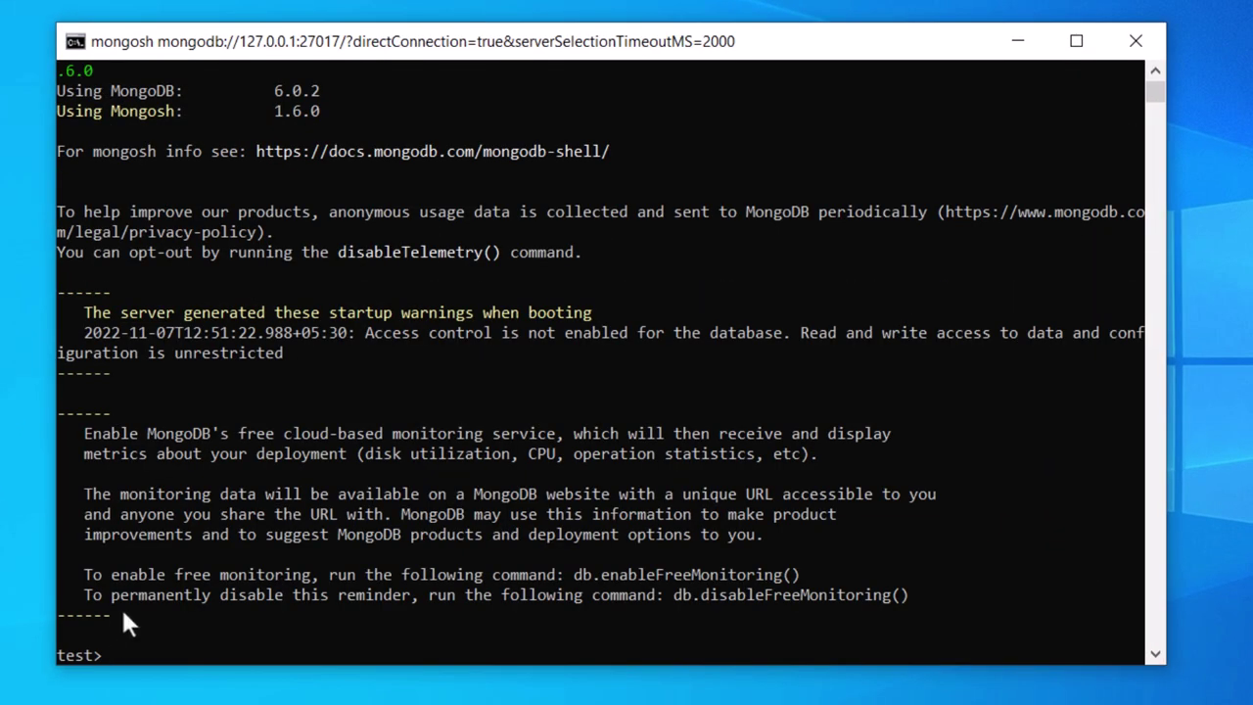
pyautogui.scroll(2, 353, 284)
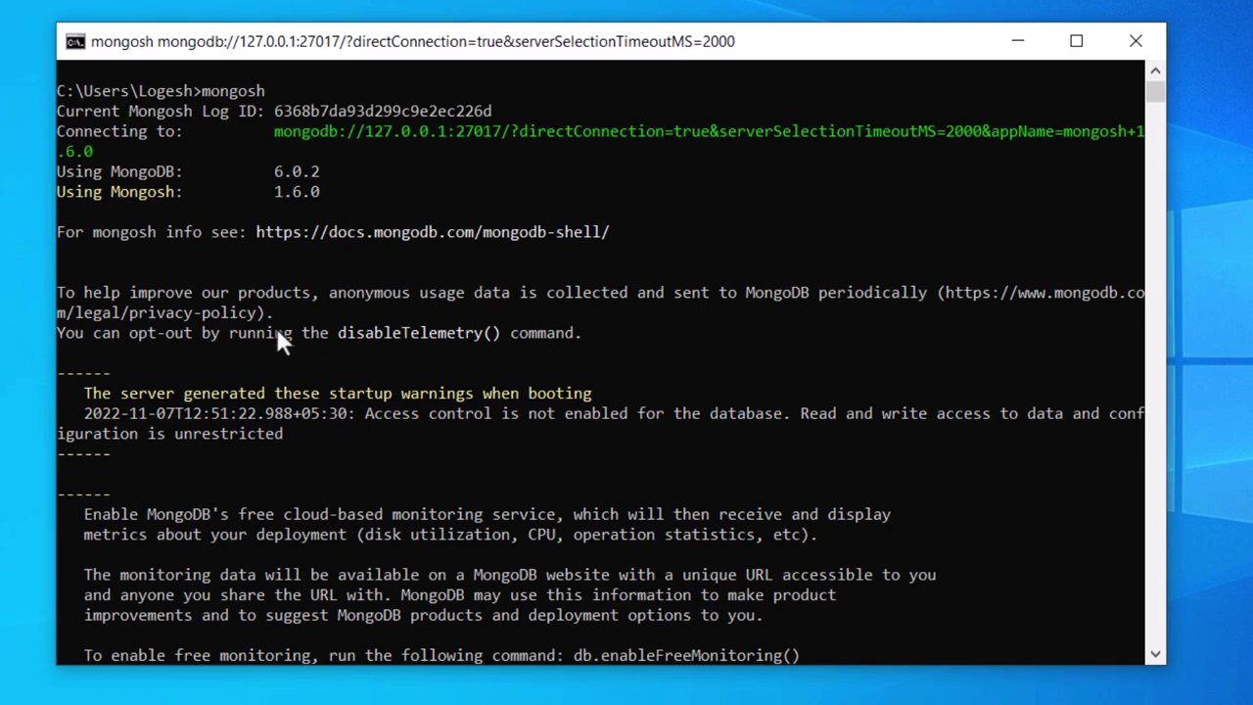
pyautogui.scroll(-6, 275, 327)
pyautogui.scroll(3, 260, 390)
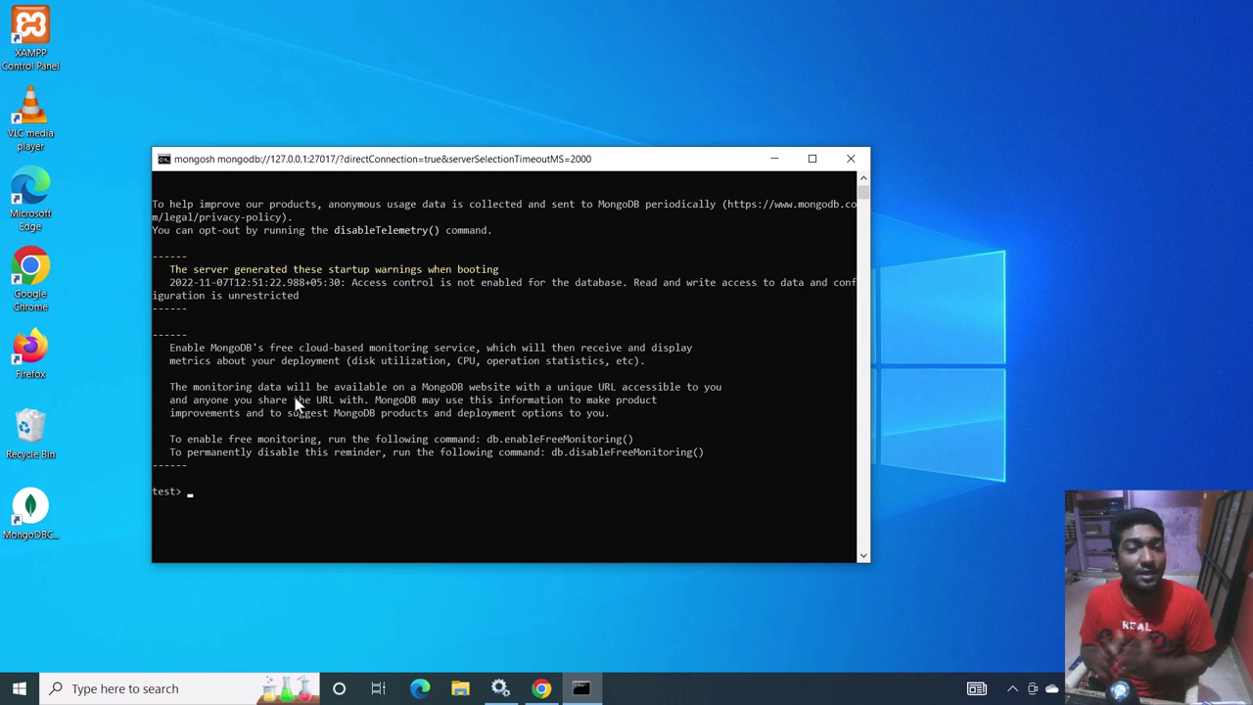
pyautogui.scroll(3, 311, 294)
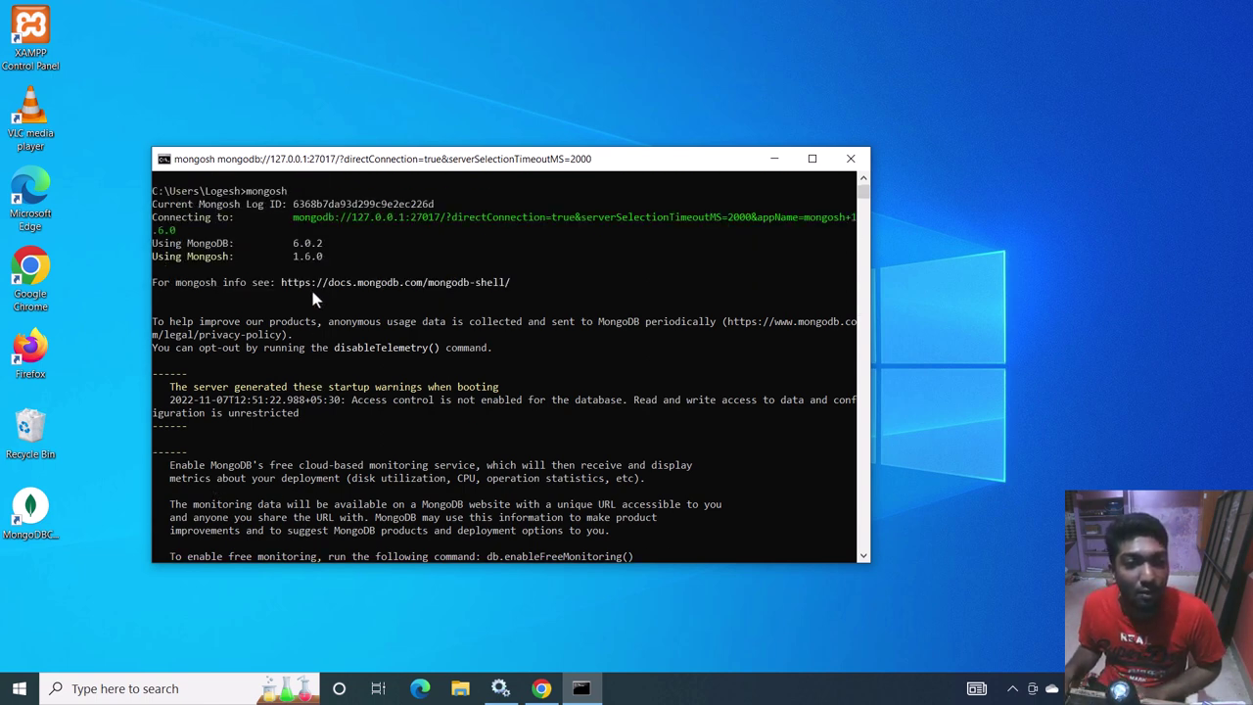
pyautogui.scroll(-4, 168, 460)
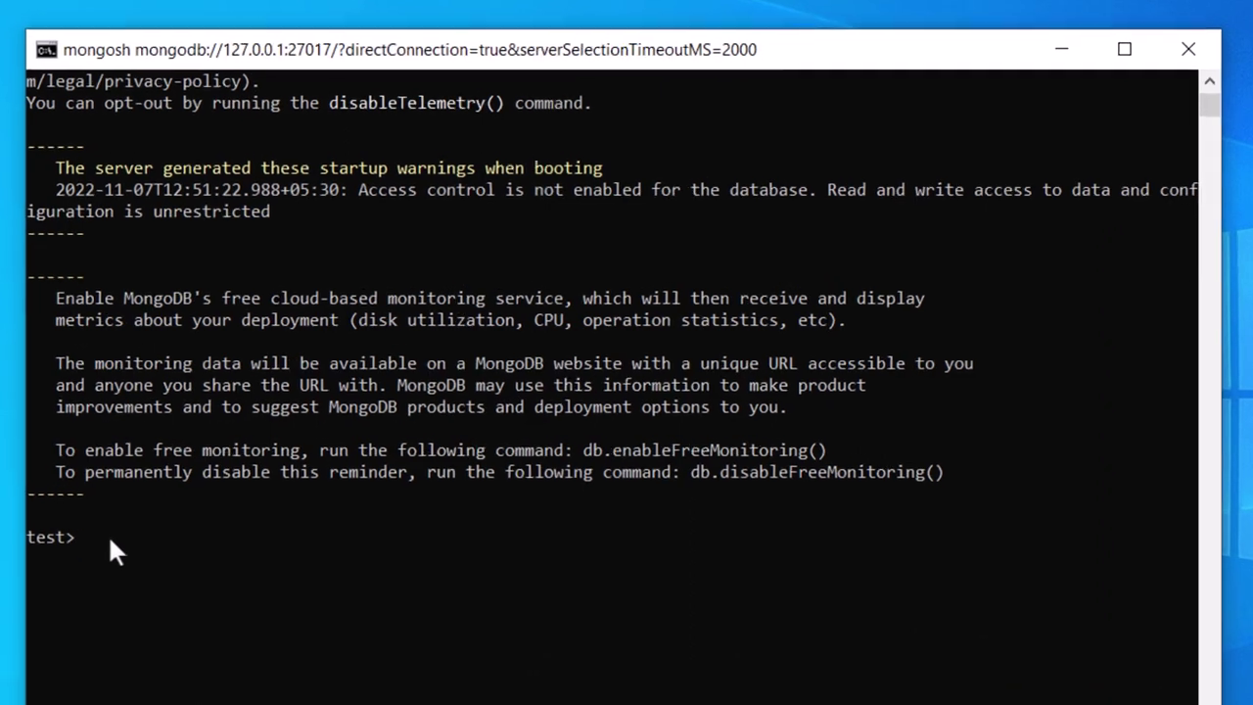
# List the server's databases with show dbs and highlight the listed database names and sizes
pyautogui.write('show dbs')
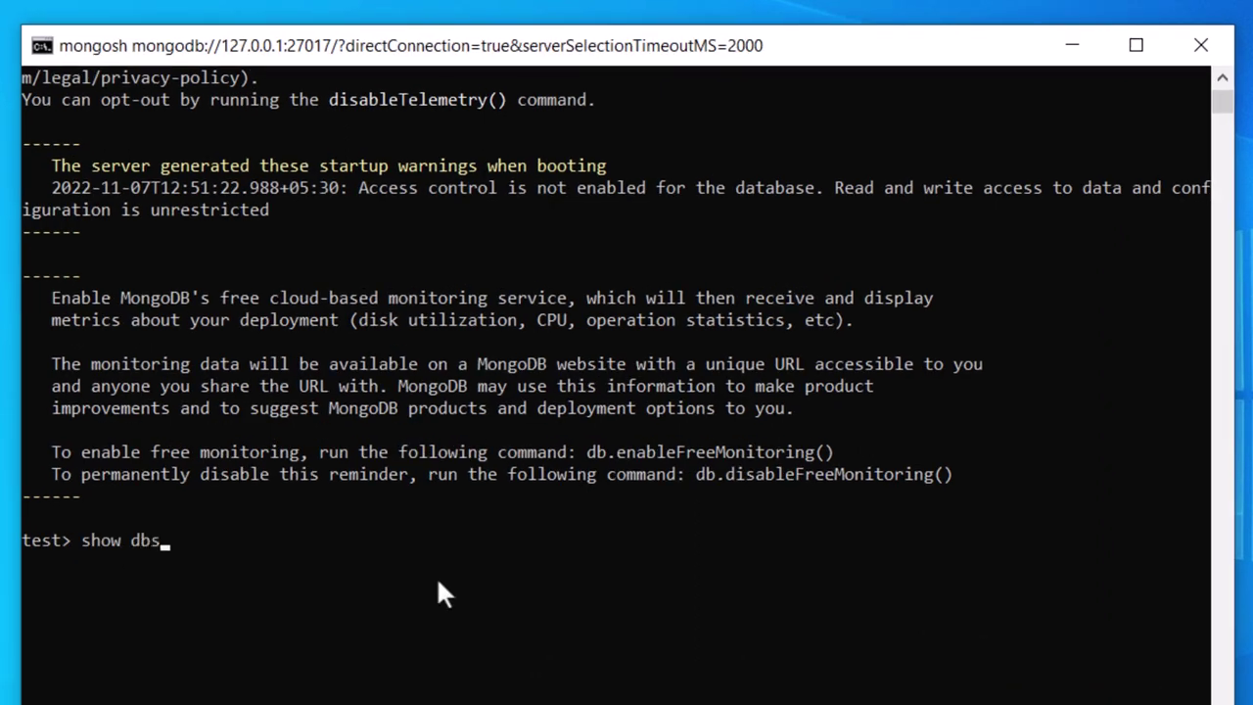
pyautogui.scroll(3, 436, 575)
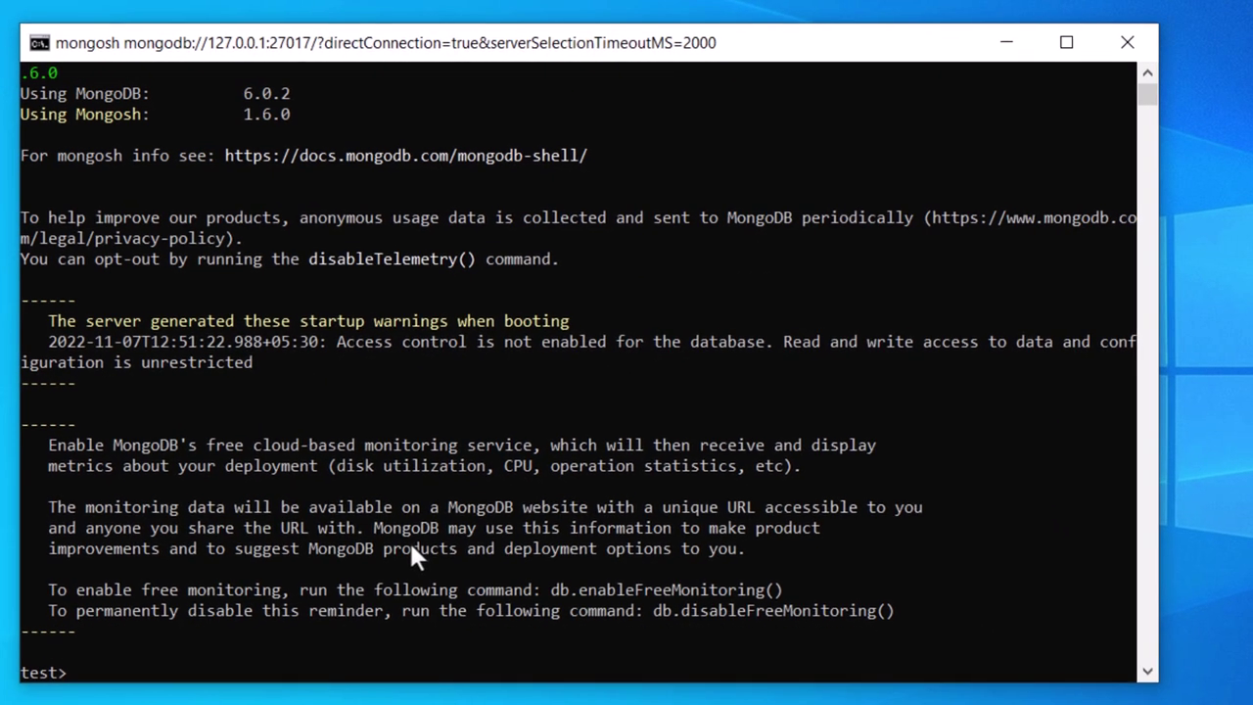
pyautogui.press('Return')
pyautogui.scroll(-1, 360, 490)
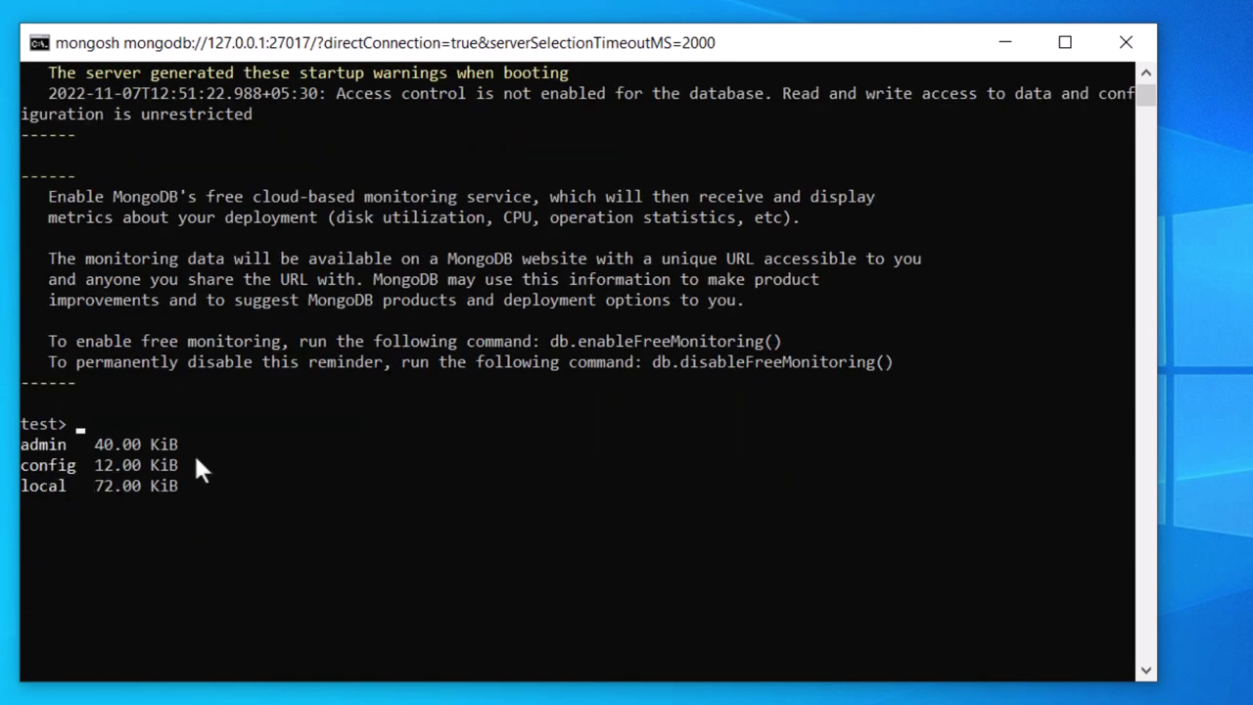
pyautogui.scroll(1, 158, 526)
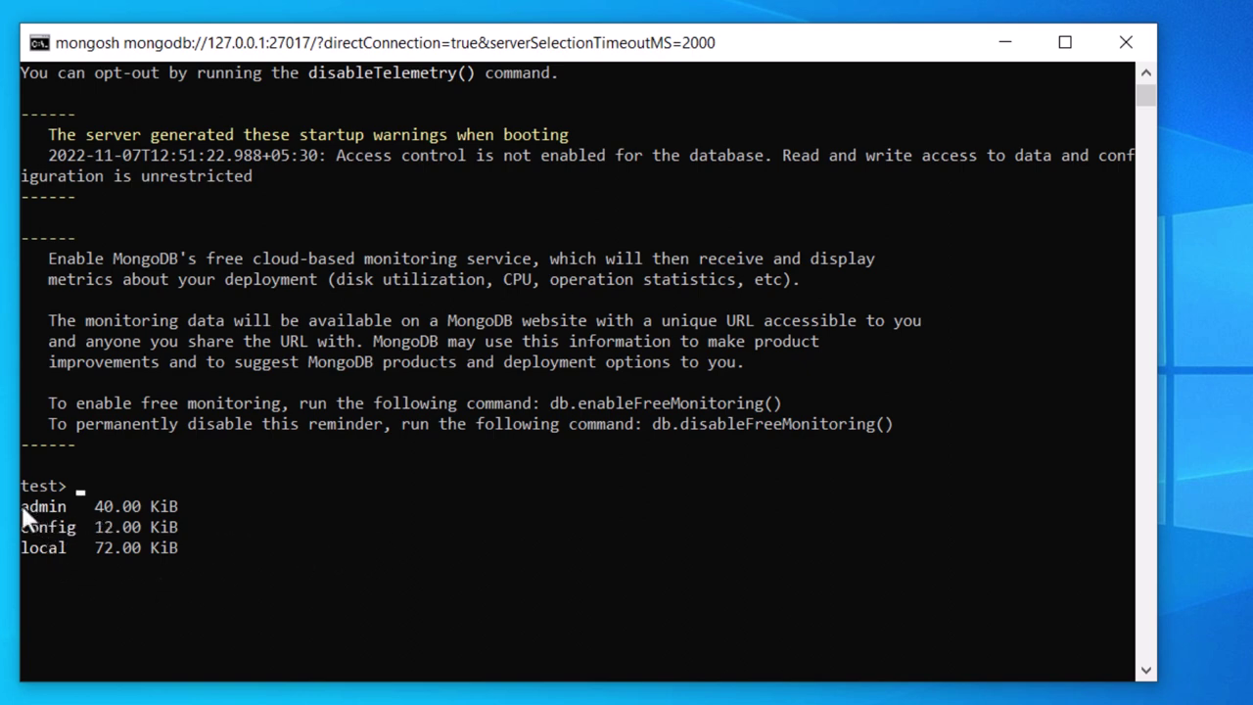
pyautogui.moveTo(21, 502); pyautogui.dragTo(213, 558)
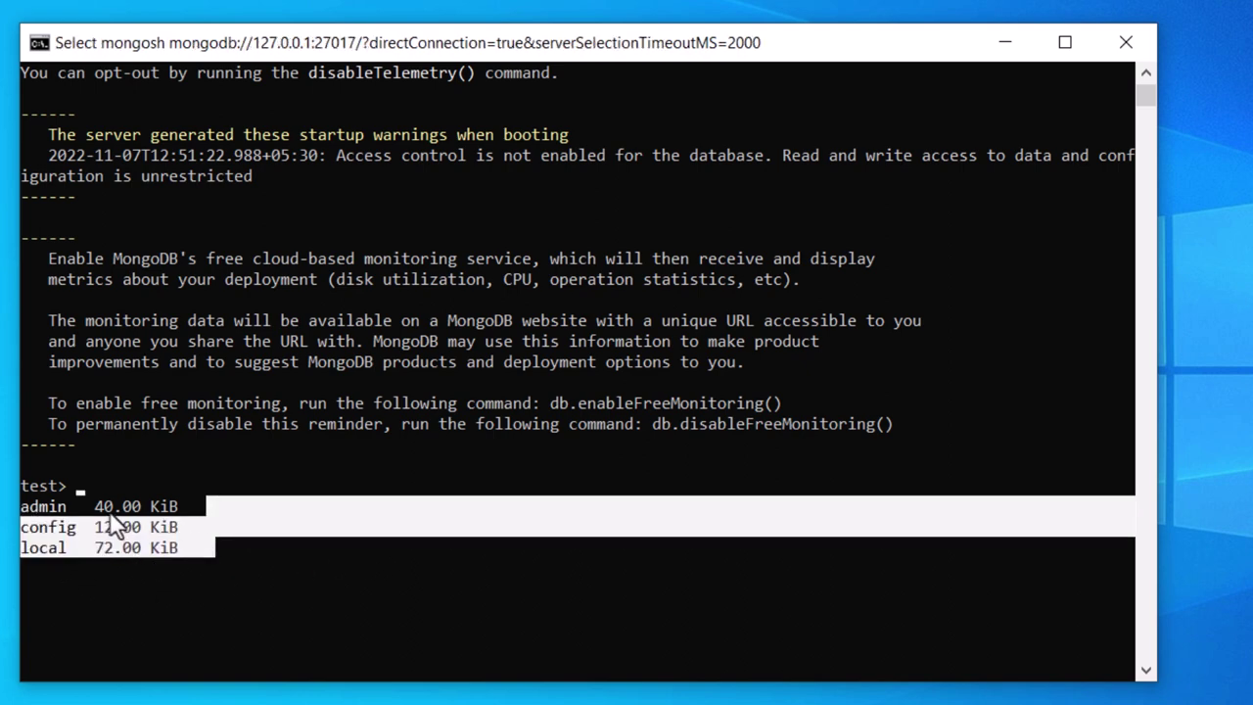
pyautogui.click(109, 511)
pyautogui.click(182, 547)
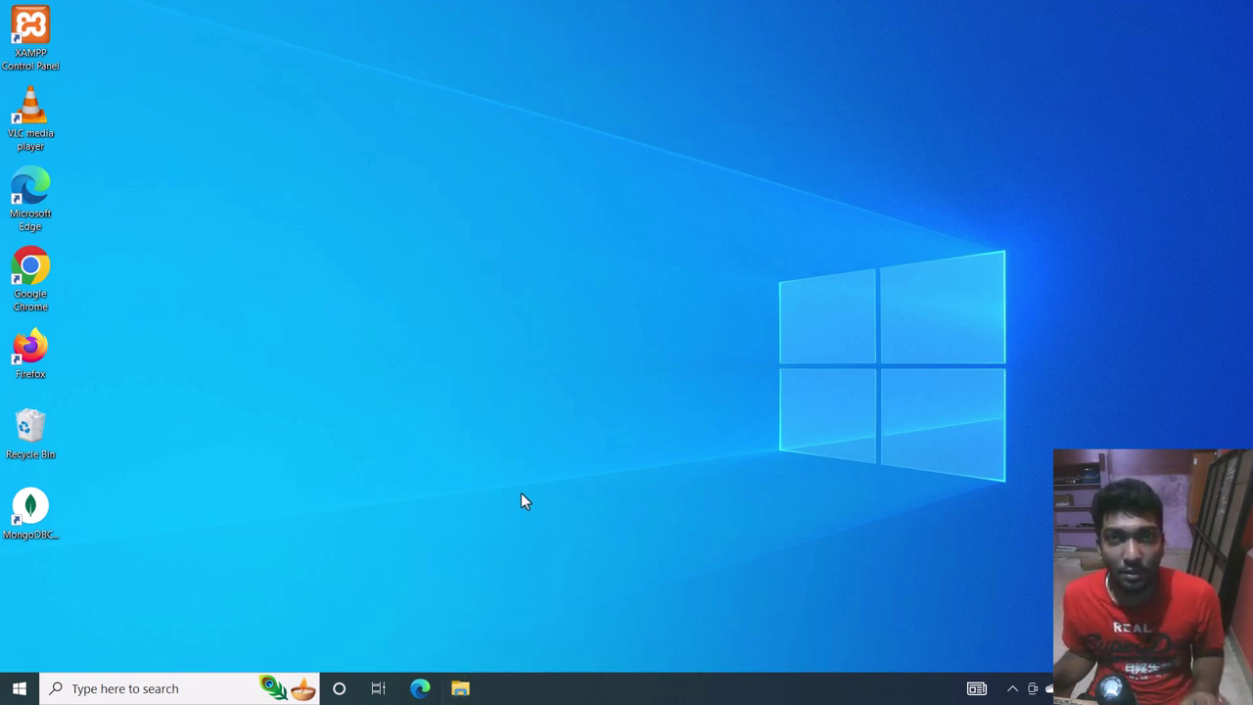
# Launch mongosh from E:\Program Files\MongoDB\Shell\bin in File Explorer, maximize its window and connect using the default connection string
pyautogui.click(464, 690)
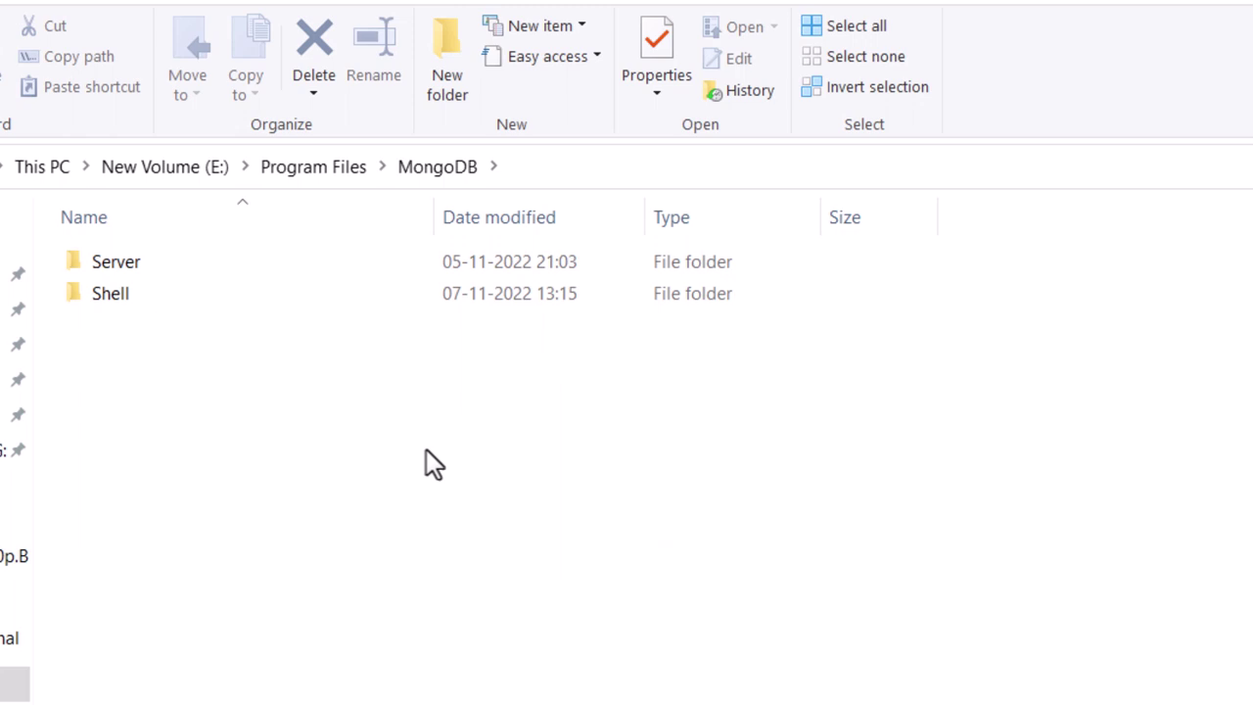
pyautogui.doubleClick(121, 291)
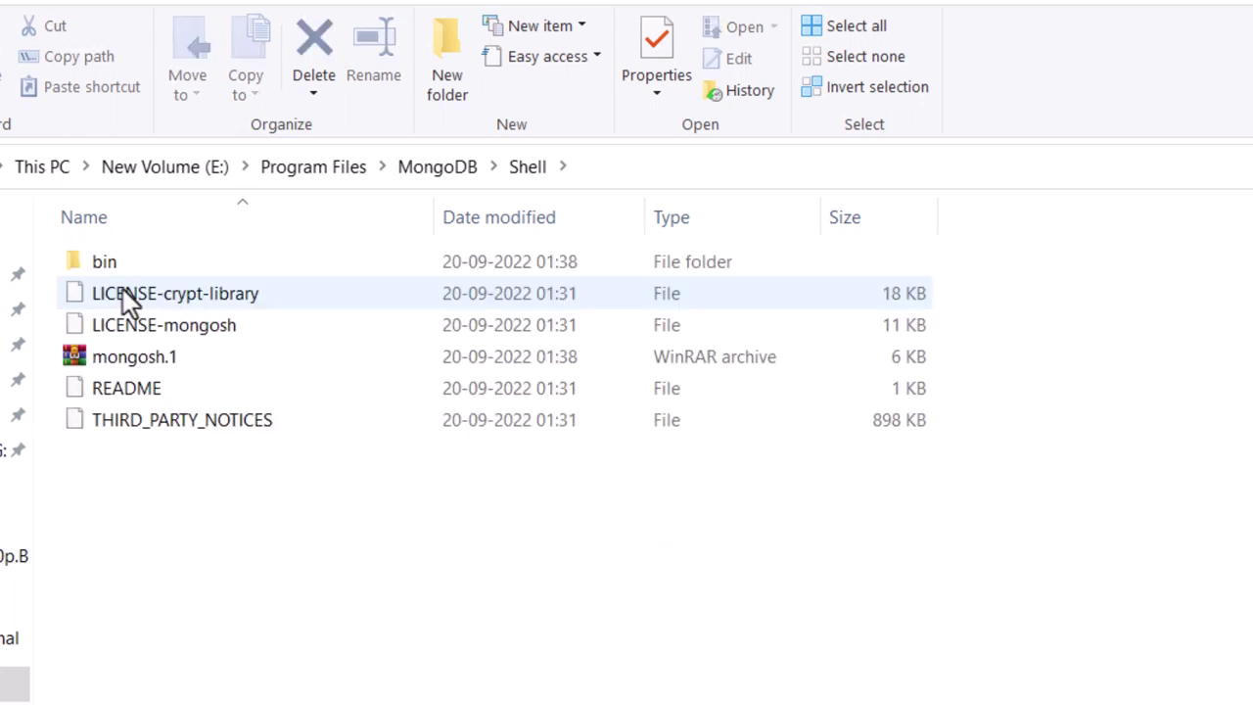
pyautogui.doubleClick(174, 265)
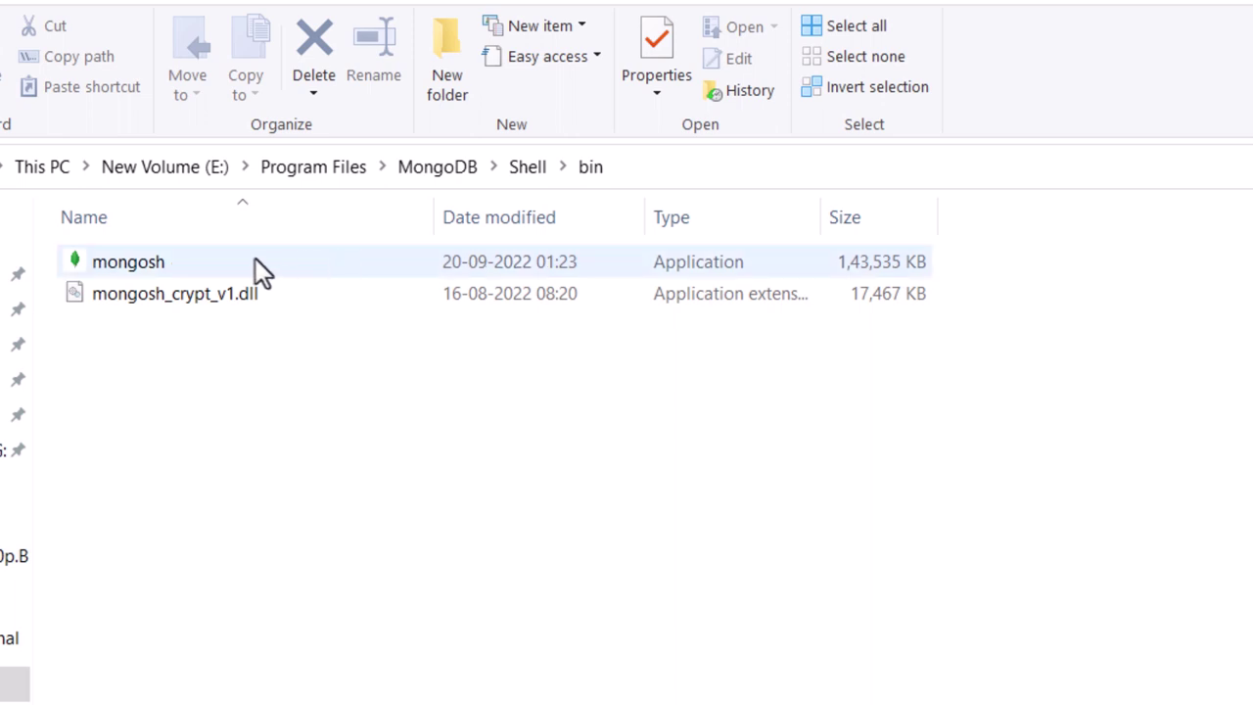
pyautogui.doubleClick(339, 266)
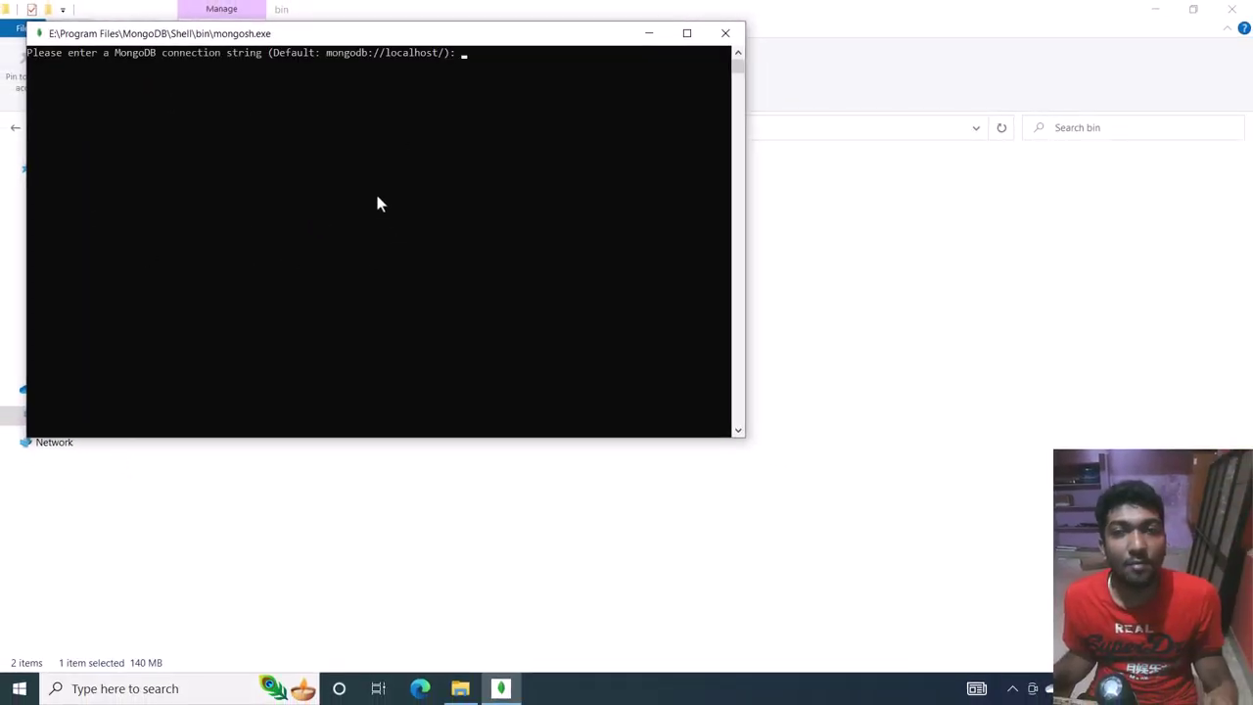
pyautogui.click(687, 35)
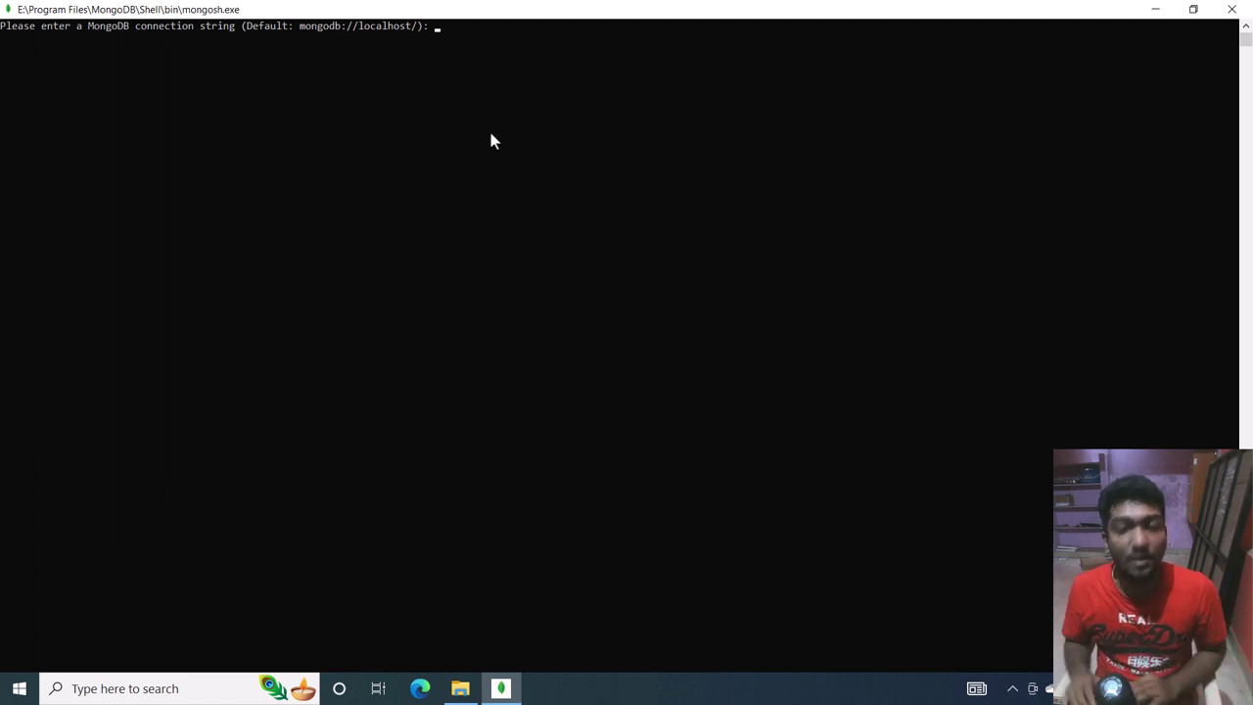
pyautogui.press('Return')
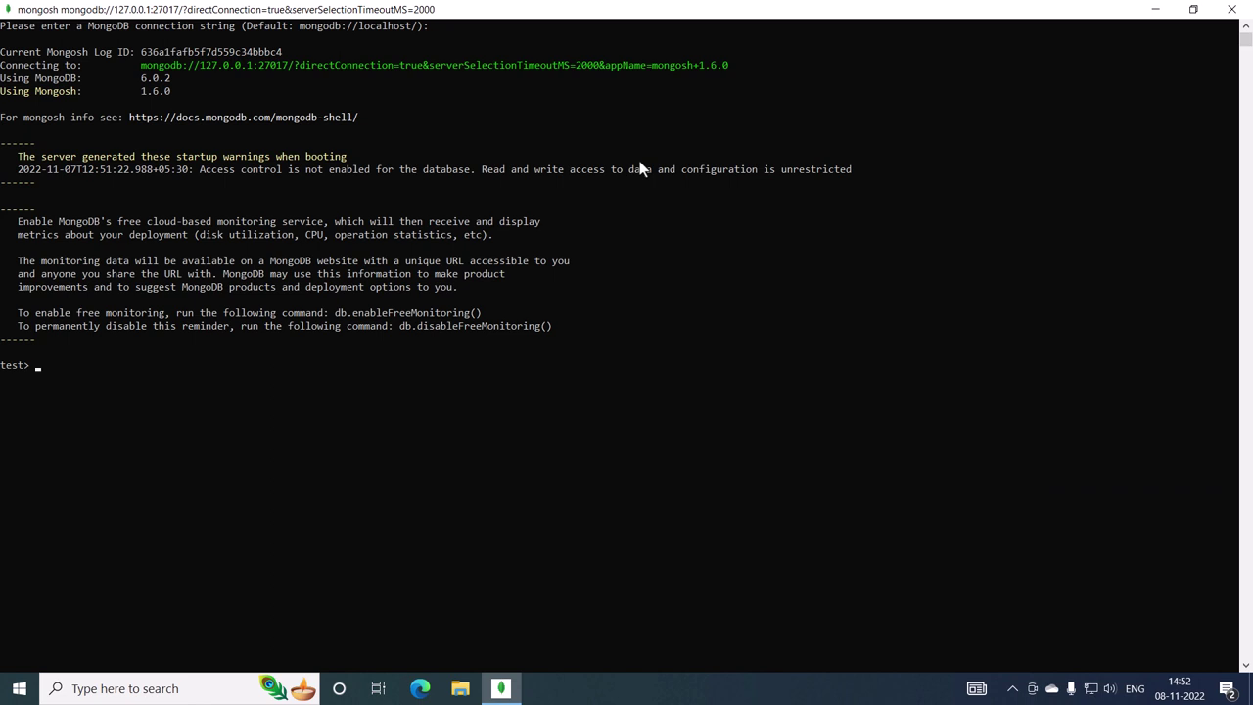
# Set the mongosh console window's font size to 28 in its properties
pyautogui.rightClick(388, 17)
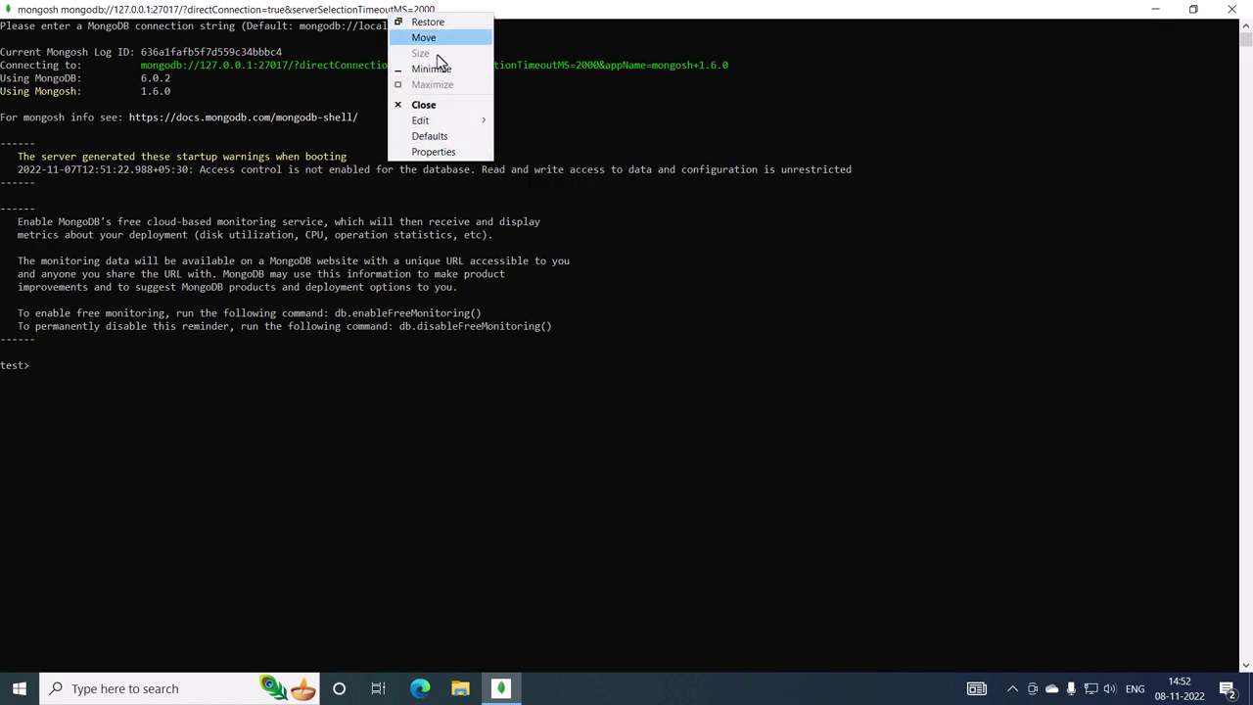
pyautogui.click(434, 154)
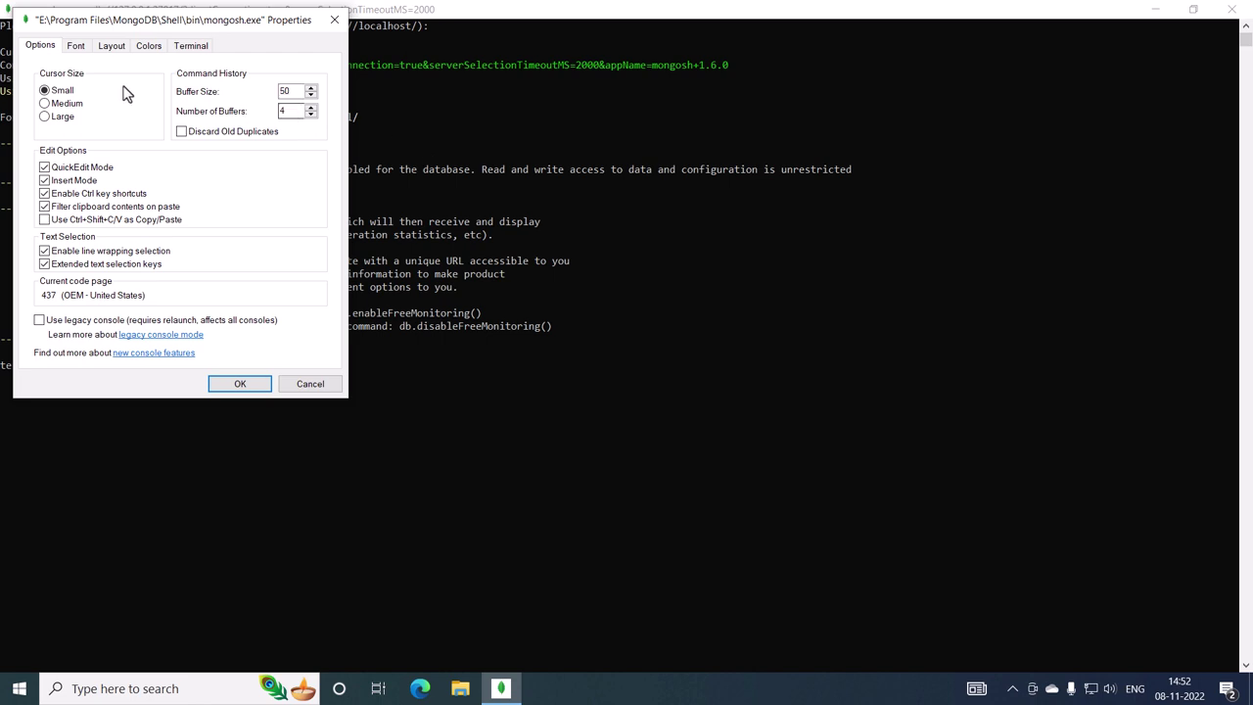
pyautogui.click(76, 46)
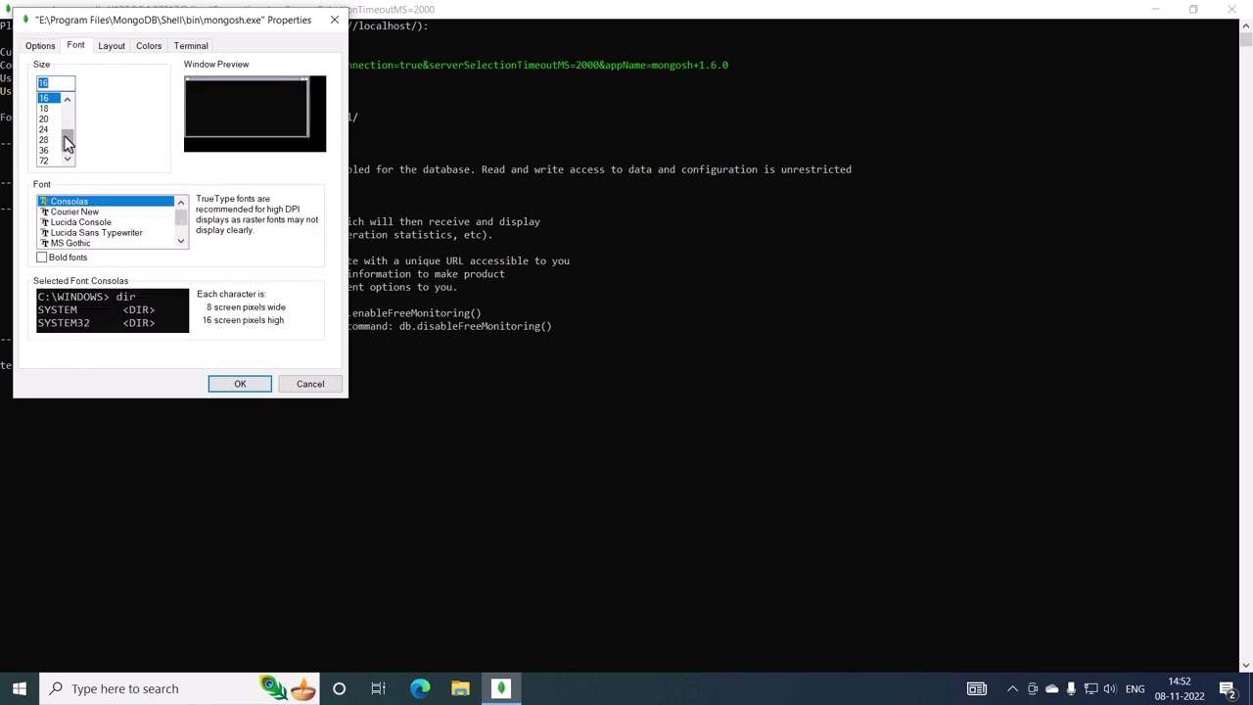
pyautogui.moveTo(69, 147); pyautogui.dragTo(69, 143)
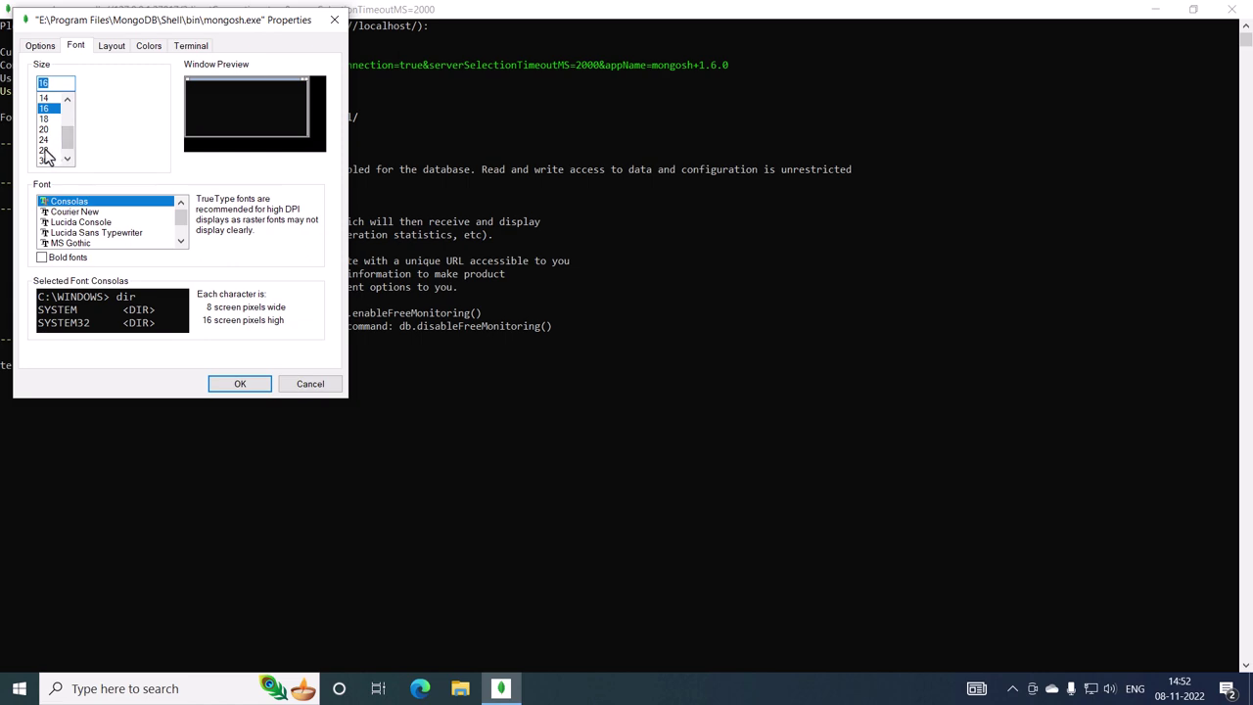
pyautogui.click(46, 150)
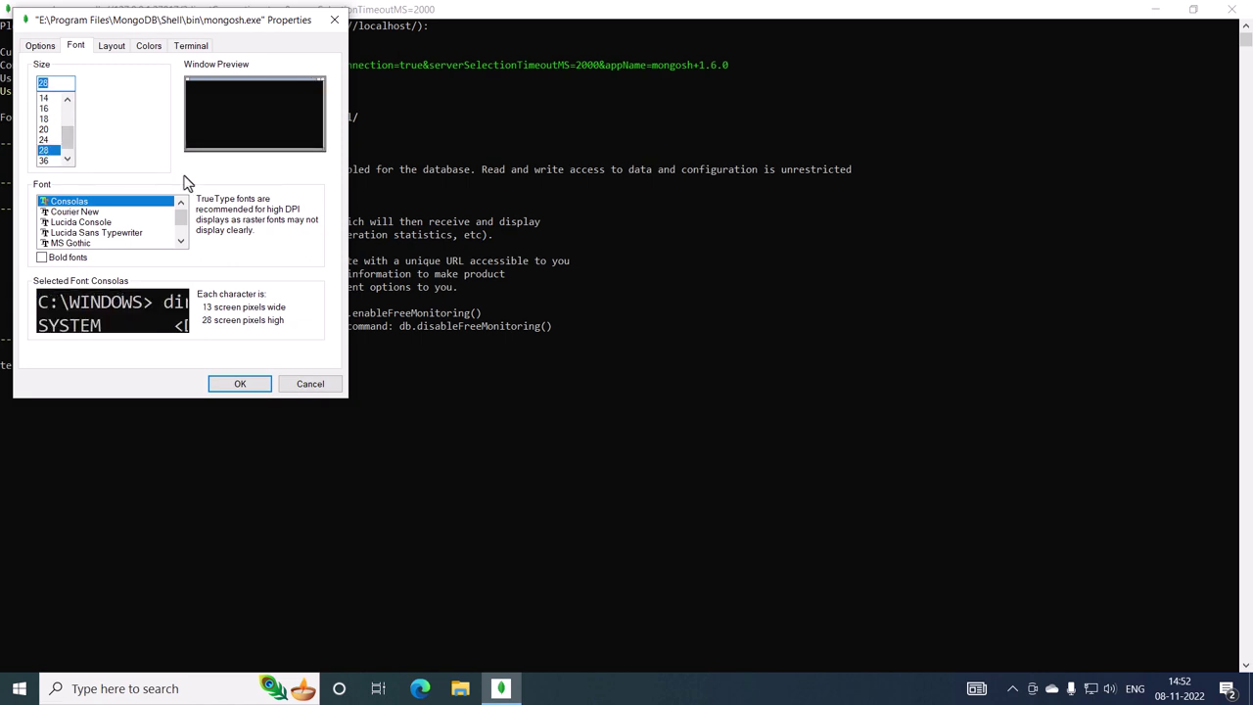
pyautogui.click(247, 386)
pyautogui.scroll(-5, 290, 345)
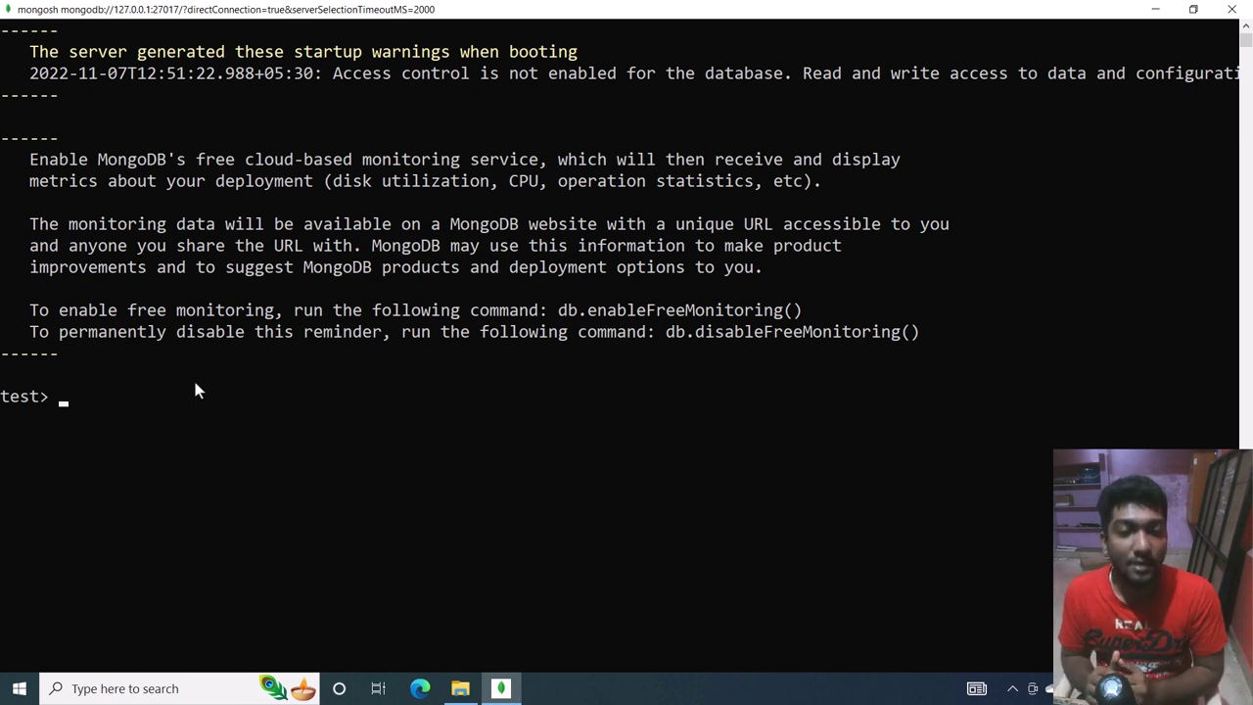
# Run show dbs in the directly launched mongosh window to list the databases
pyautogui.write('u')
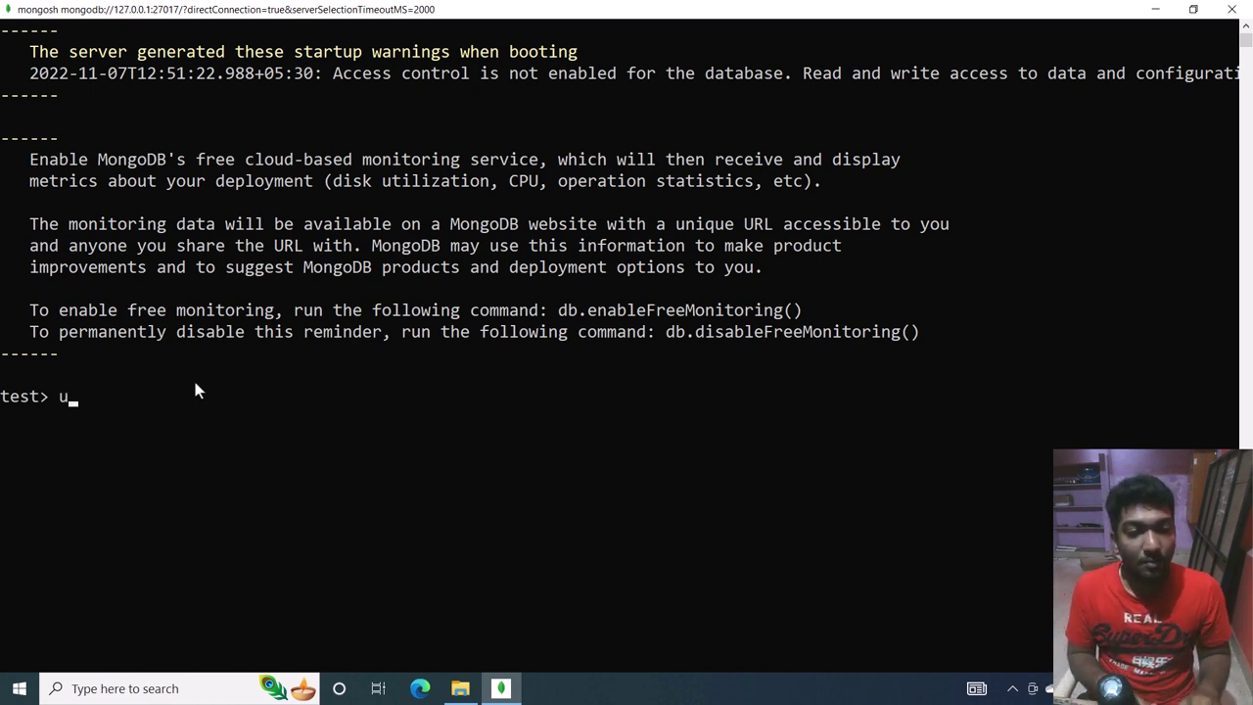
pyautogui.press('BackSpace')
pyautogui.write('show dbs')
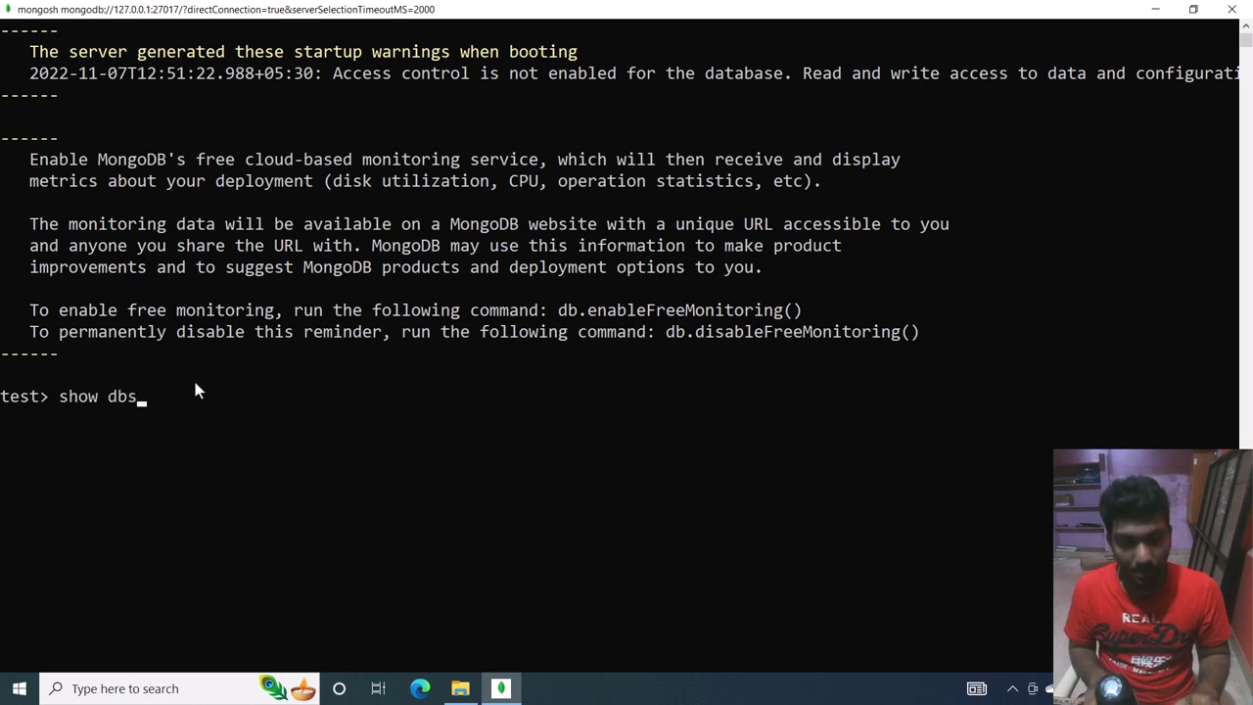
pyautogui.press('Return')
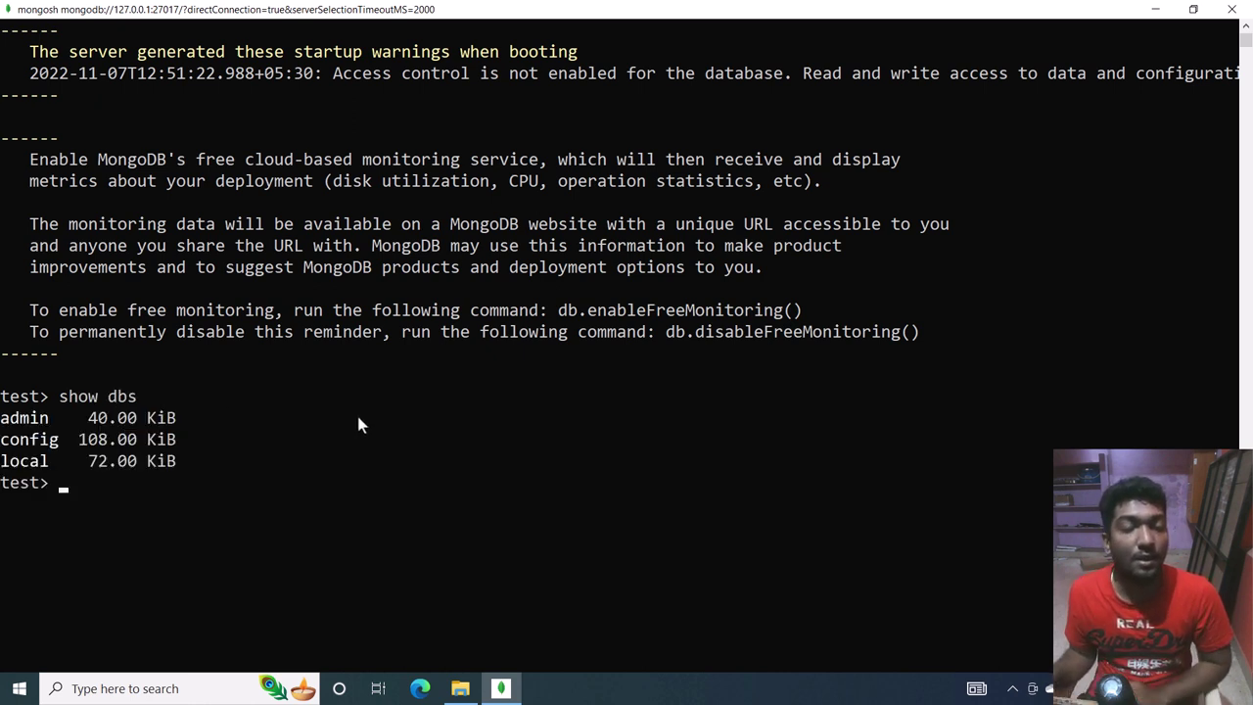
pyautogui.scroll(1, 320, 488)
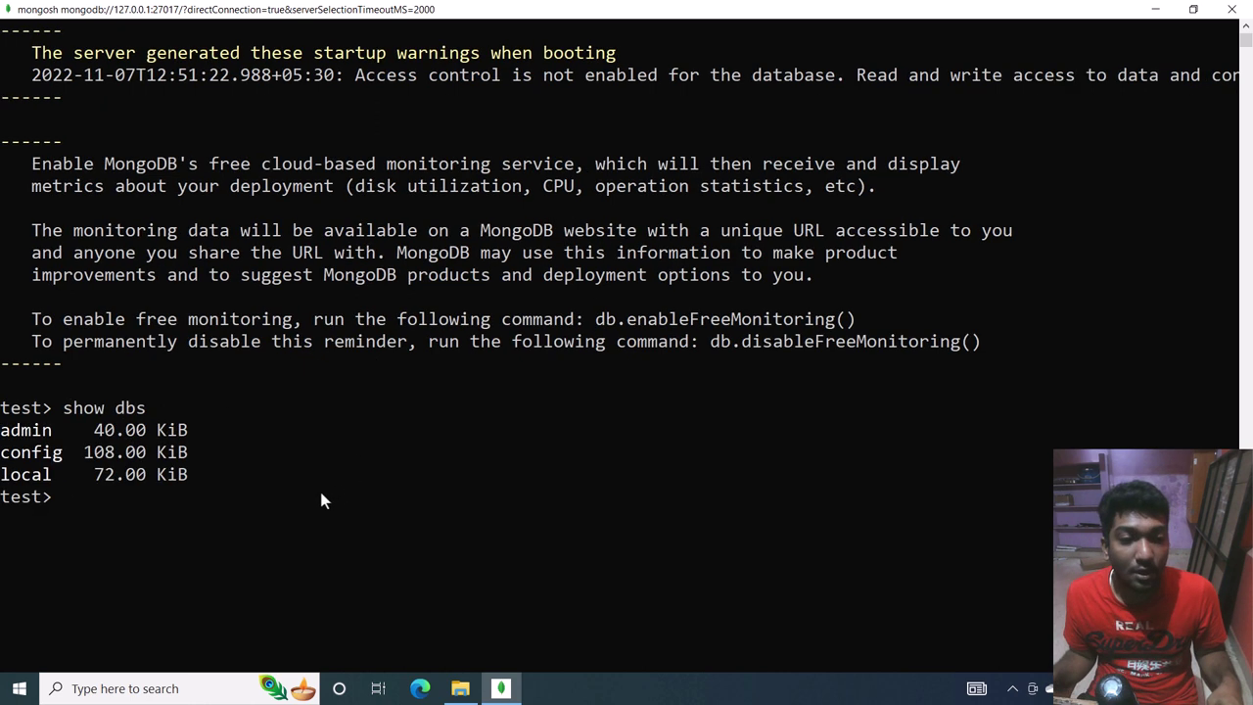